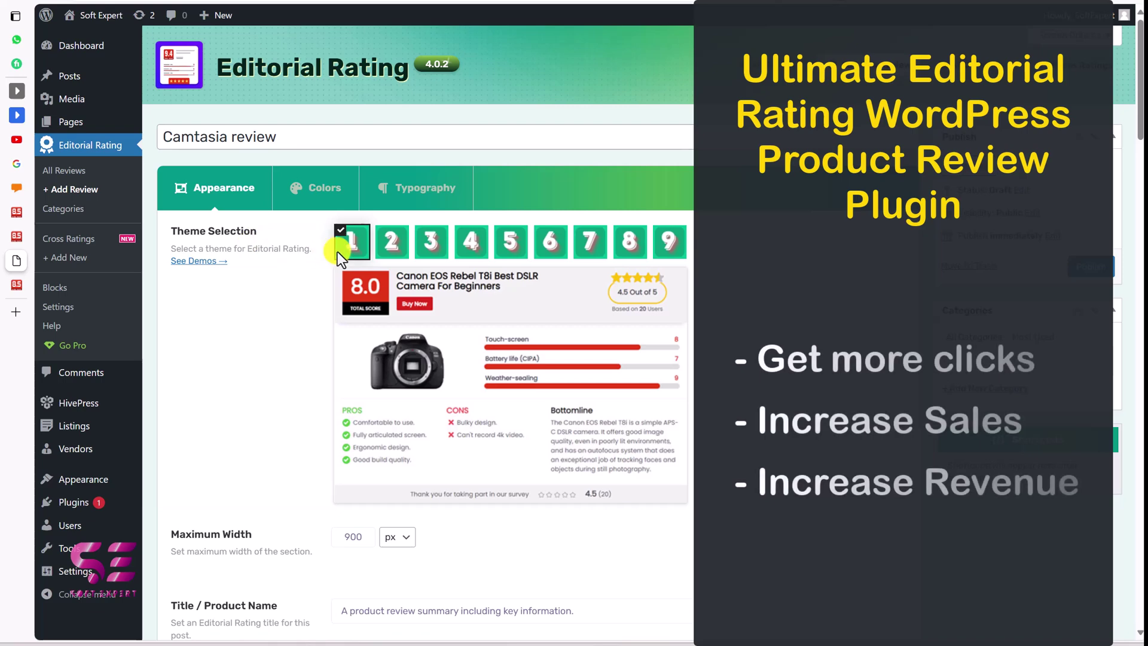
# Preview review themes 2, 3, 4 and 5 for the Camtasia review
pyautogui.click(392, 246)
pyautogui.click(429, 245)
pyautogui.click(472, 246)
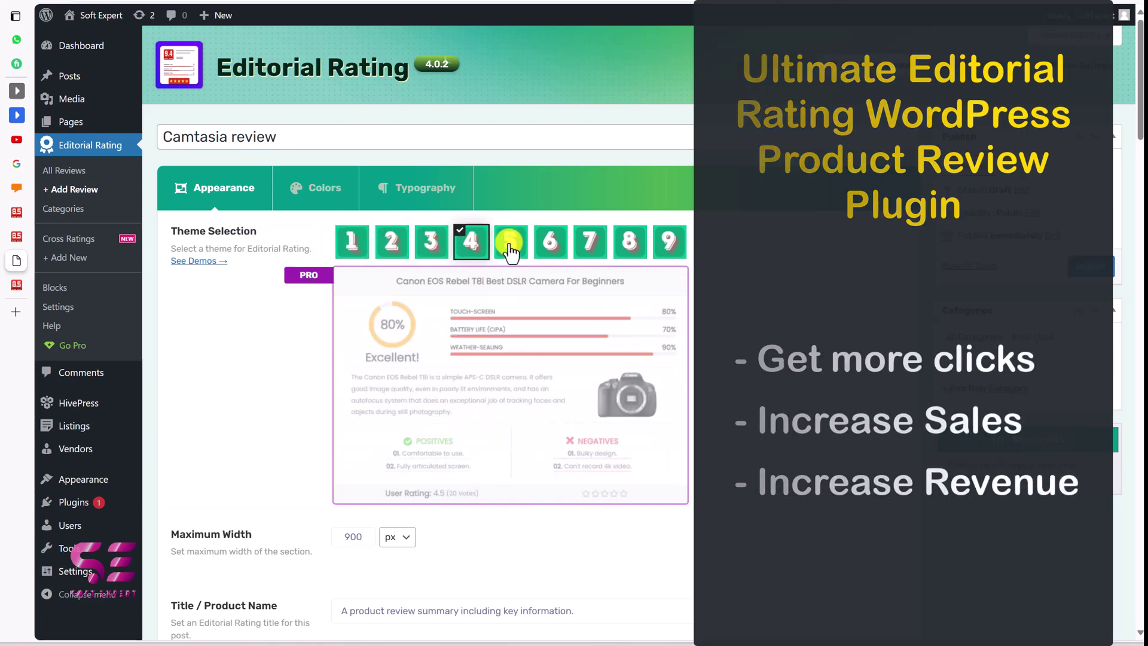
pyautogui.click(512, 245)
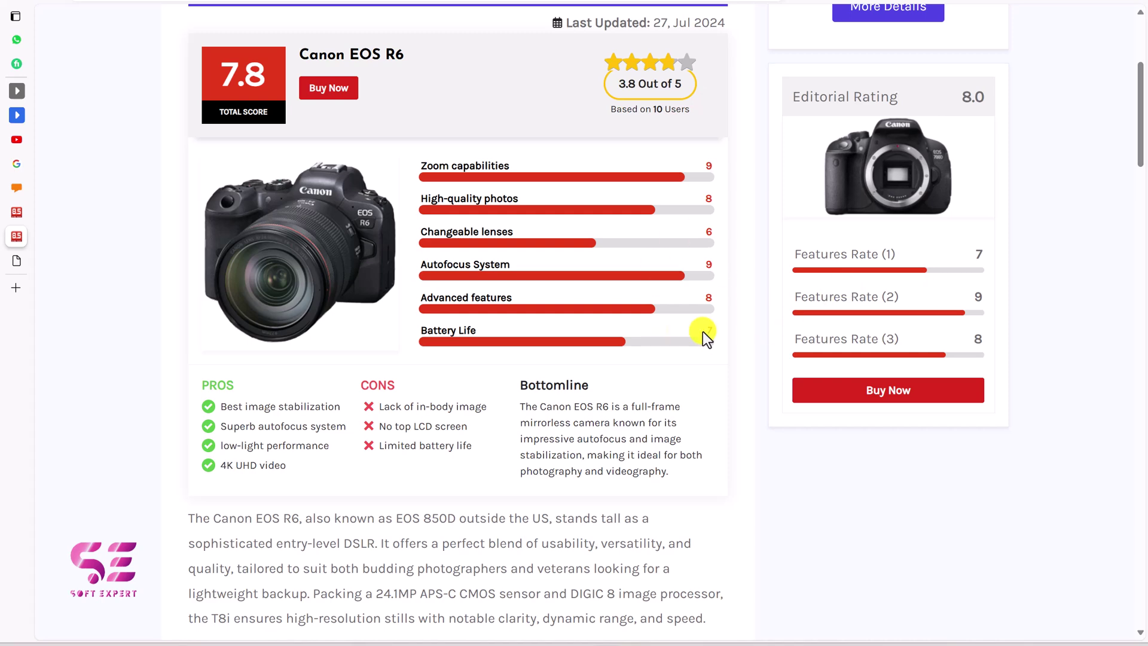
# Switch to the Camtasia blog post and open the site admin's page for adding a new plugin
pyautogui.click(17, 261)
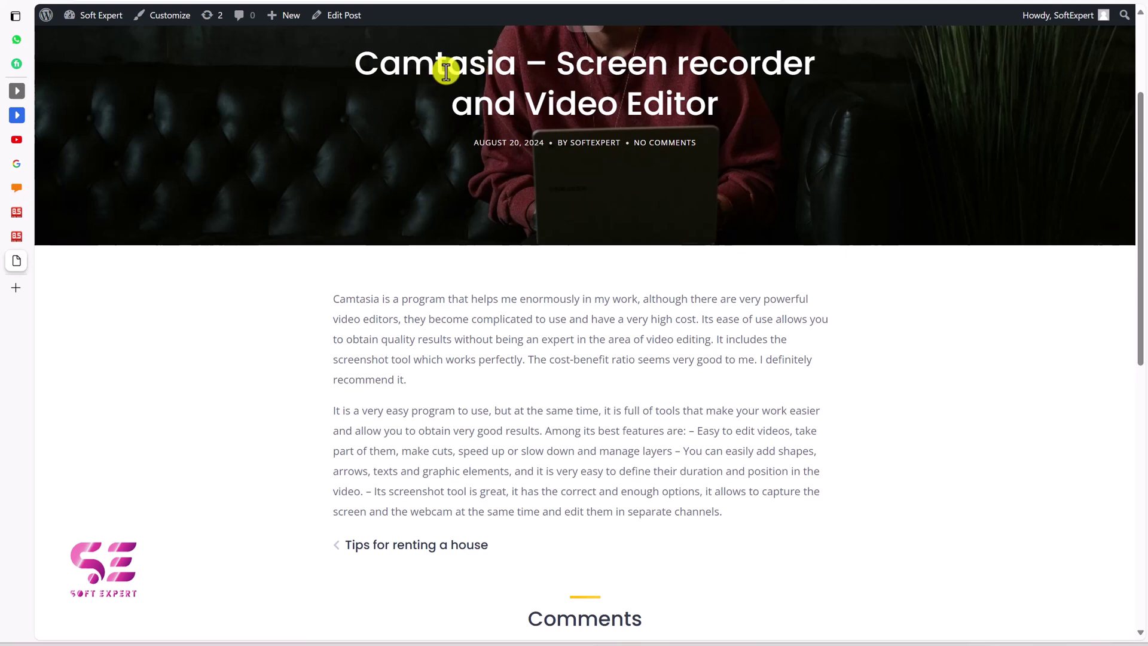
pyautogui.scroll(1, 469, 210)
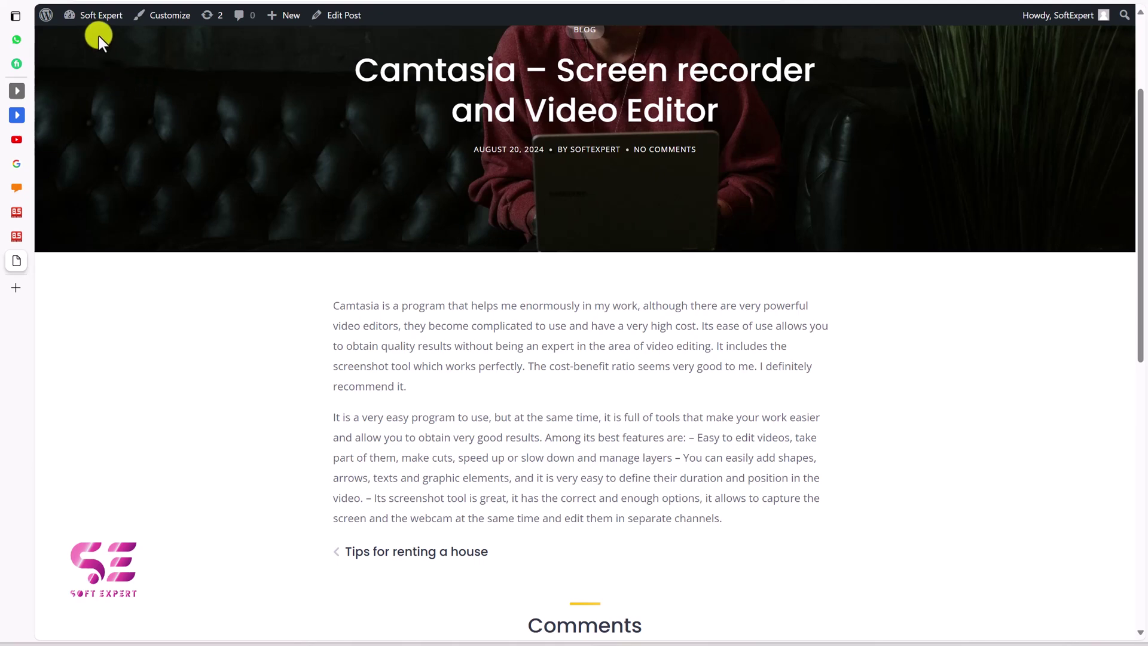
pyautogui.click(95, 16)
pyautogui.moveTo(75, 326)
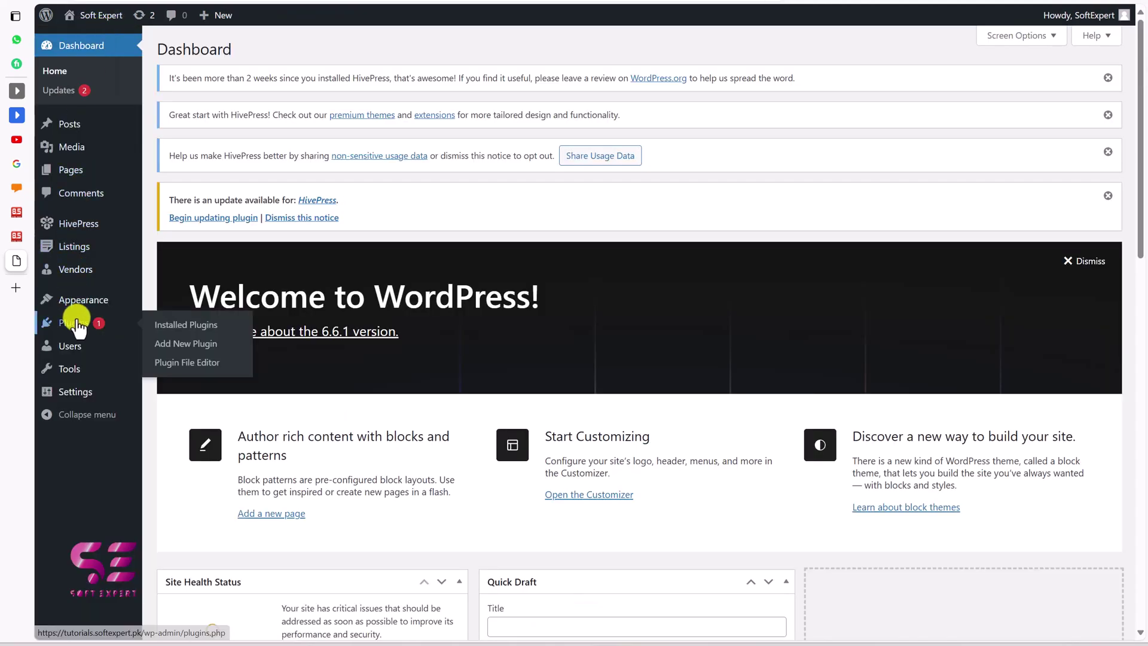
pyautogui.click(173, 344)
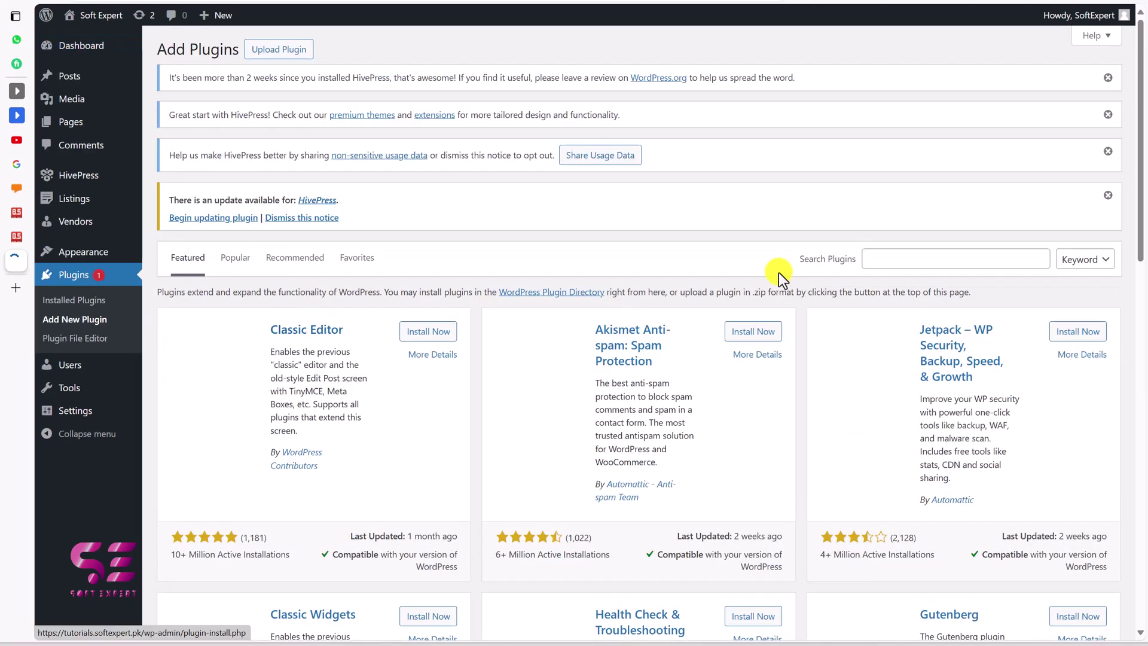
# Search the plugins for "ultimate editorial rating", then install and activate the Ultimate Editorial Rating plugin
pyautogui.click(907, 265)
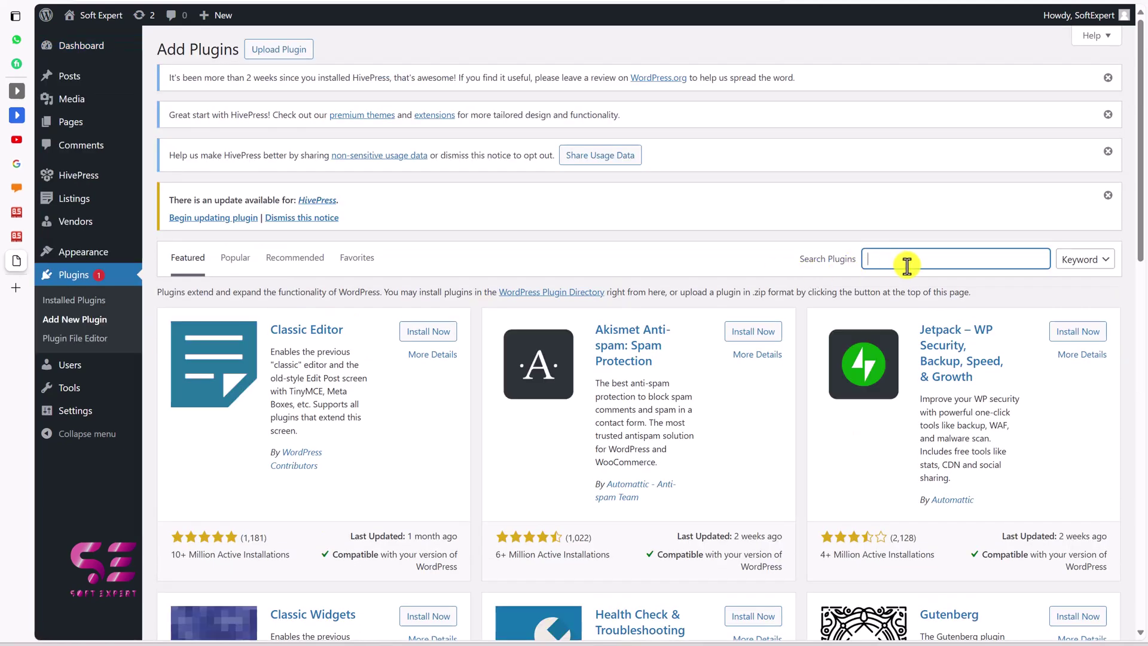
pyautogui.write('ultimate editorial rating')
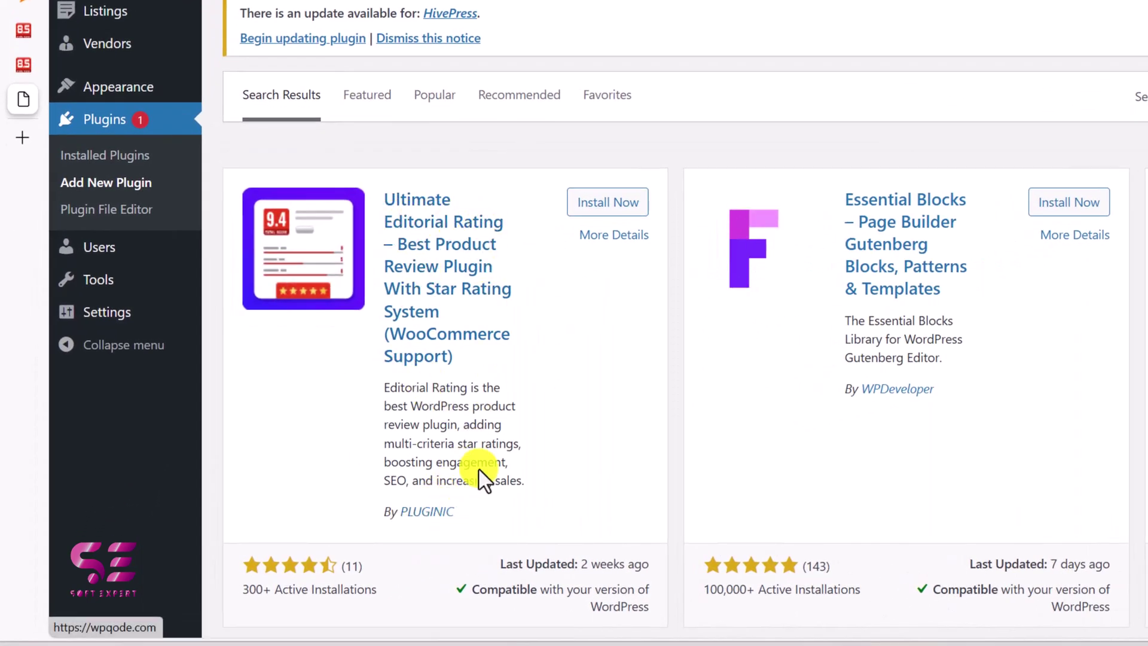
pyautogui.click(596, 208)
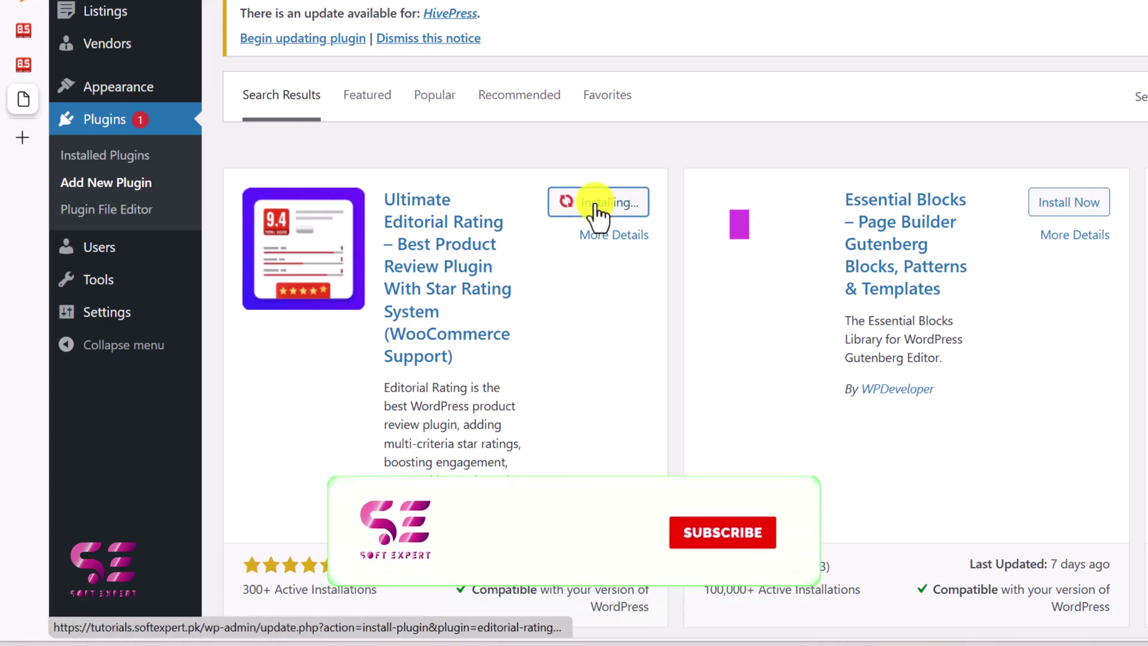
pyautogui.click(598, 203)
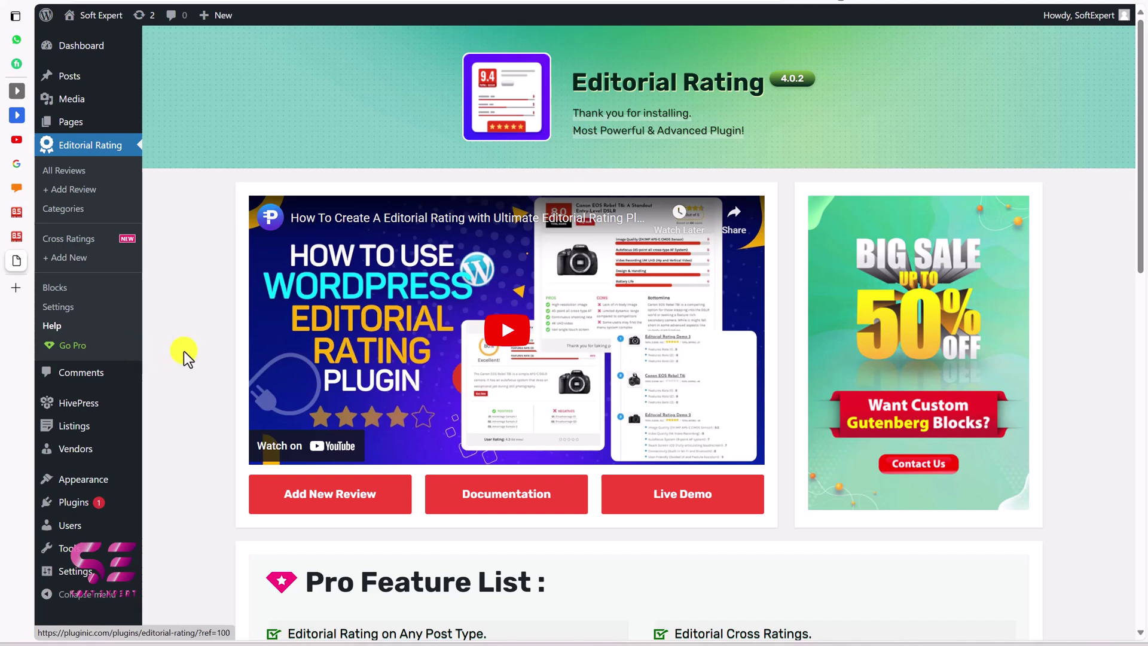
# Look through the plugin's Pro feature list, then start a new editorial review titled "Camtasia review"
pyautogui.click(1142, 410)
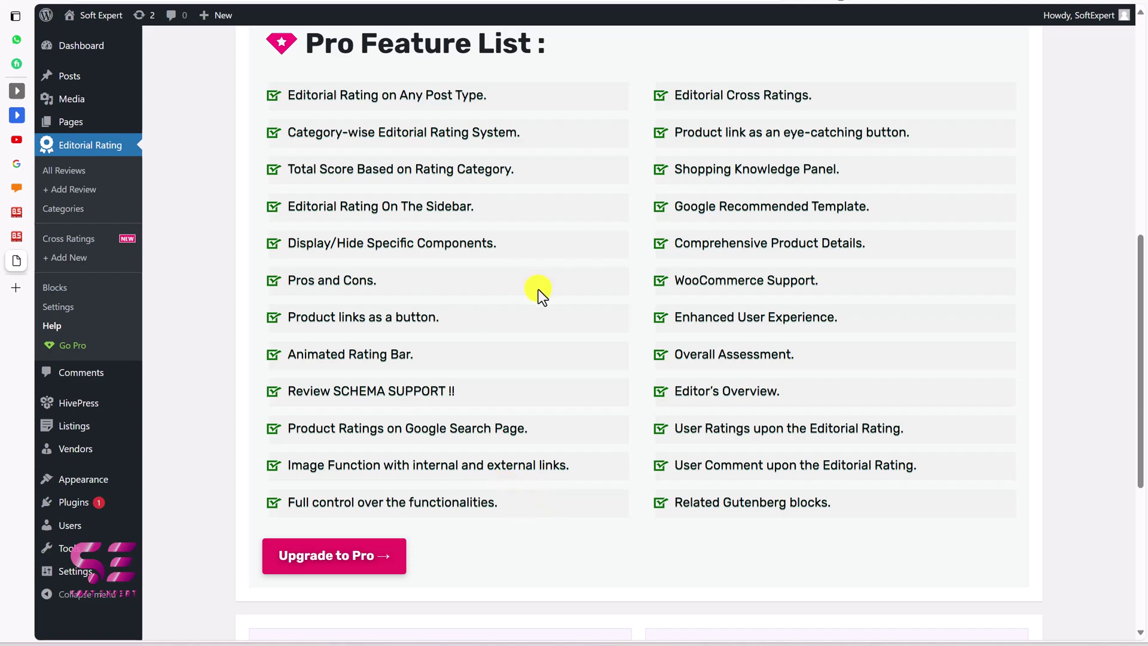
pyautogui.scroll(-5, 534, 385)
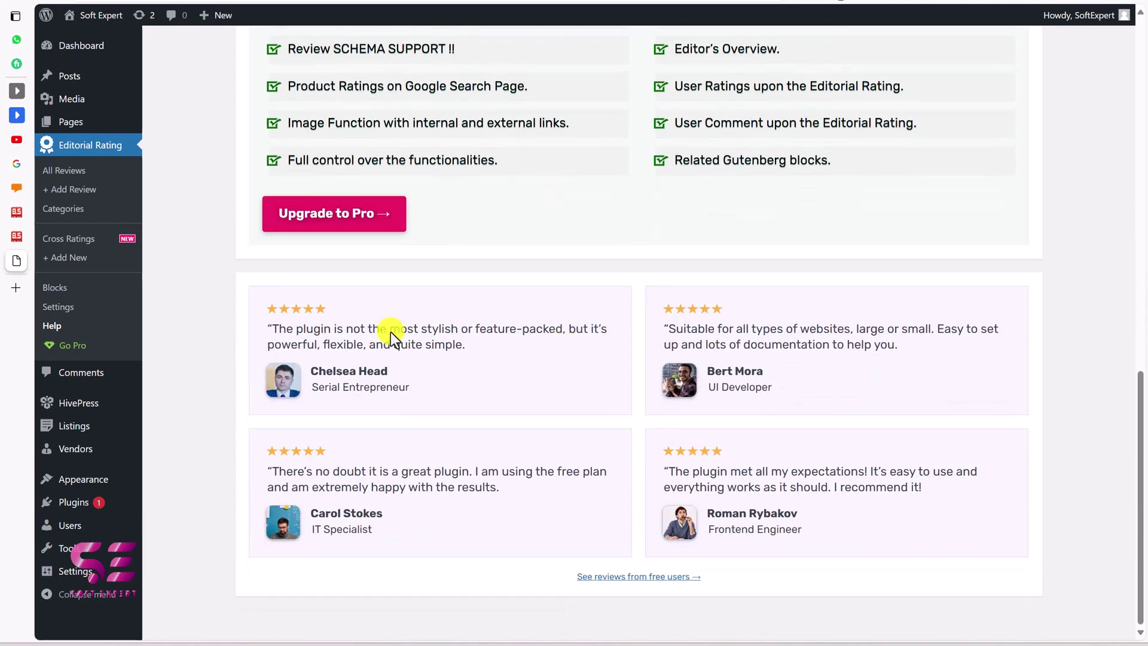
pyautogui.scroll(2, 307, 266)
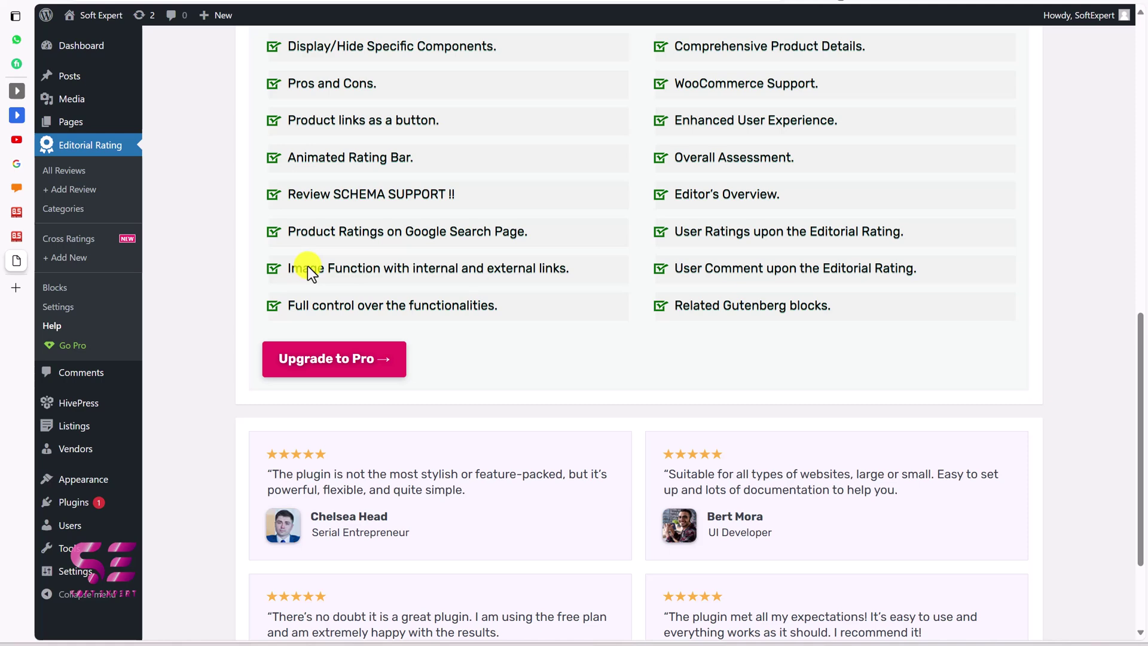
pyautogui.click(88, 188)
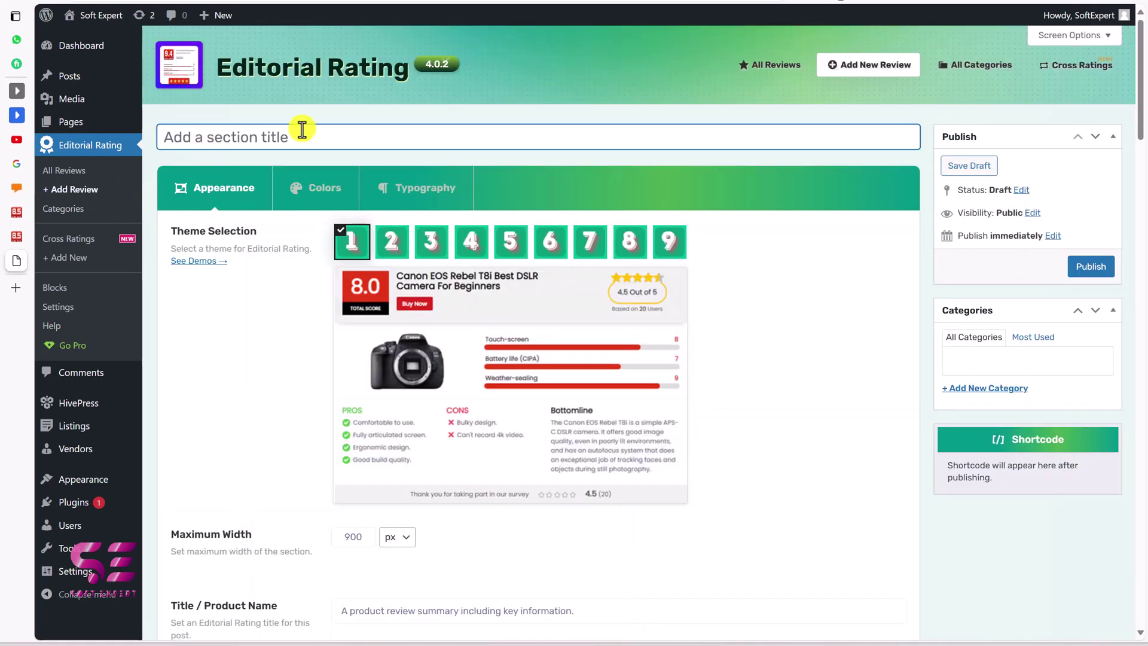
pyautogui.write('Camtasia review')
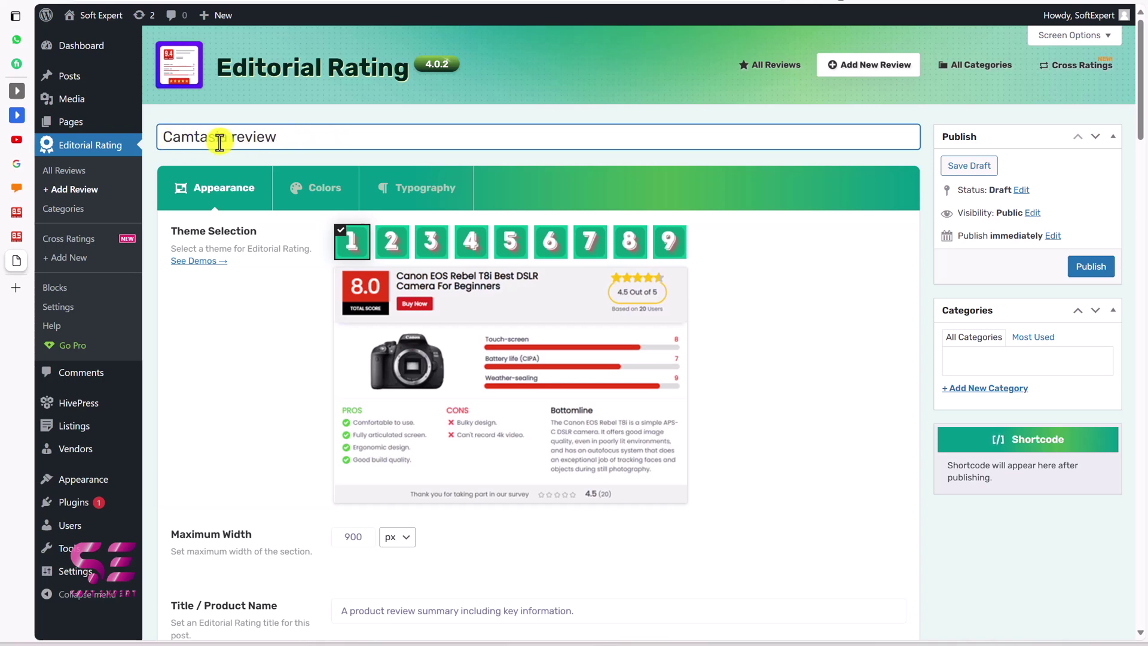
pyautogui.click(252, 321)
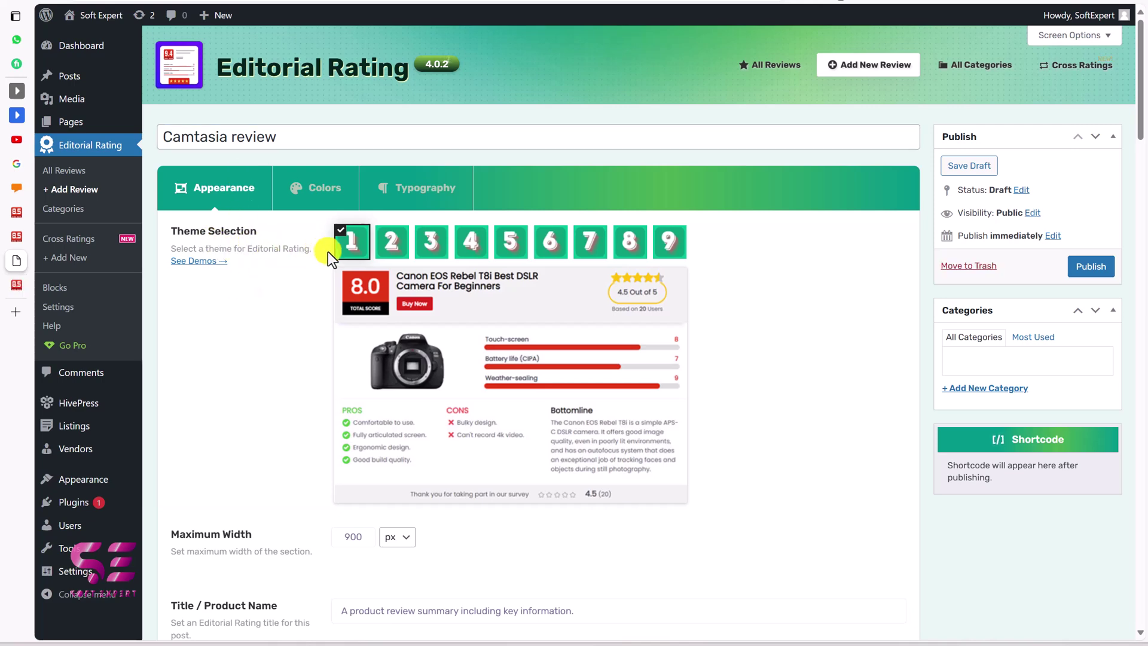
# Preview themes 2 to 5 for the review, then return to theme 1
pyautogui.click(393, 251)
pyautogui.click(429, 245)
pyautogui.click(472, 245)
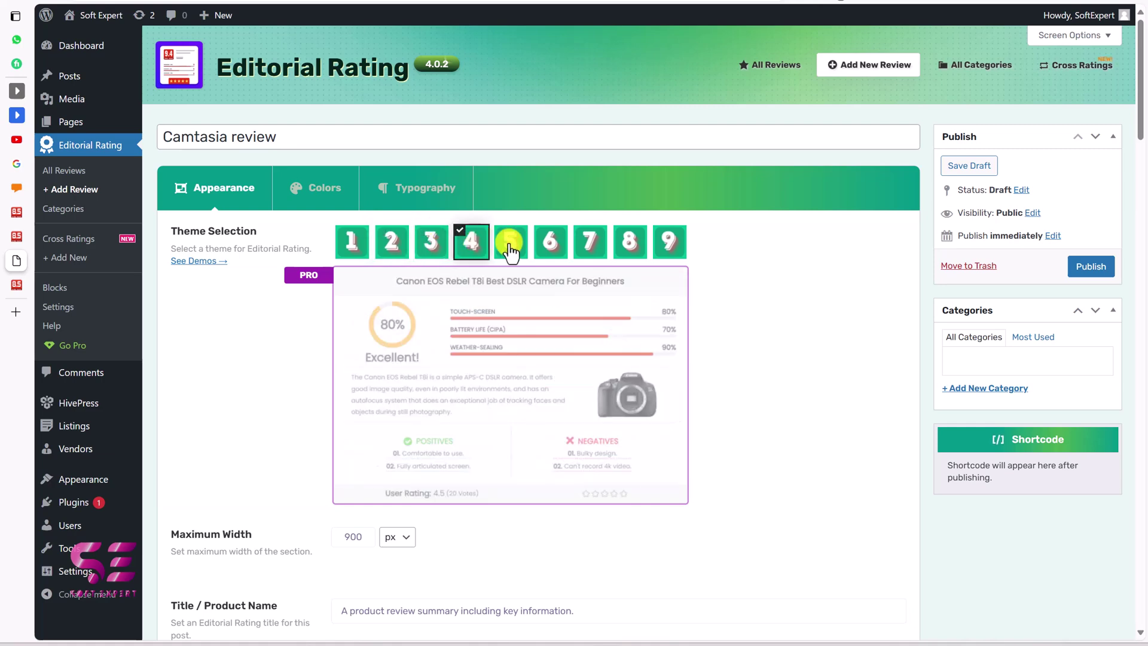
pyautogui.click(510, 245)
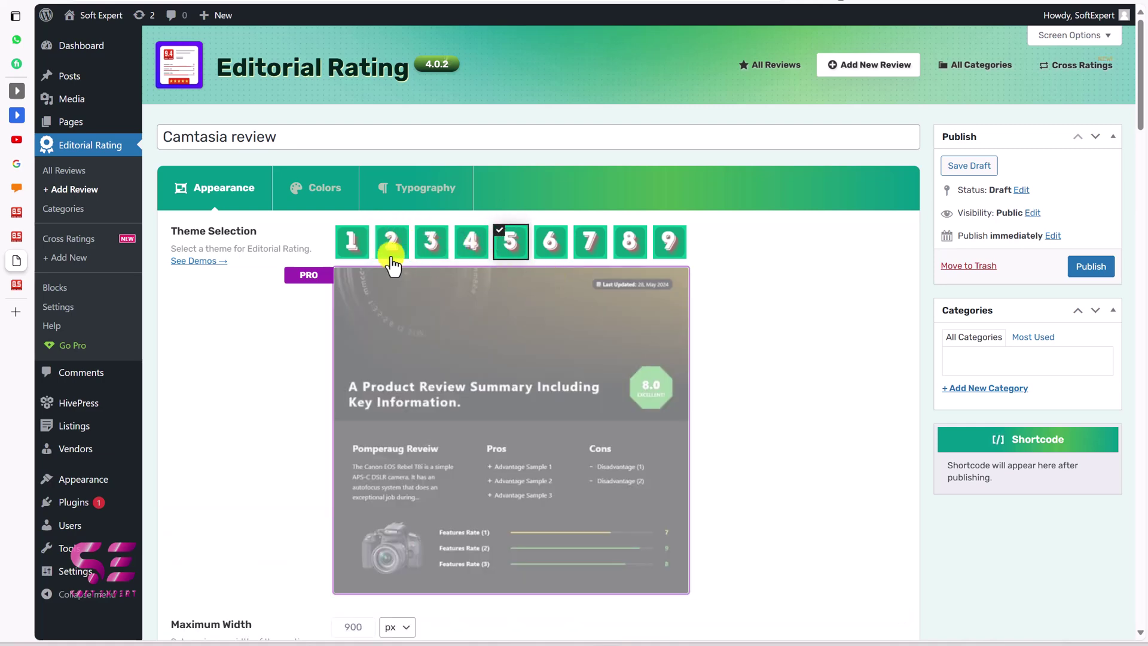
pyautogui.click(359, 245)
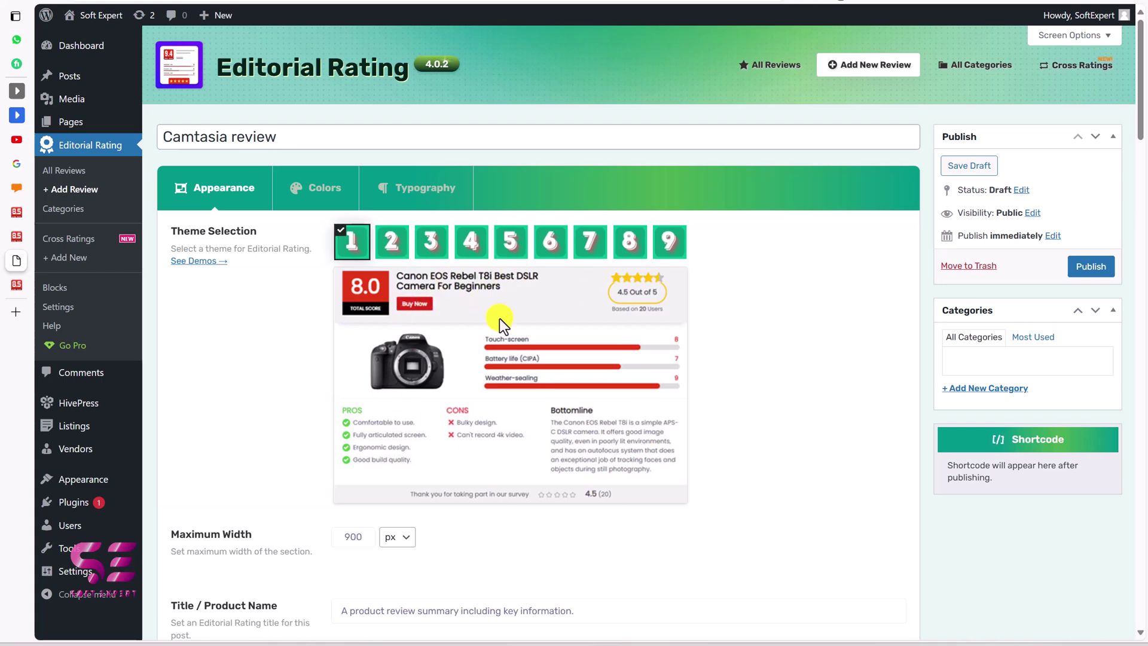
# Replace the default product name with "Camtasia - Screen recorder and video editor"
pyautogui.scroll(-5, 530, 430)
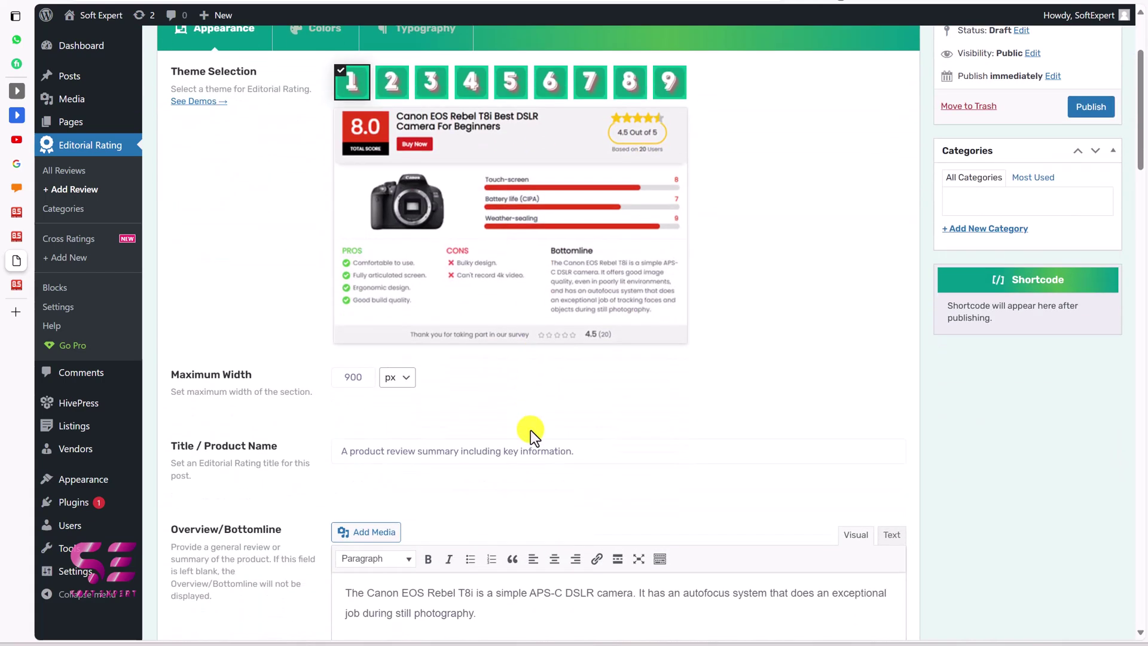
pyautogui.doubleClick(361, 185)
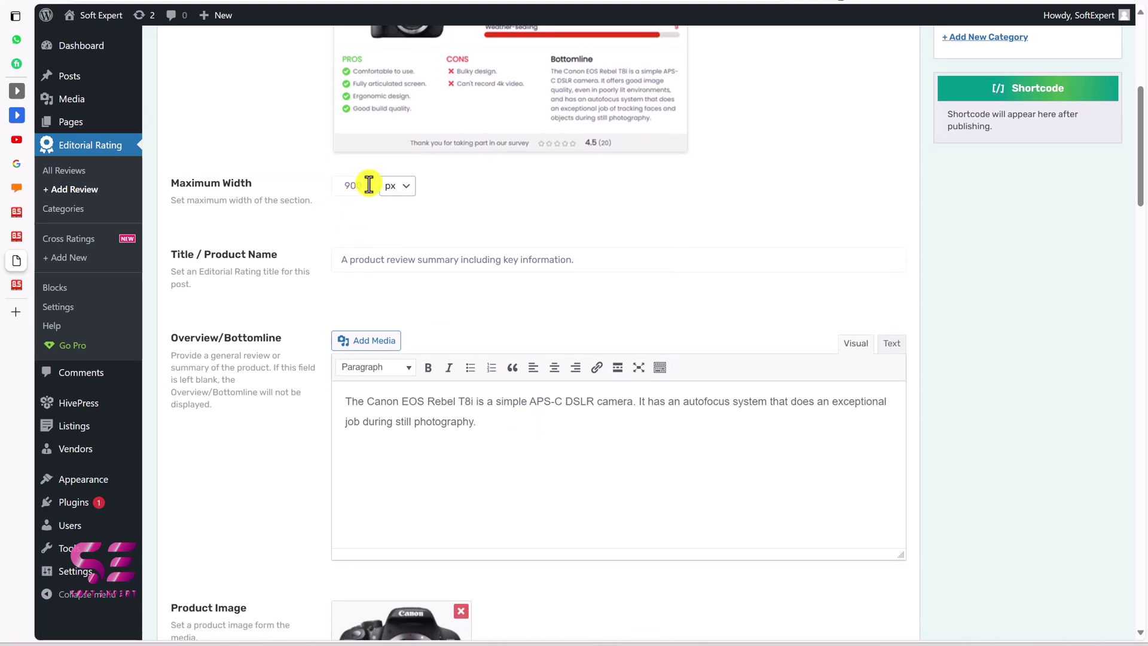
pyautogui.press('BackSpace')
pyautogui.scroll(-1, 385, 274)
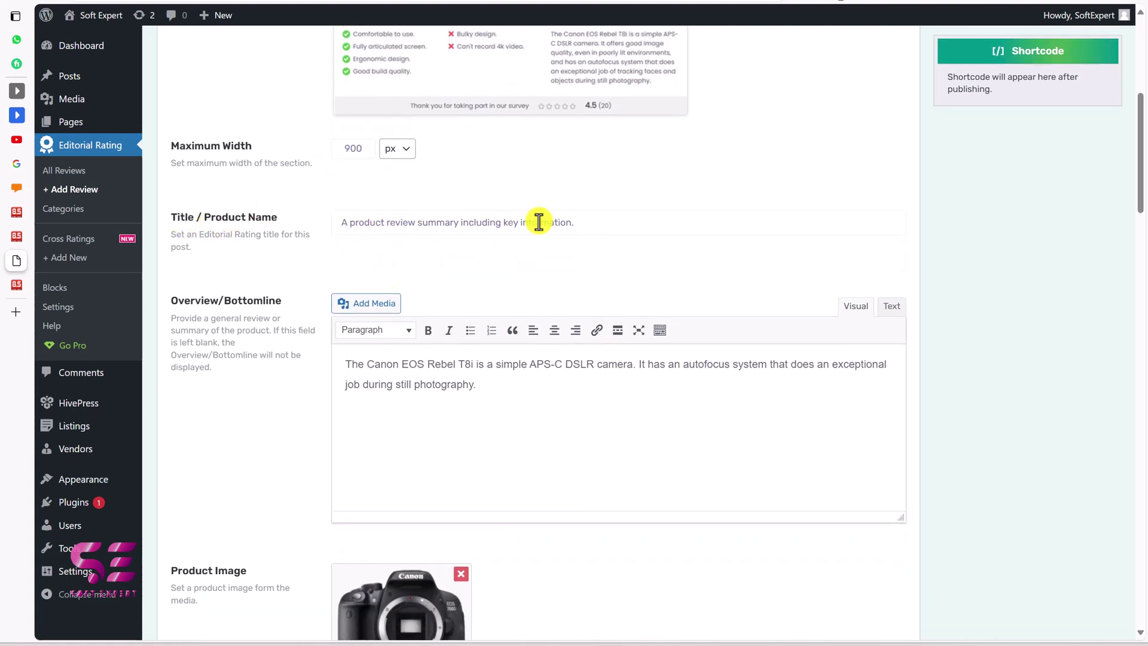
pyautogui.moveTo(579, 221); pyautogui.dragTo(332, 214)
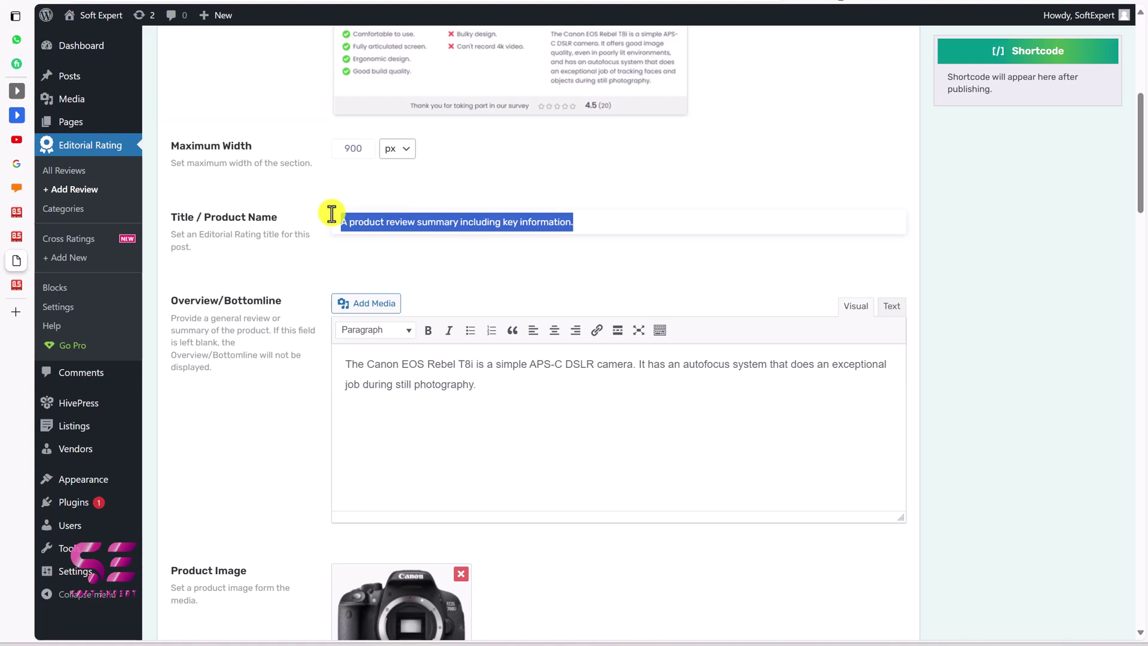
pyautogui.press('BackSpace')
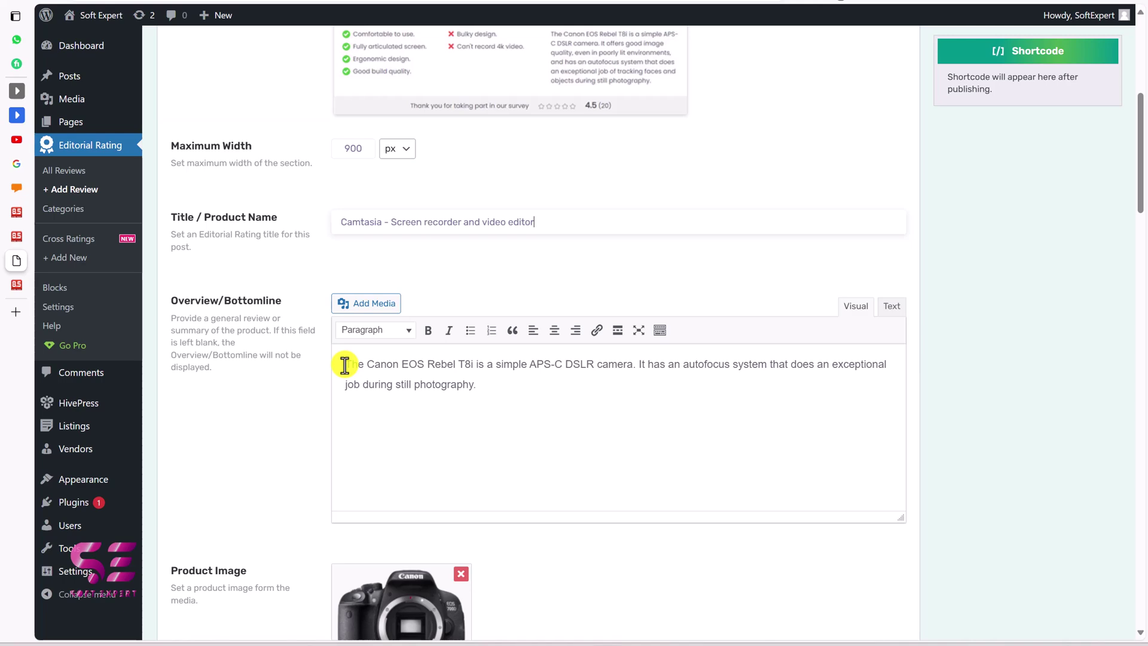
# Replace the Overview/Bottomline text with the reviewer's summary from the Camtasia Reviews page, cutting everything from "Its ease of use" onward
pyautogui.click(23, 196)
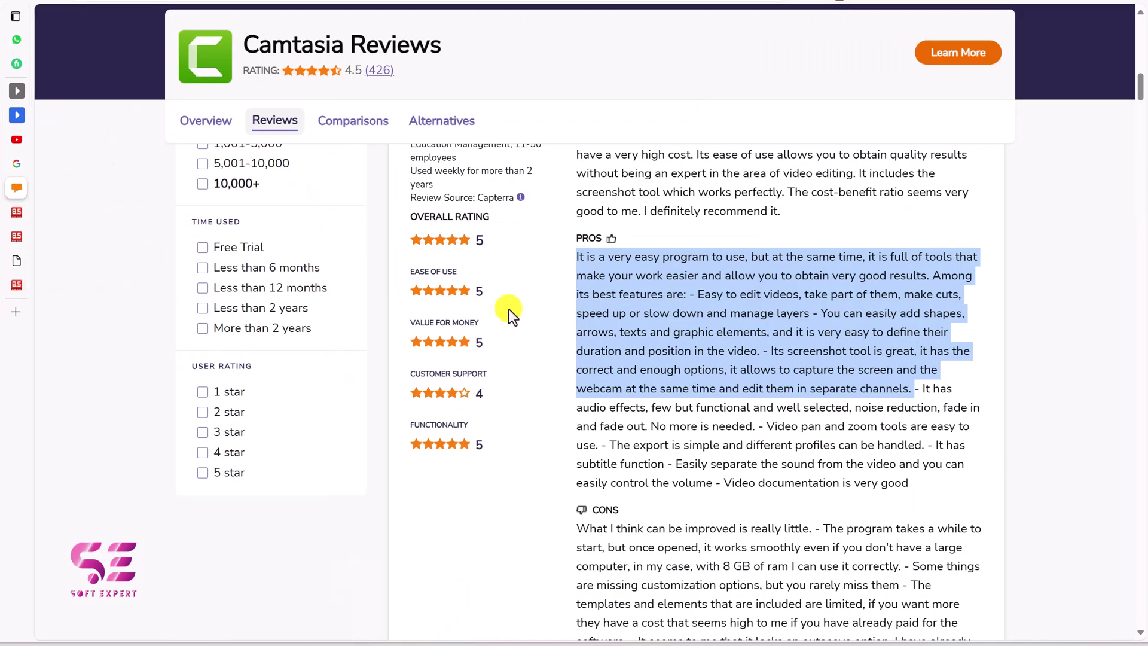
pyautogui.scroll(4, 583, 163)
pyautogui.scroll(2, 581, 163)
pyautogui.moveTo(578, 451); pyautogui.dragTo(697, 495)
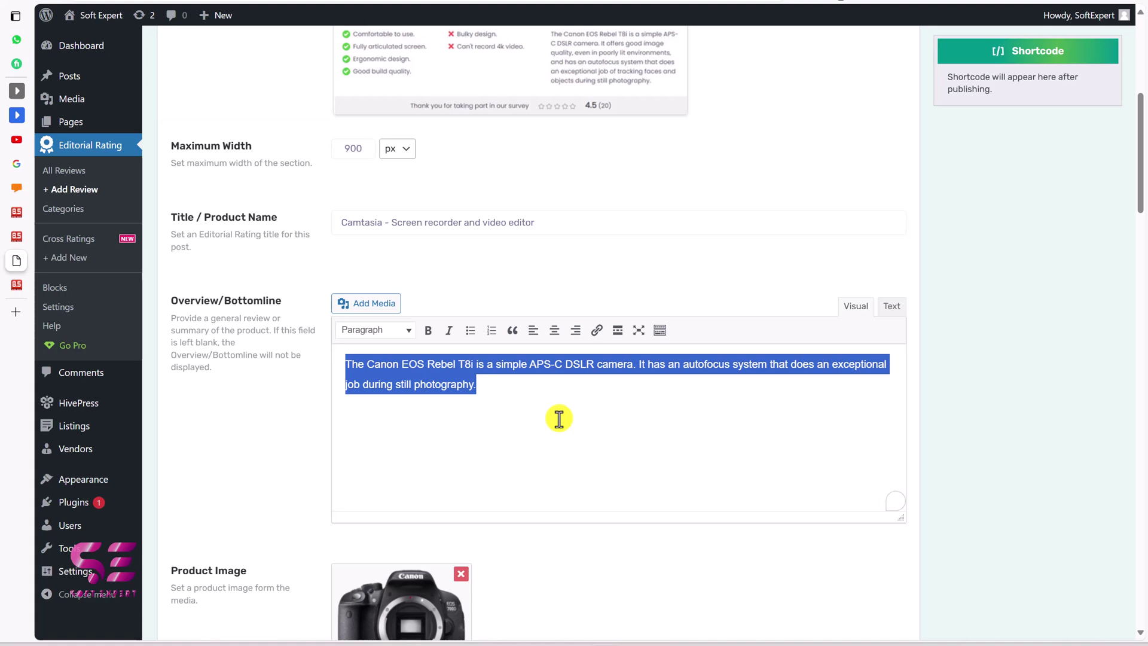
pyautogui.write('Camtasia is a program that helps me enormously in my work, although there are very powerful video editors, they become complicated to use and have a very high cost. Its ease of use allows you to obtain quality results without being an expert in the area of video editing. It includes the screenshot tool which works perfectly. The cost-benefit ratio seems very good to me. I definitely recommend it.')
pyautogui.moveTo(556, 418); pyautogui.dragTo(610, 390)
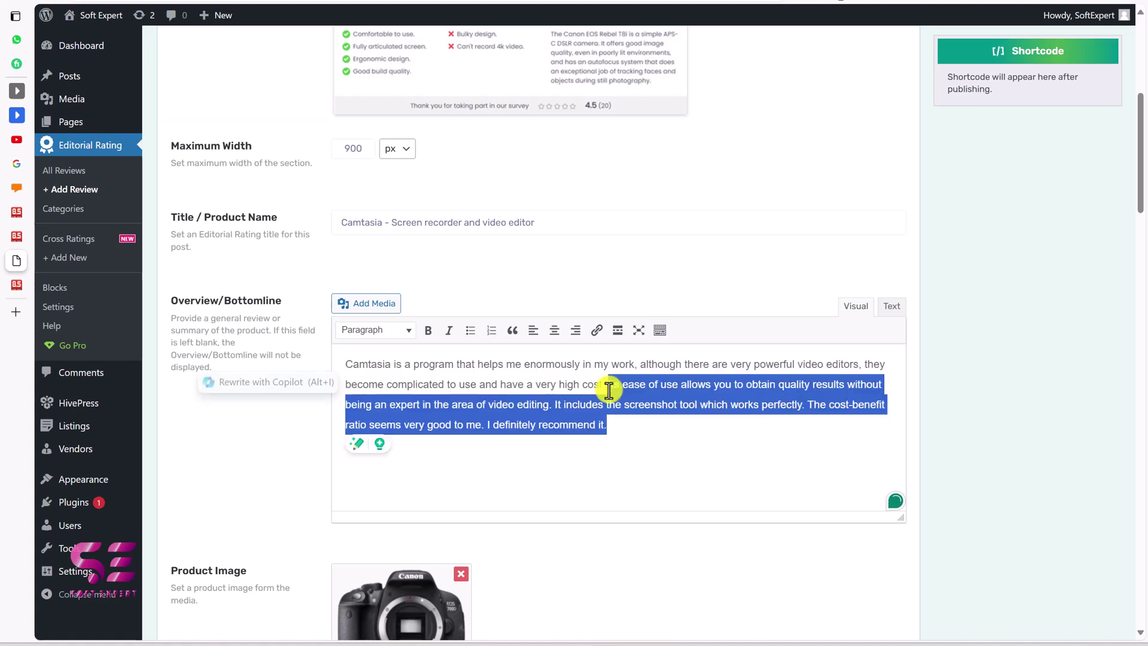
pyautogui.press('BackSpace')
# Replace the camera product image with the Camtasia logo camtais.png, uploaded from the downloads to the media library
pyautogui.scroll(-8, 596, 455)
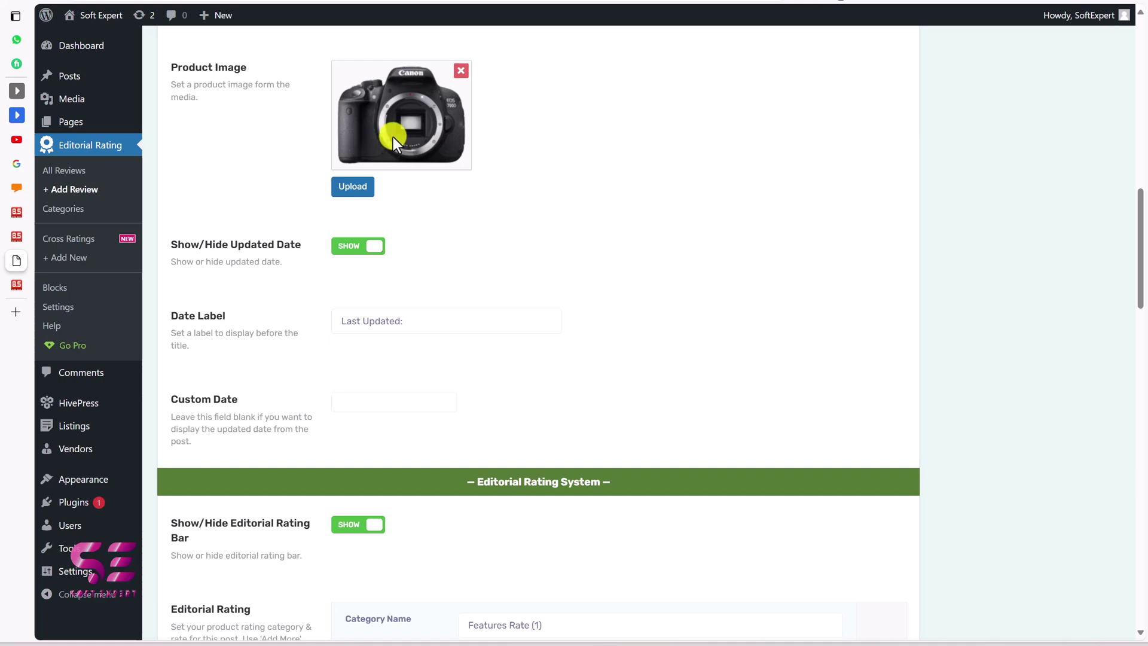
pyautogui.click(461, 69)
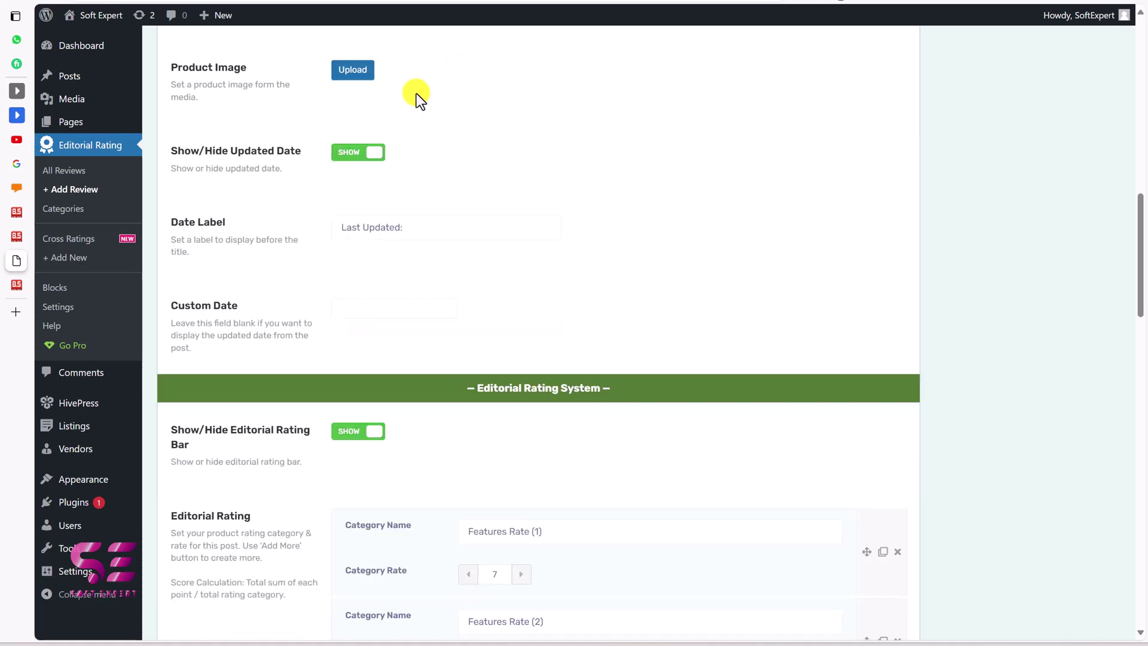
pyautogui.click(363, 71)
pyautogui.hotkey('ctrl', 'j')
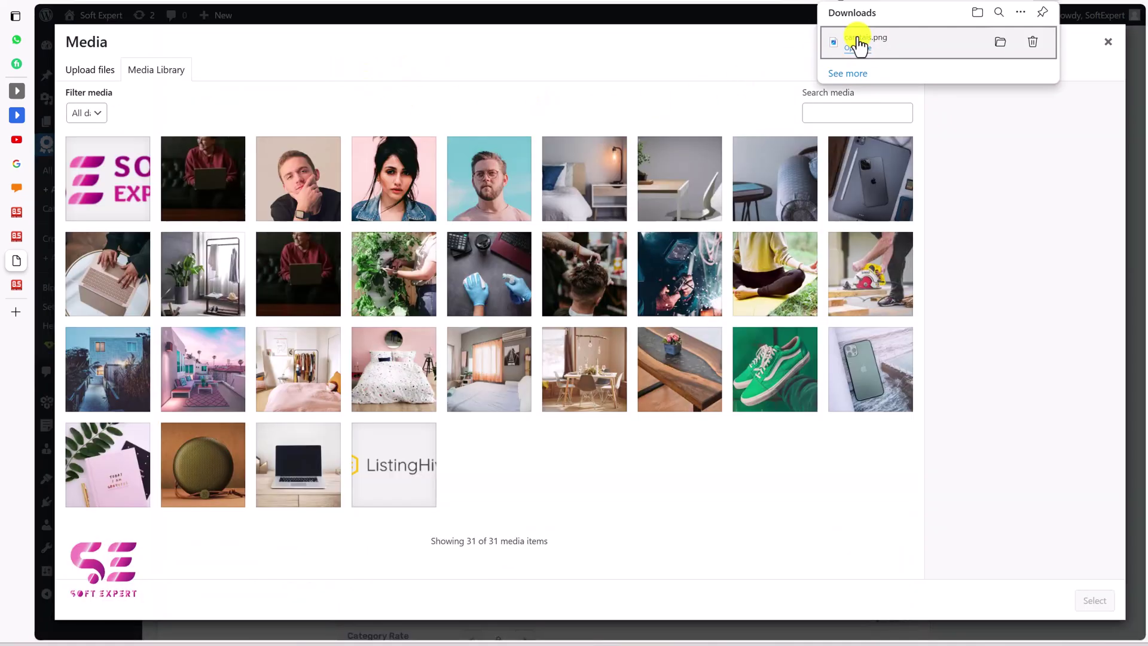
pyautogui.moveTo(855, 39); pyautogui.dragTo(748, 144)
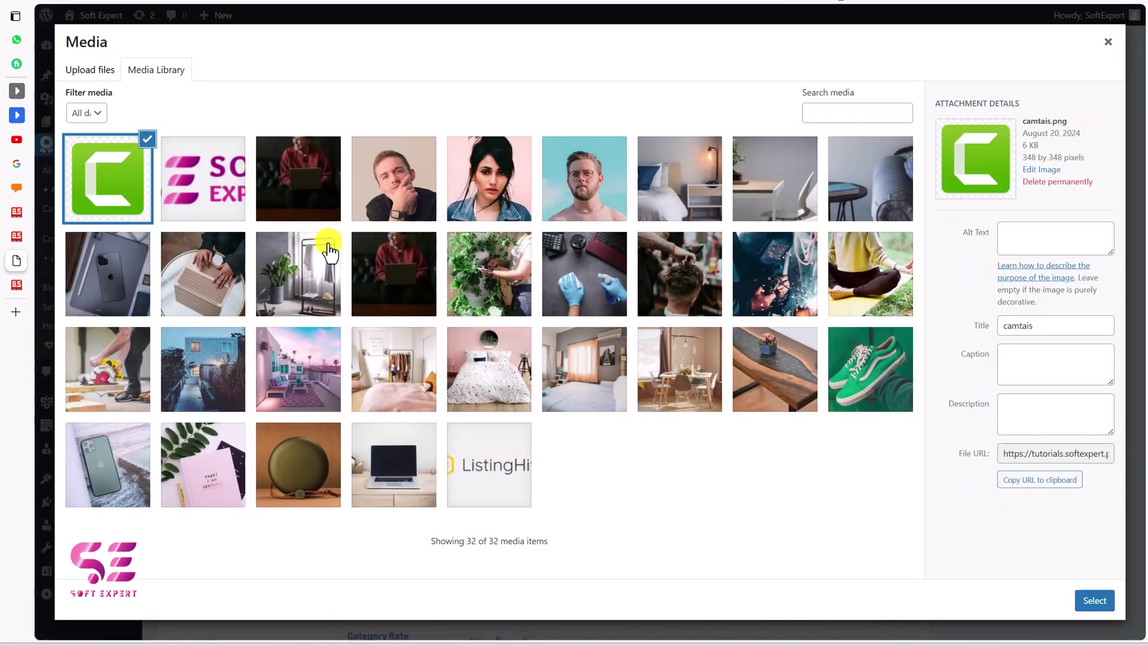
pyautogui.click(1080, 605)
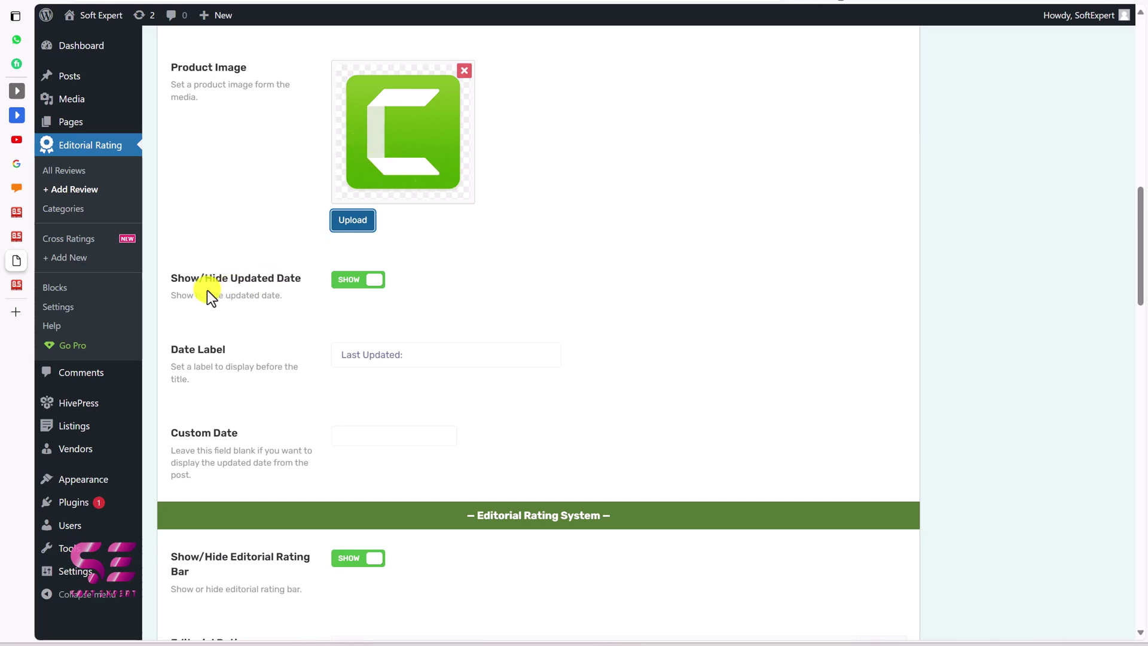
# Check how the updated date appears in the Canon EOS R6 sample review, then view the new review's editorial rating categories
pyautogui.hotkey('ctrl', 'shift', 'Tab')
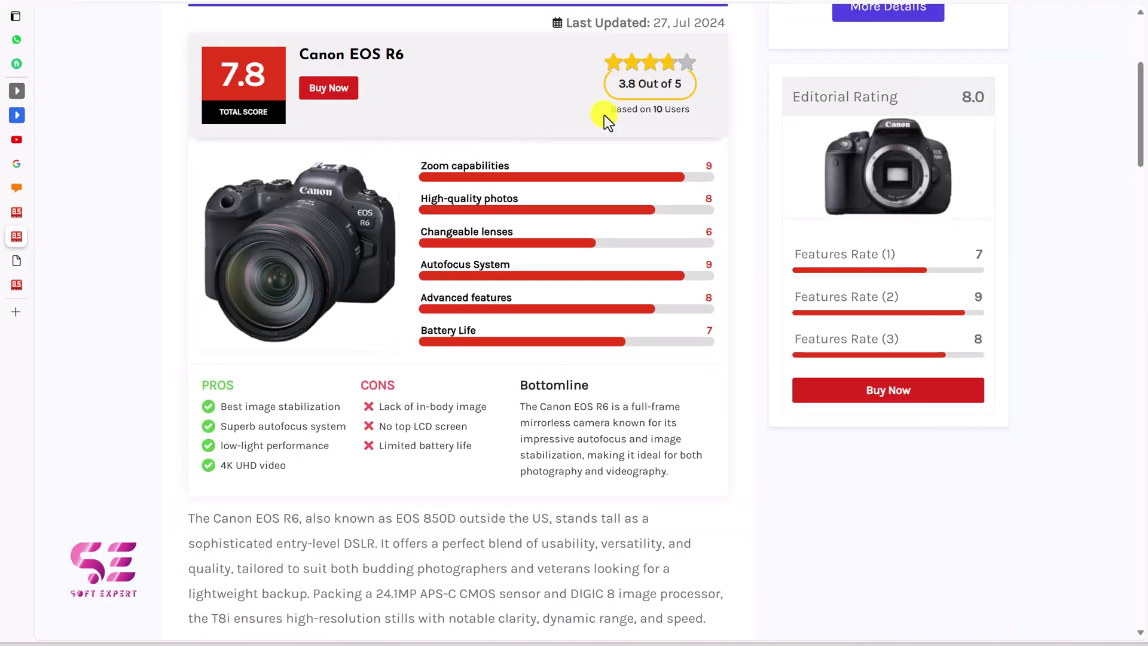
pyautogui.hotkey('ctrl', 'Tab')
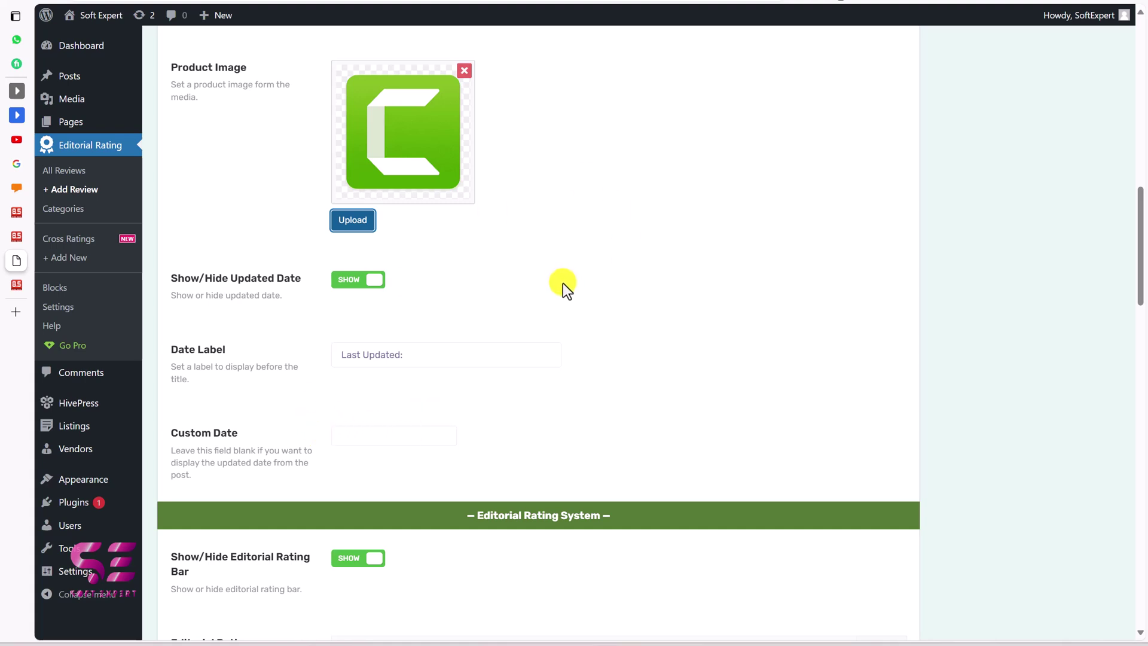
pyautogui.scroll(-7, 523, 407)
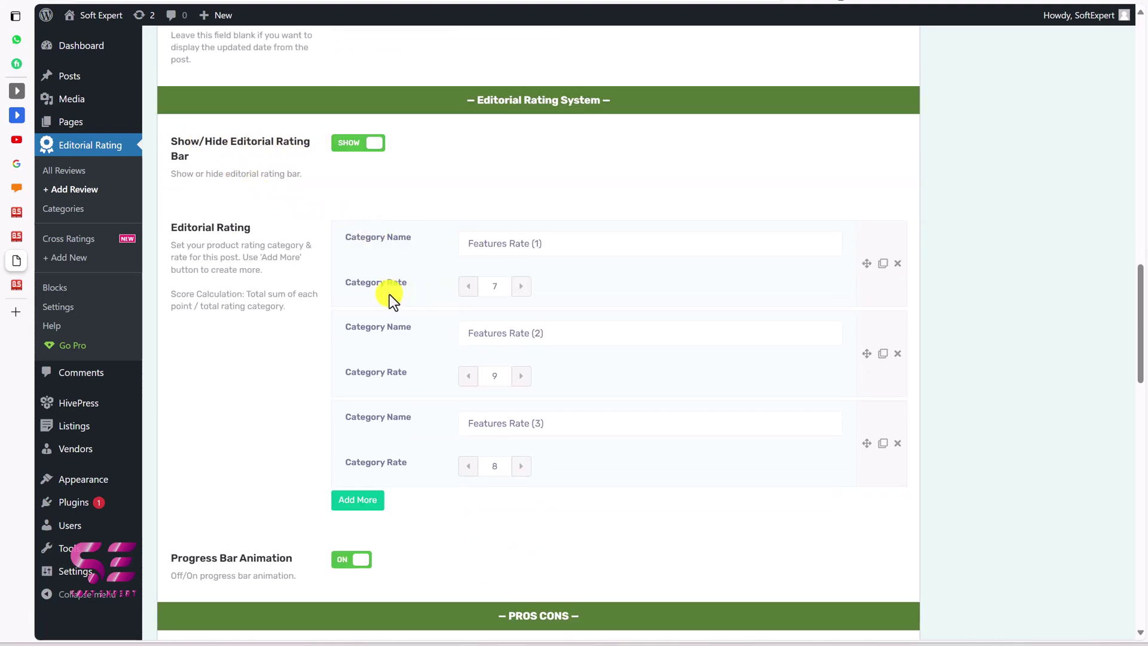
# Check the feature ratings in the Canon EOS R6 sample, and set the first rating category to "Screen recording" with rate 9
pyautogui.hotkey('alt', 'Tab')
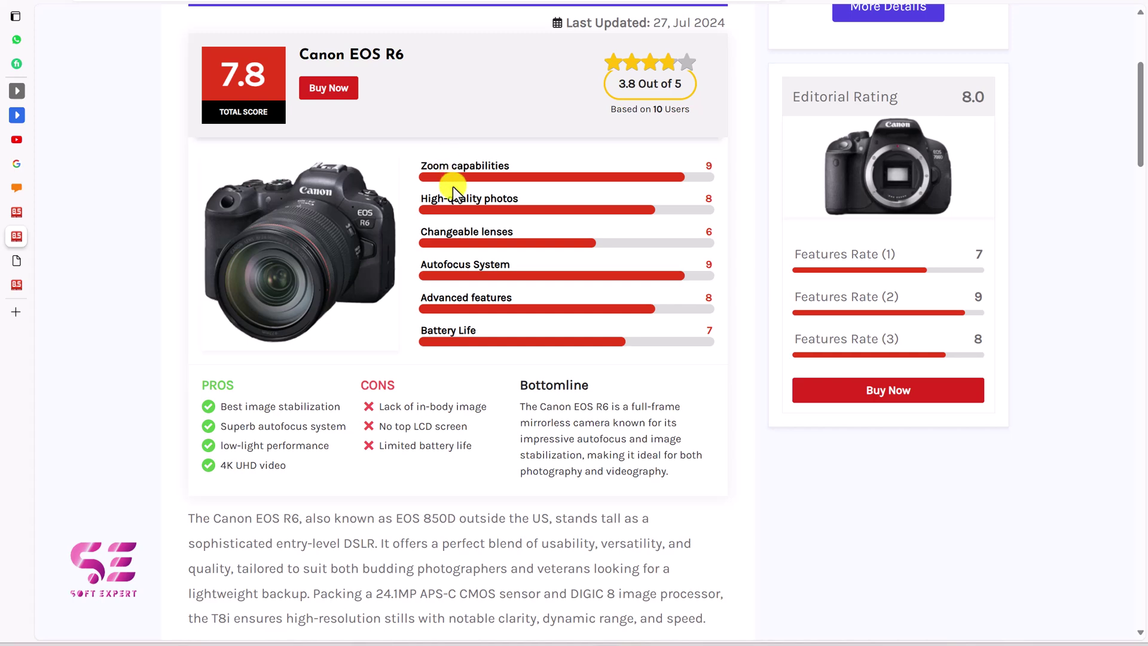
pyautogui.hotkey('alt', 'Tab')
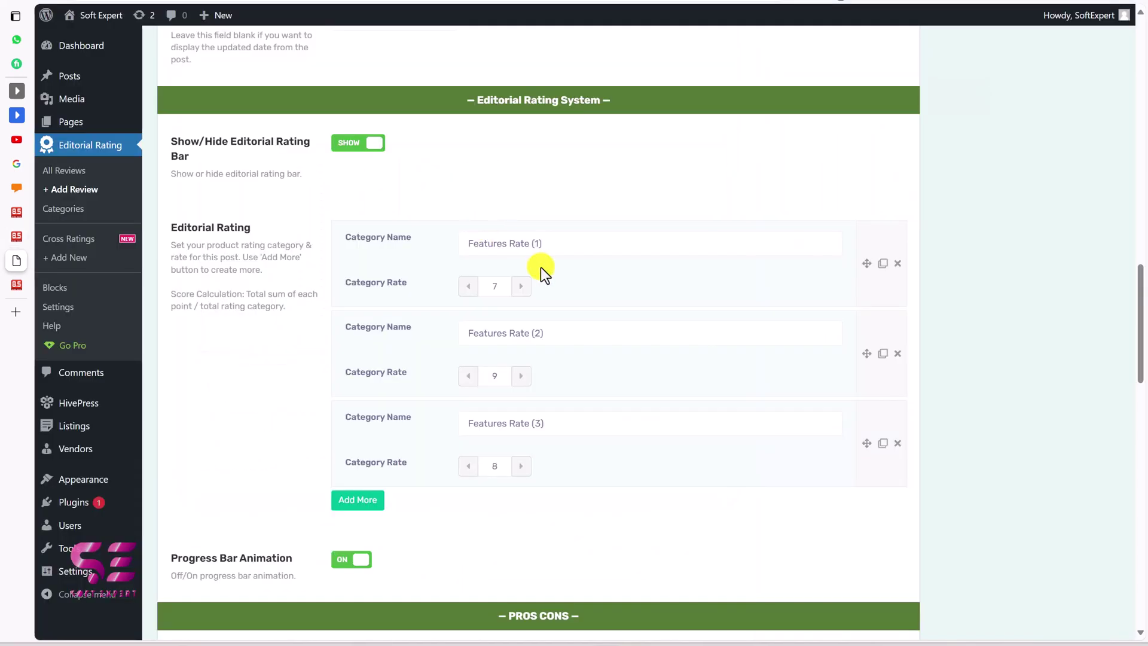
pyautogui.moveTo(549, 241); pyautogui.dragTo(451, 252)
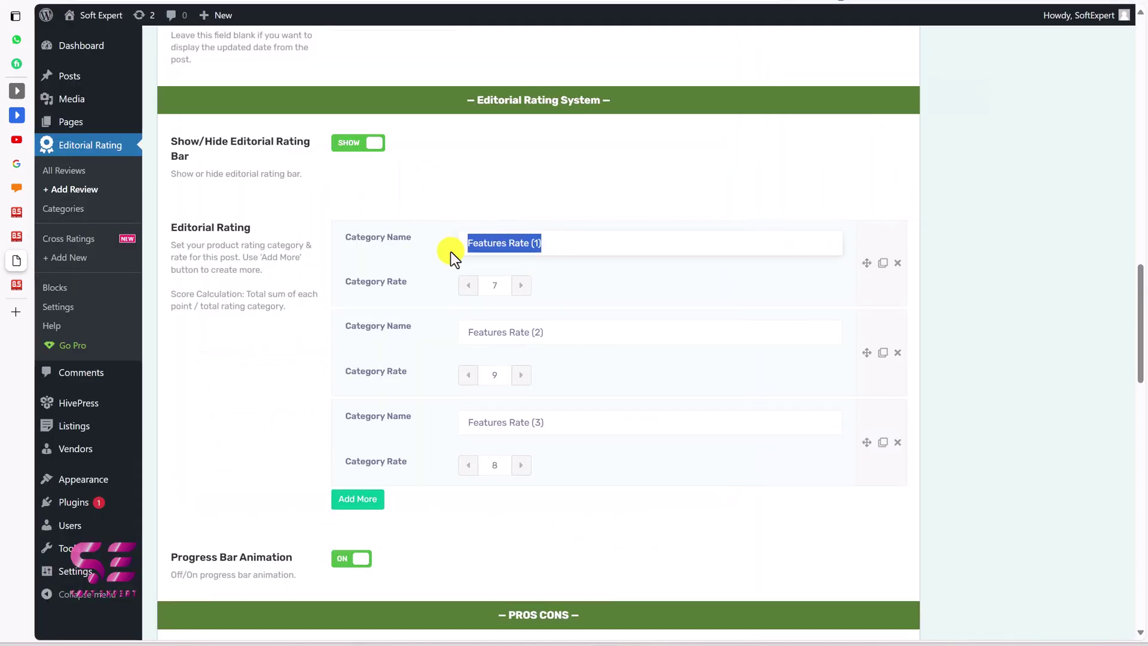
pyautogui.write('Screen recording')
pyautogui.click(522, 287)
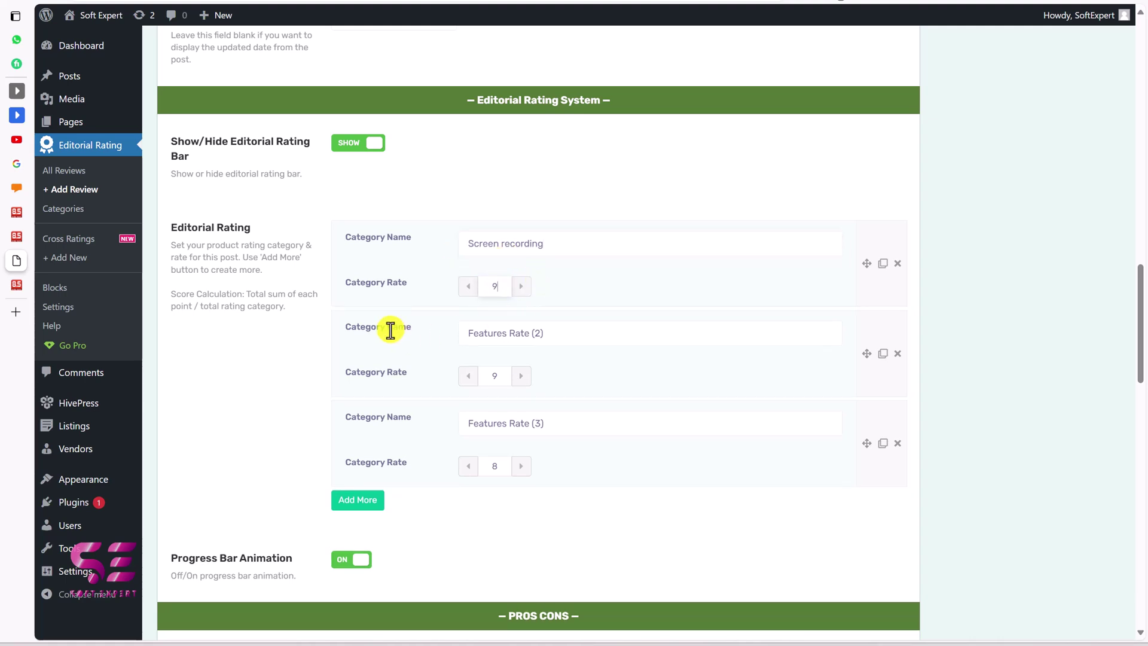
# Set the second rating category to "Video editing" with rate 8 and the third to "Voice quality" with rate 9
pyautogui.moveTo(551, 333); pyautogui.dragTo(442, 350)
pyautogui.write('Video editing')
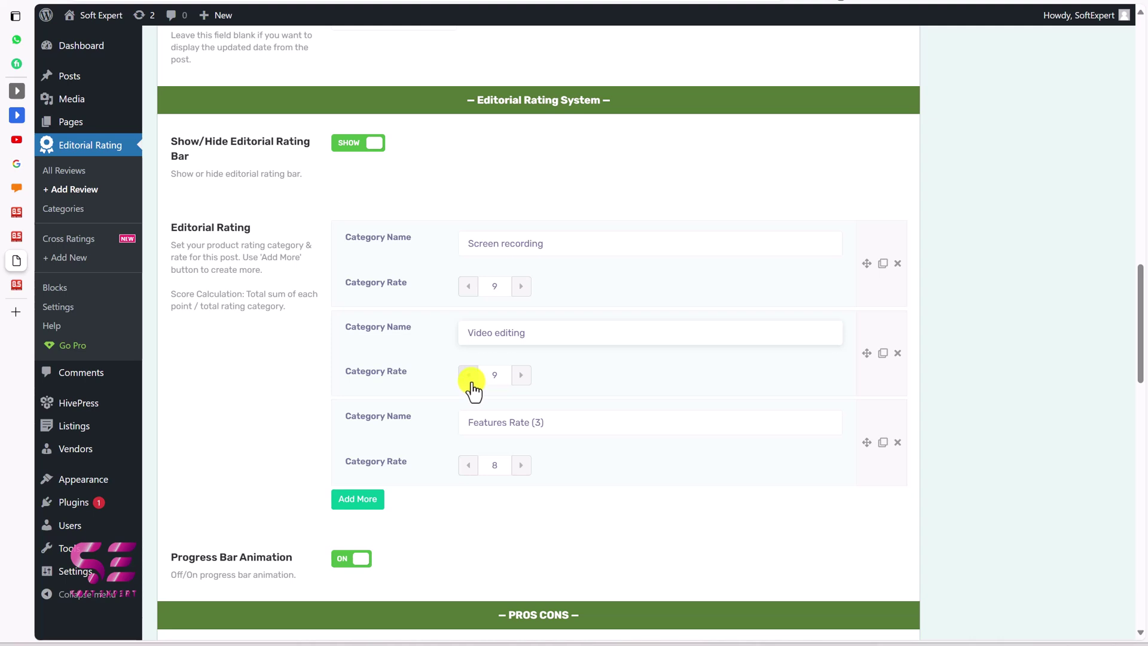
pyautogui.click(469, 376)
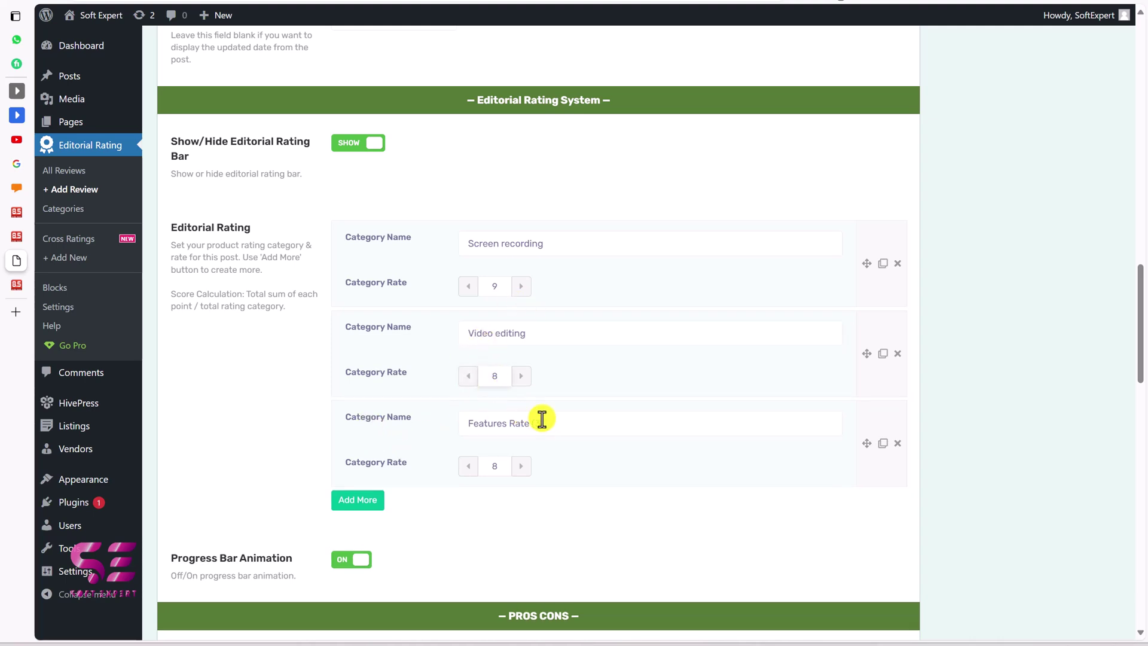
pyautogui.moveTo(542, 419); pyautogui.dragTo(441, 433)
pyautogui.write('Voice quality')
pyautogui.click(521, 466)
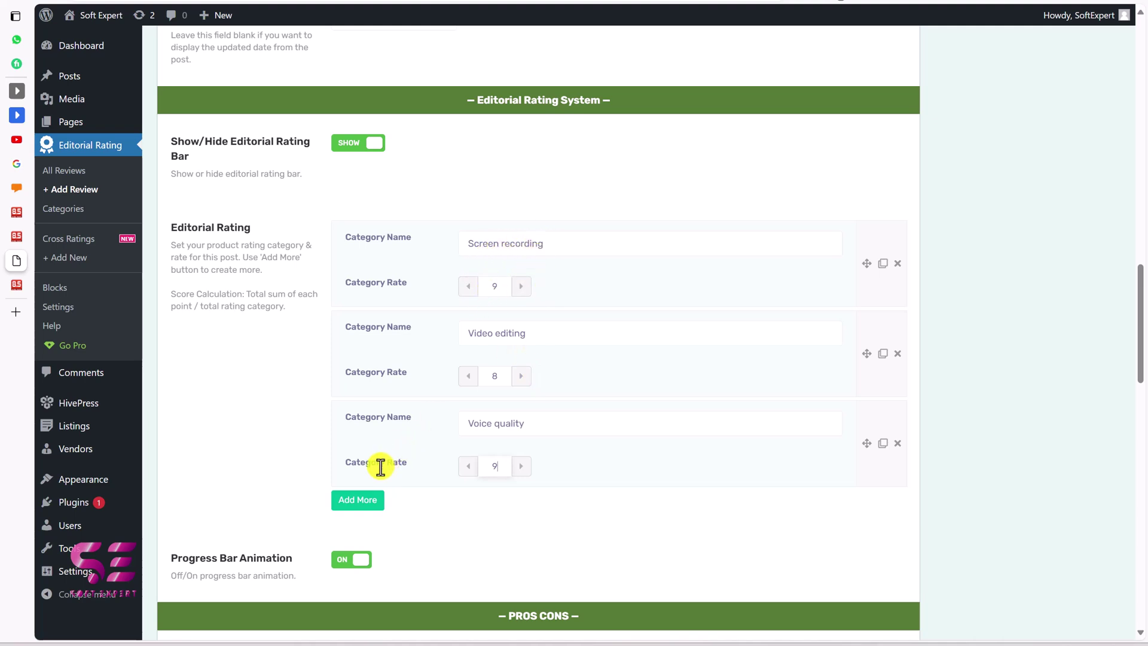
# Add a blank fourth editorial rating category and delete it again
pyautogui.click(371, 501)
pyautogui.scroll(-2, 513, 481)
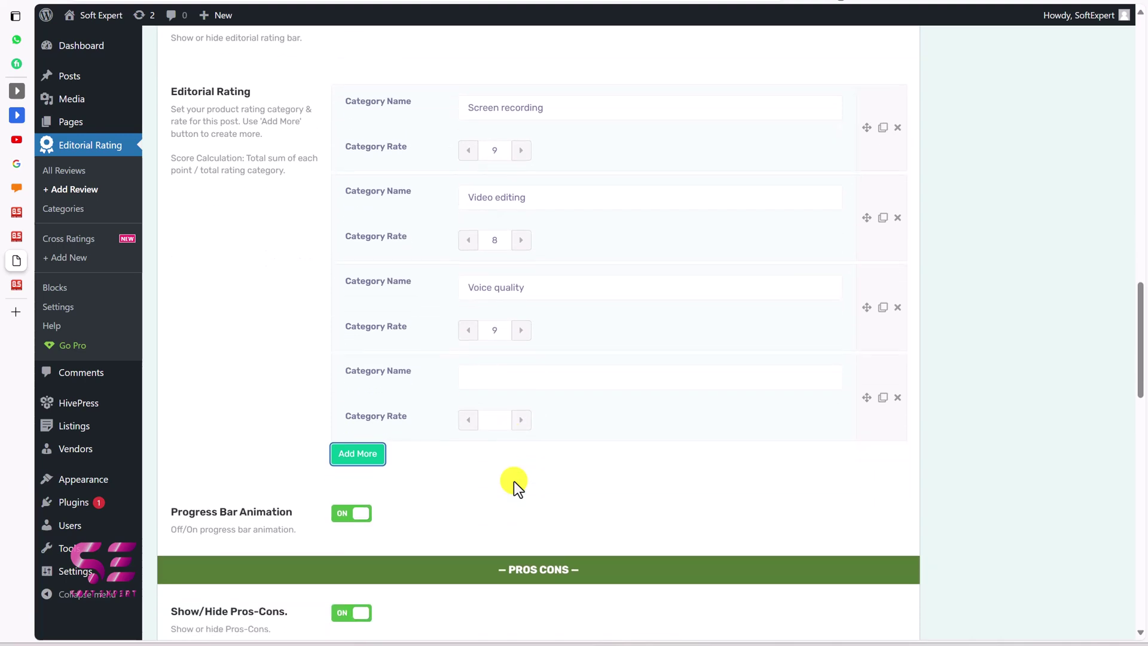
pyautogui.click(897, 398)
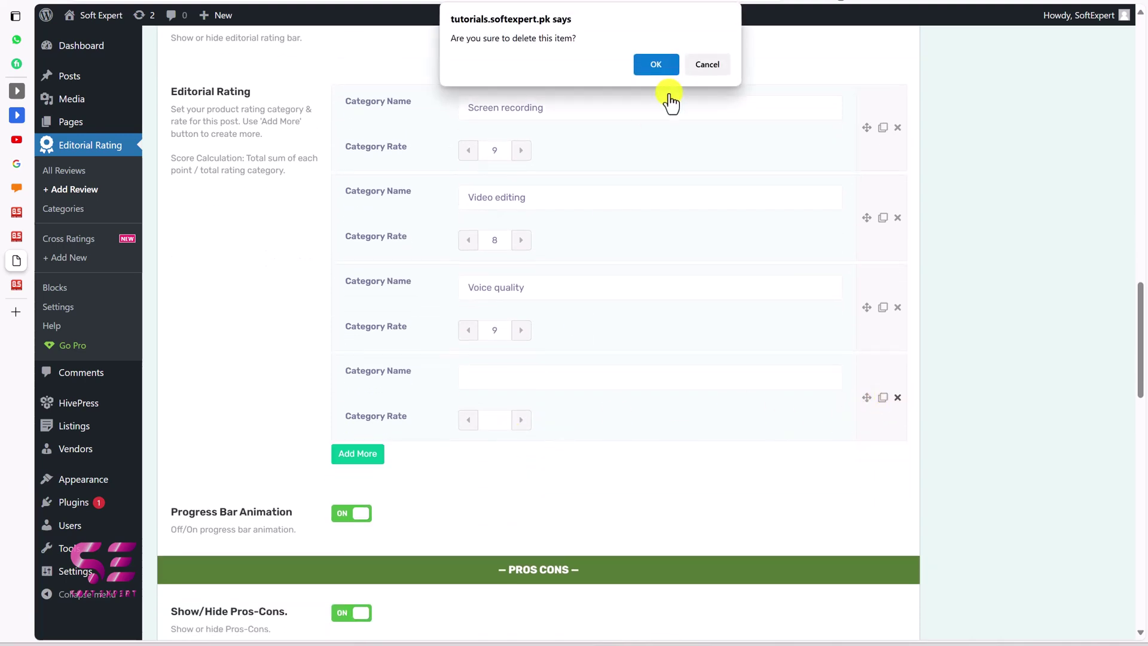
pyautogui.click(656, 64)
pyautogui.scroll(-1, 423, 314)
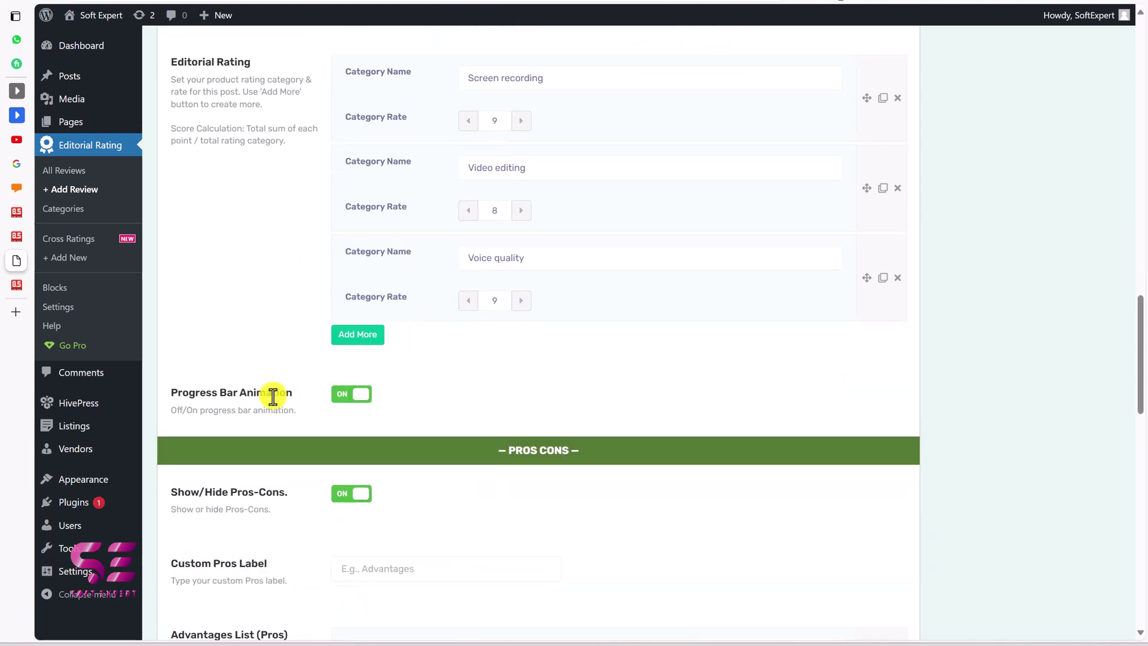
# Reload the Canon EOS R6 sample review to watch how its rating progress bars animate
pyautogui.hotkey('ctrl', 'shift', 'Tab')
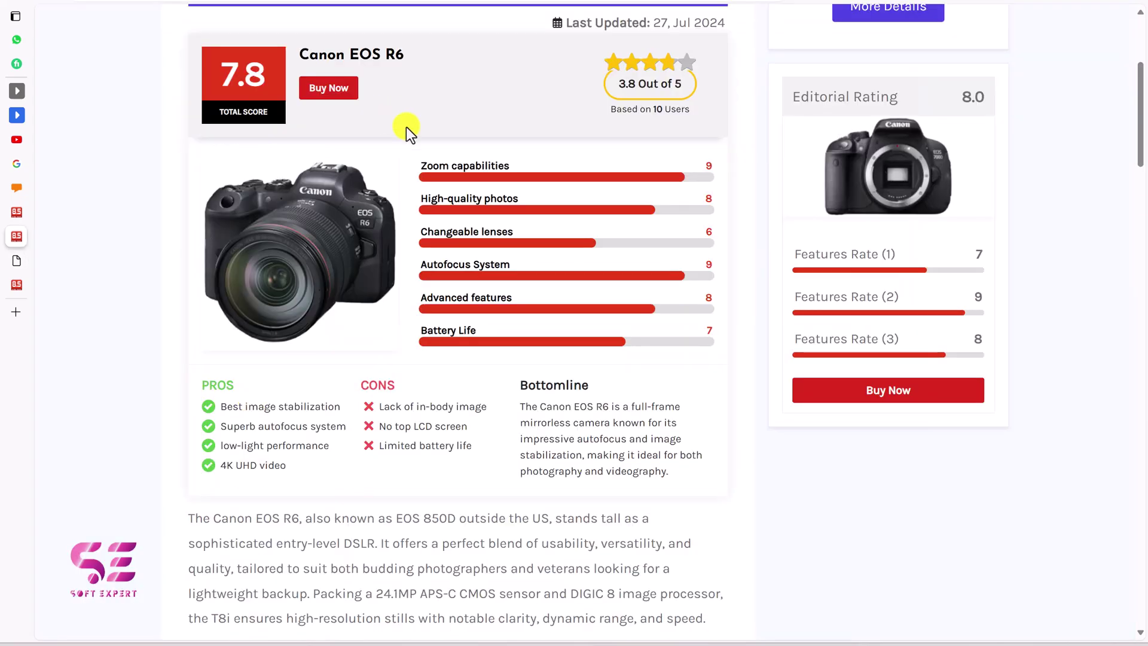
pyautogui.press('F5')
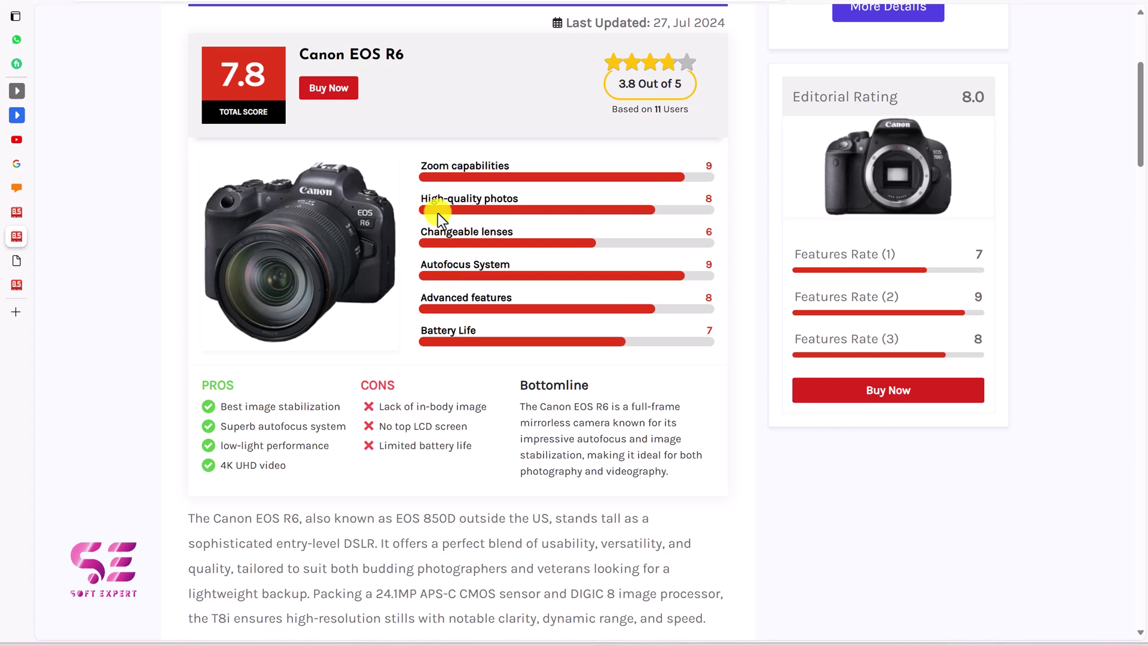
pyautogui.hotkey('ctrl', 'Tab')
# Examine the new review's advantages and disadvantages lists and compare them with the pros and cons in the Canon EOS R6 sample
pyautogui.scroll(-8, 710, 486)
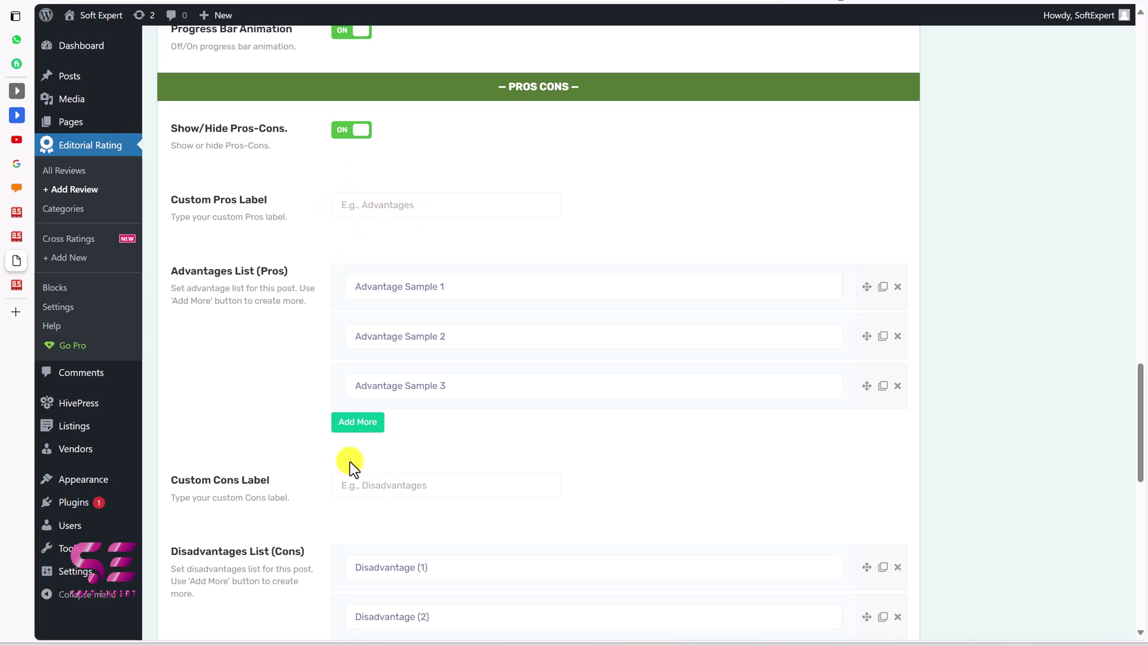
pyautogui.hotkey('alt', 'Tab')
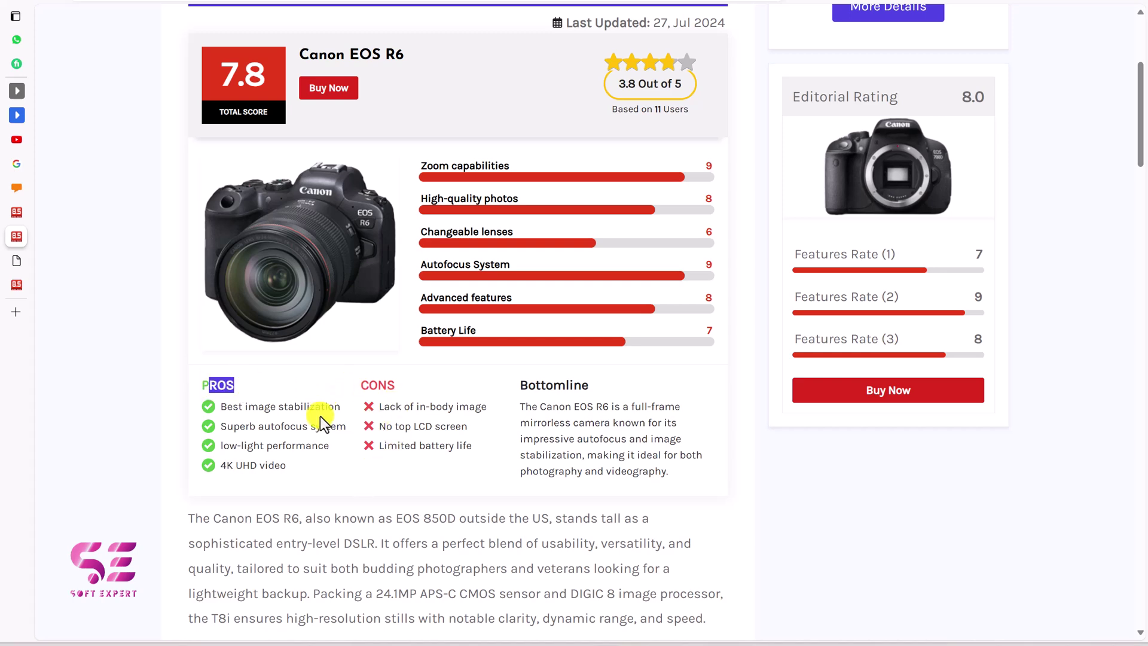
pyautogui.hotkey('alt', 'Tab')
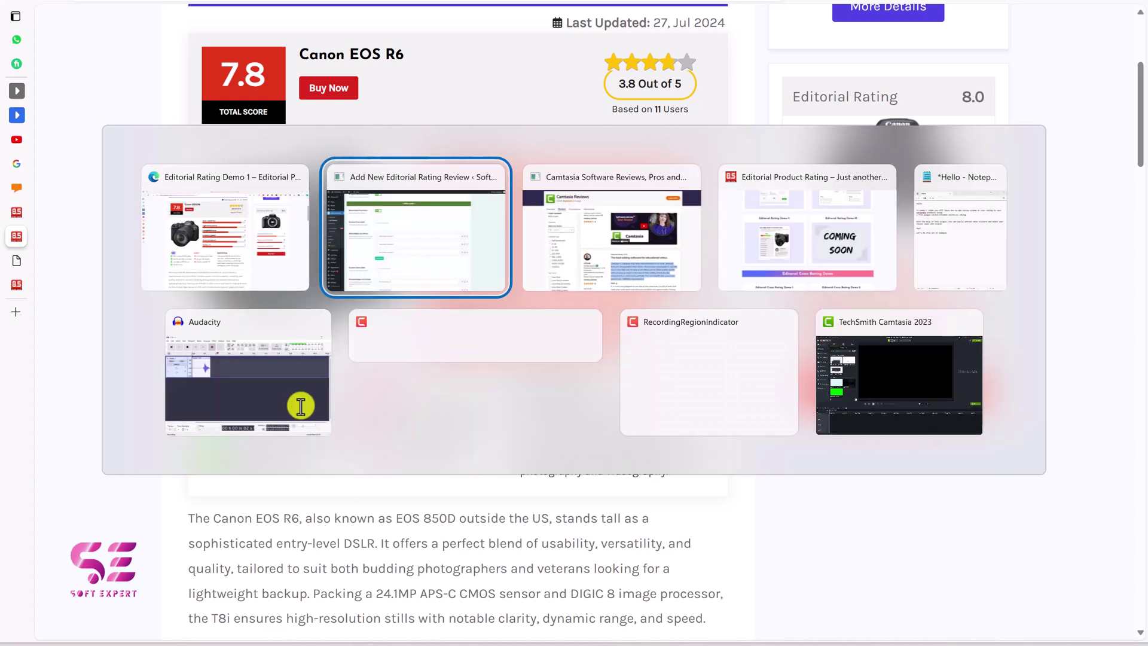
pyautogui.hotkey('alt', 'Tab')
pyautogui.moveTo(354, 287); pyautogui.dragTo(453, 286)
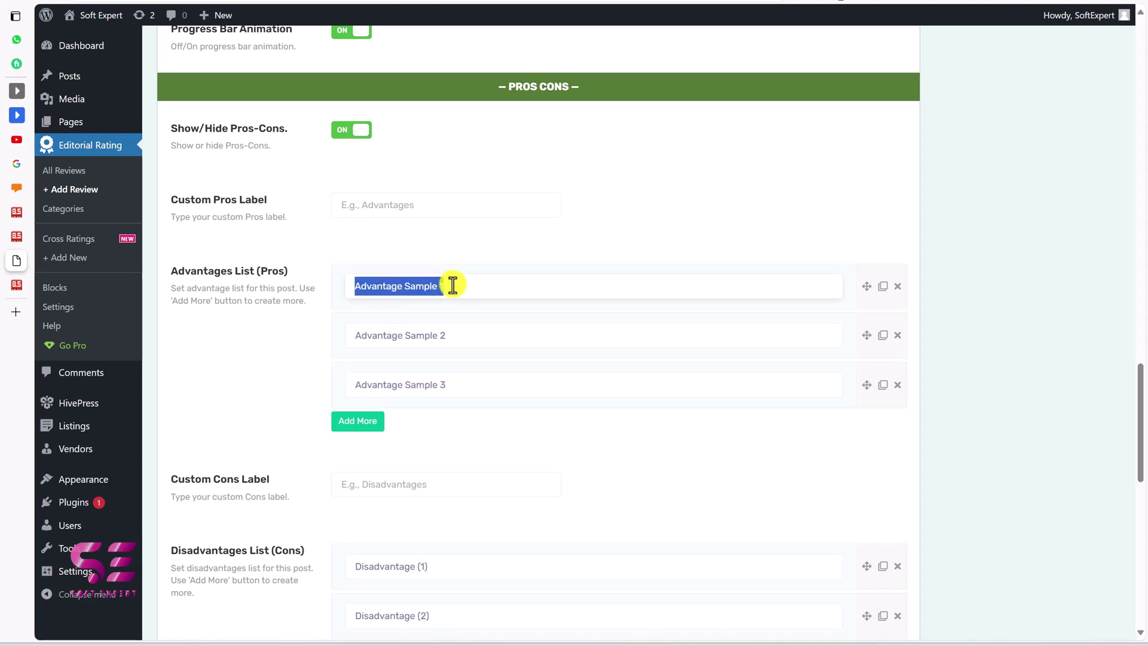
pyautogui.click(452, 286)
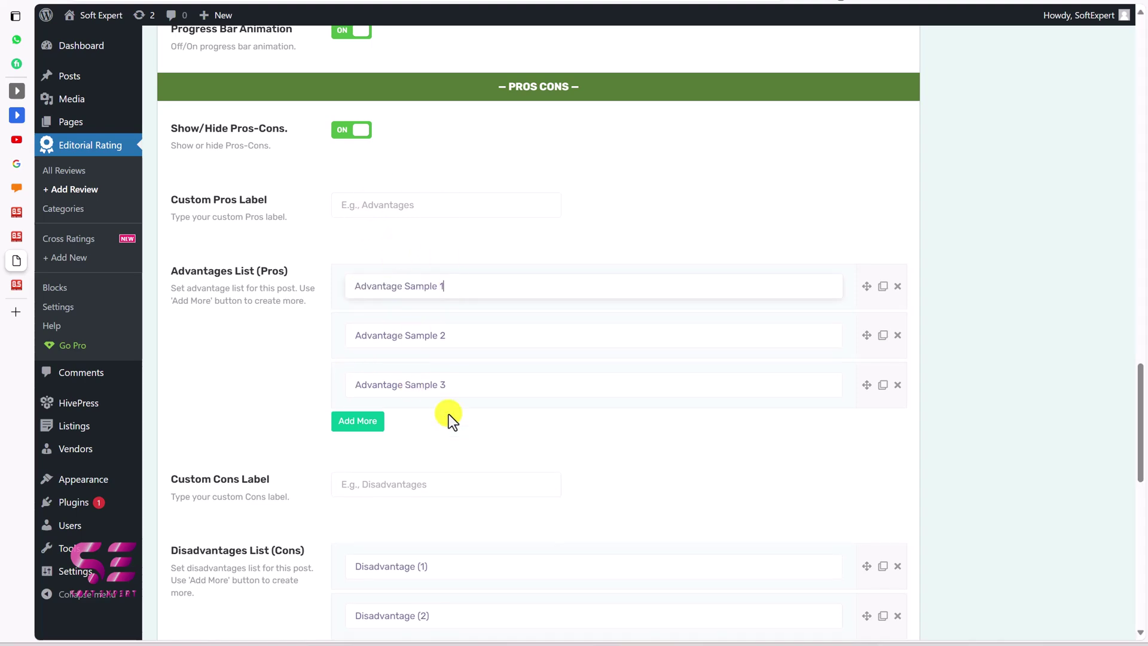
# Examine the product button and link settings against the sample's Buy Now button, including the product name, image and user rating options
pyautogui.scroll(-9, 501, 468)
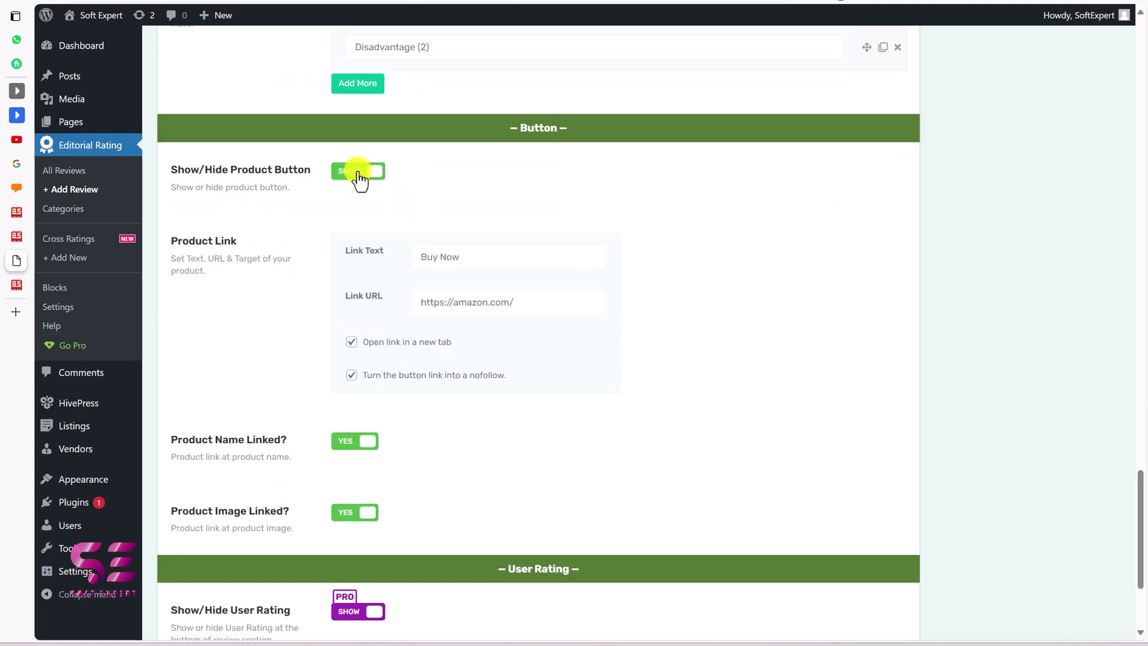
pyautogui.hotkey('alt', 'Tab')
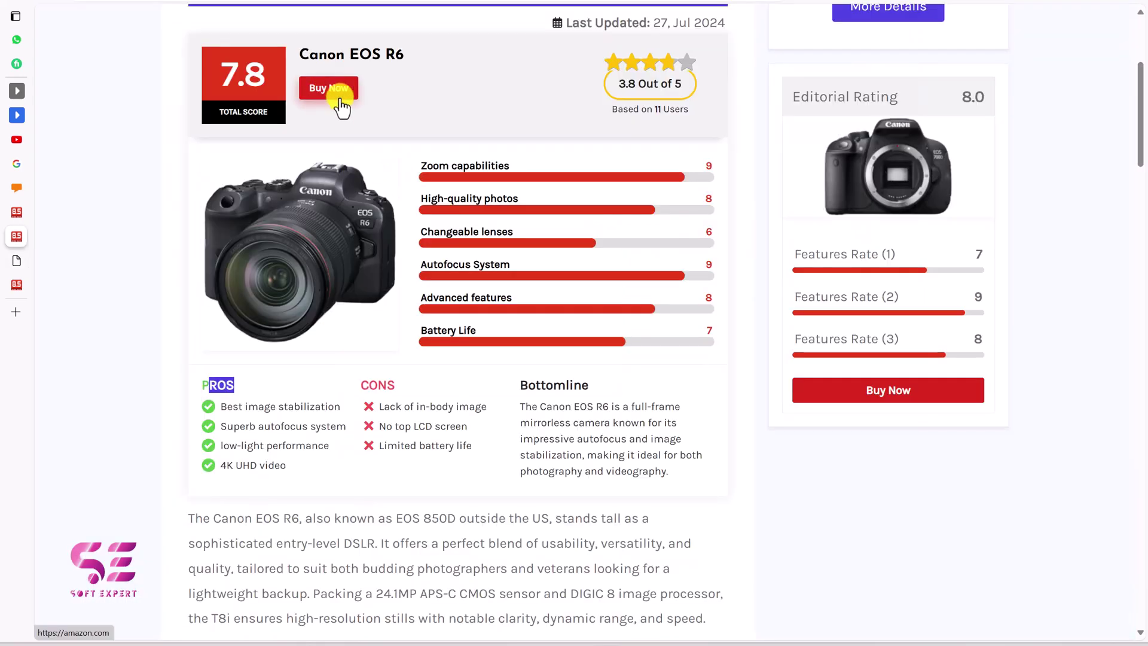
pyautogui.hotkey('alt', 'Tab')
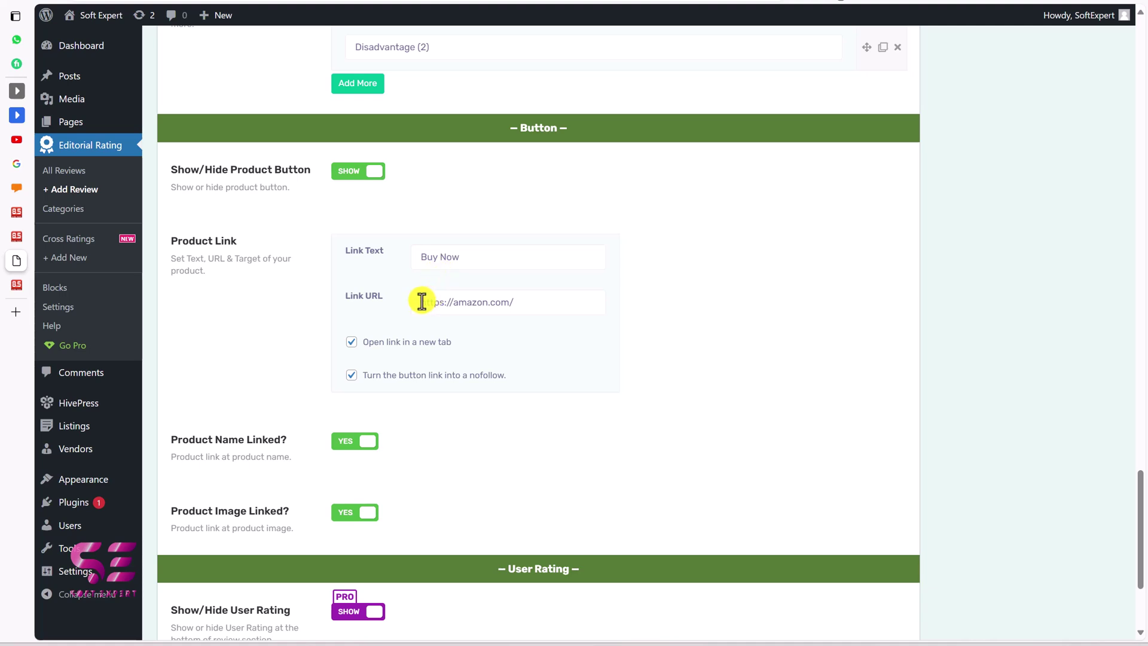
pyautogui.moveTo(421, 301); pyautogui.dragTo(519, 300)
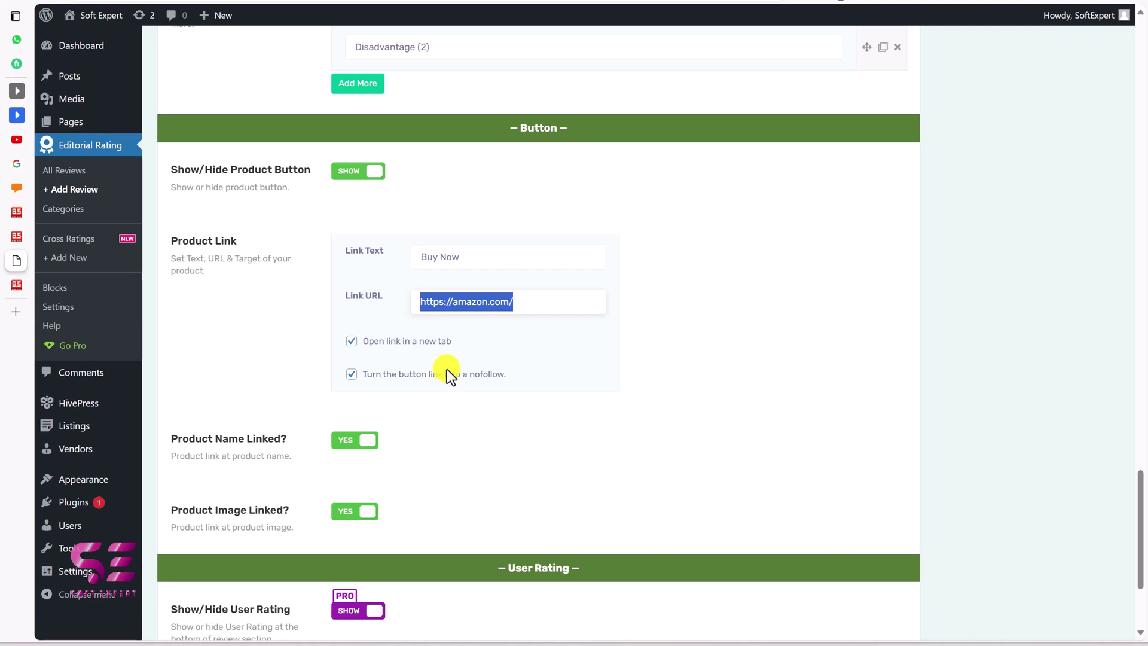
pyautogui.click(432, 425)
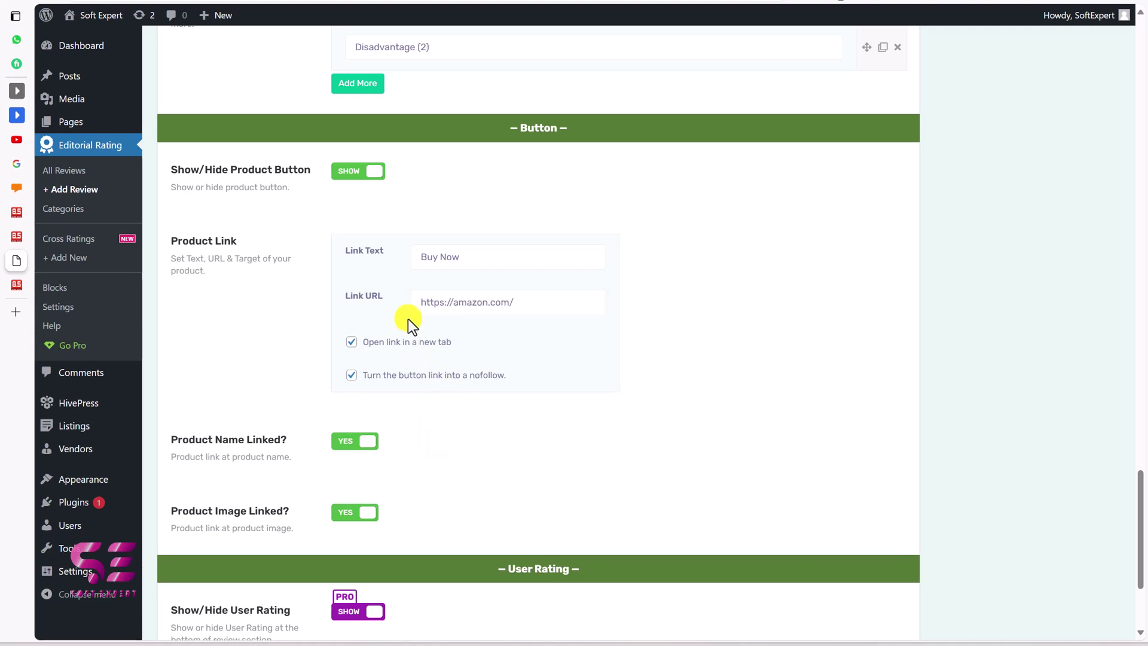
pyautogui.scroll(-3, 456, 465)
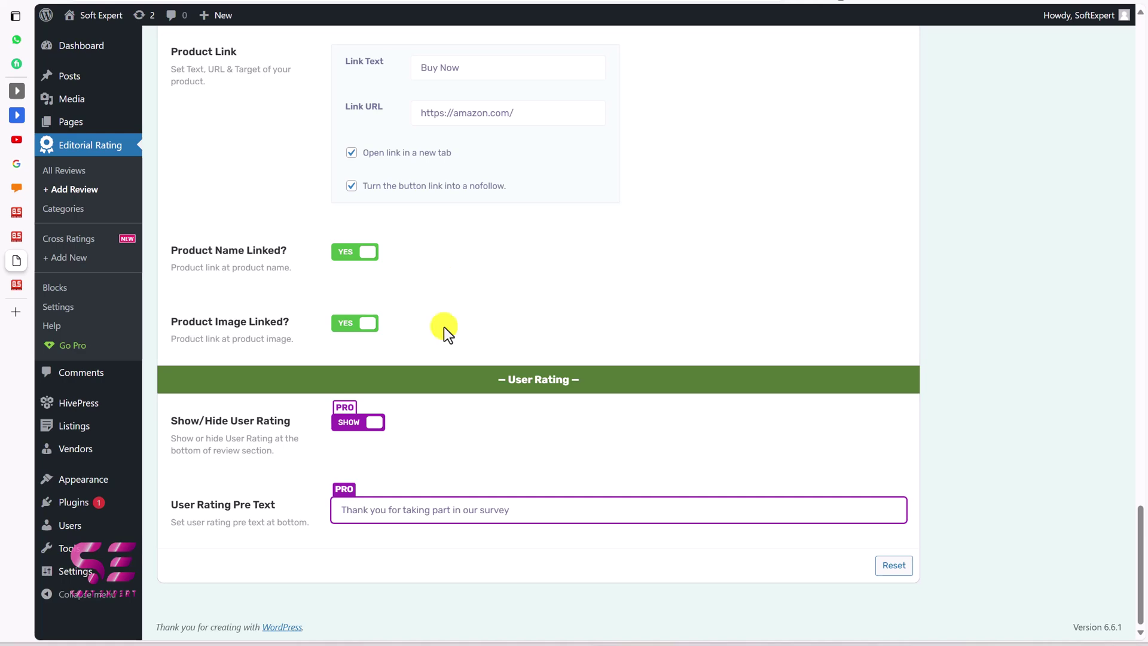
# Publish the Camtasia review and copy its shortcode
pyautogui.scroll(20, 444, 326)
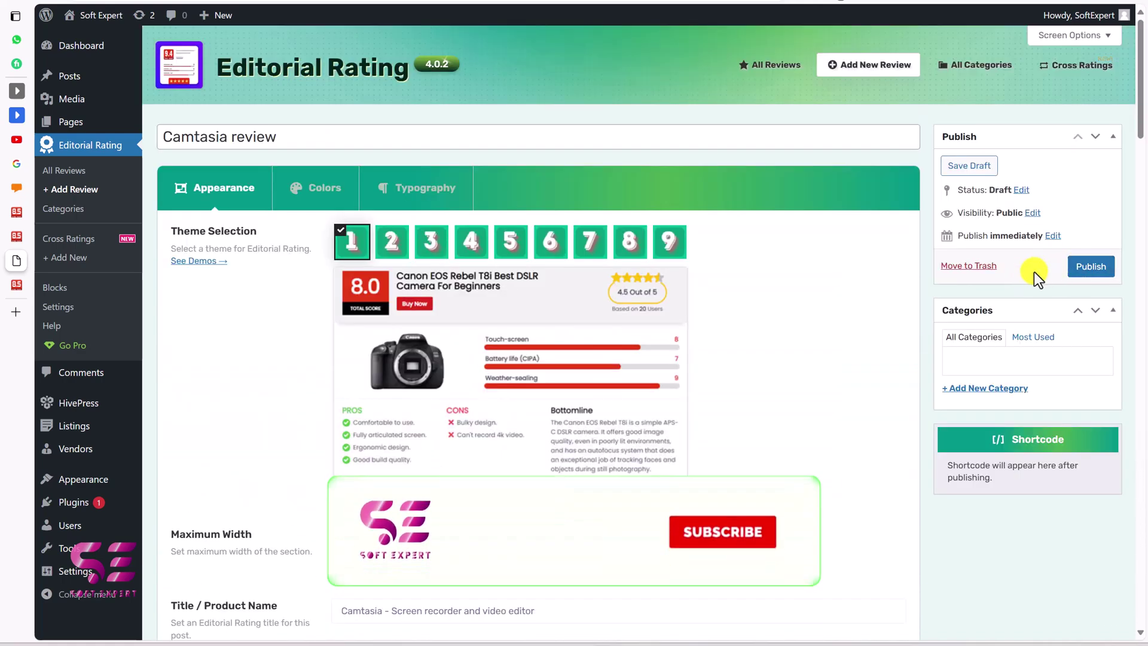
pyautogui.click(1085, 268)
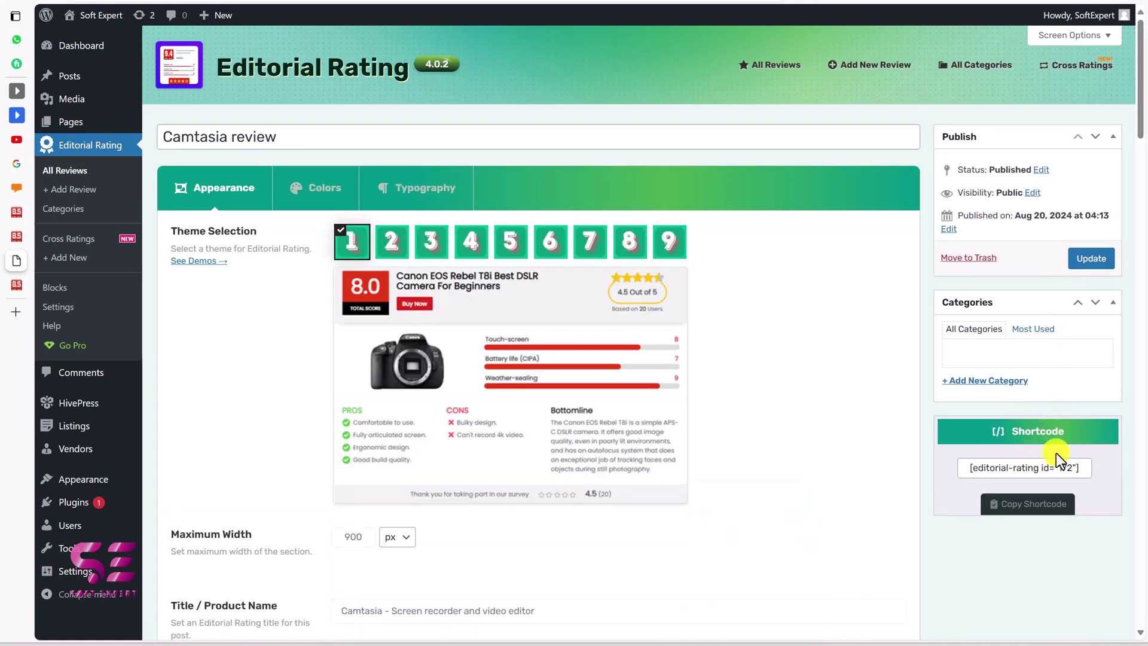
pyautogui.click(1029, 507)
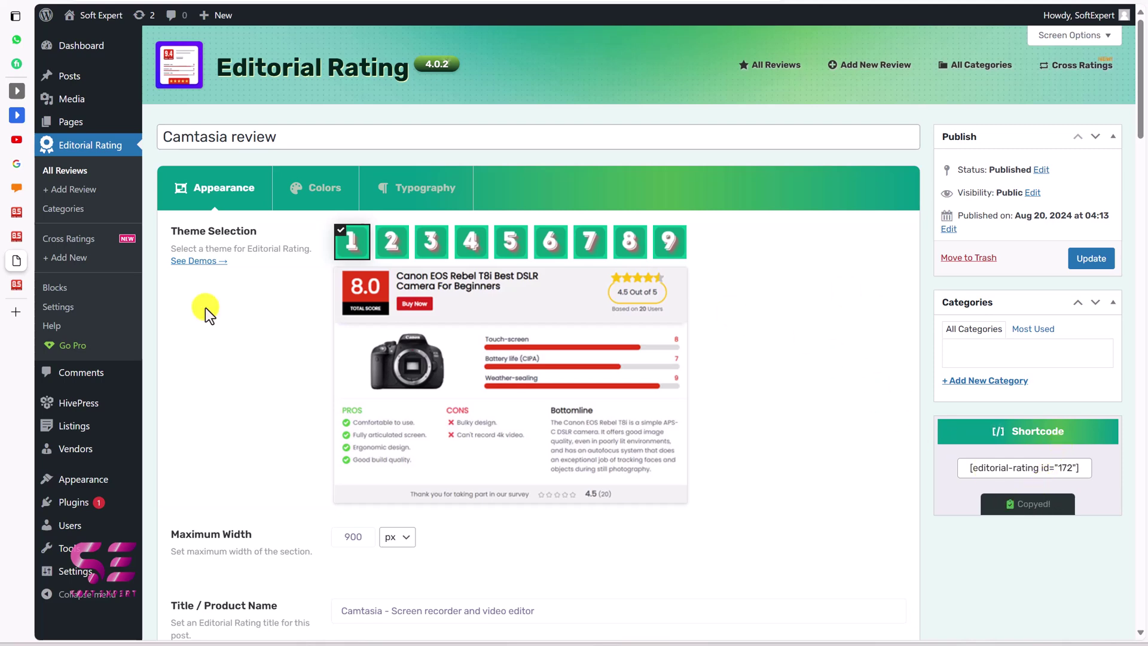
# Open the post "Camtasia – Screen recorder and Video Editor" for editing and add an empty paragraph after its first paragraph
pyautogui.click(64, 80)
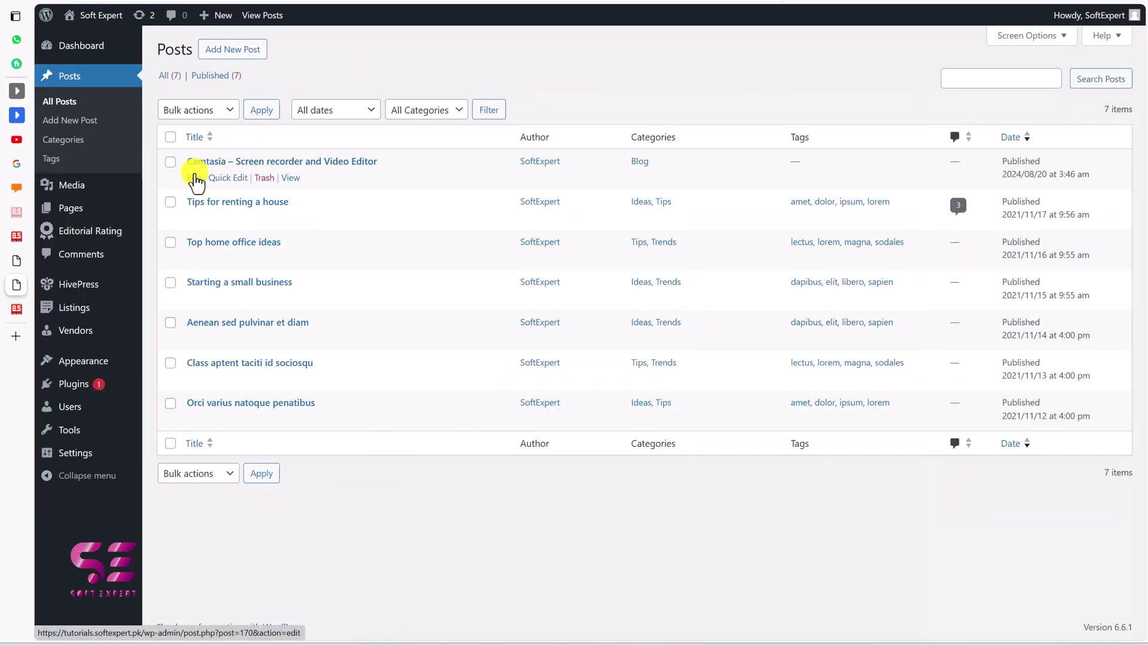
pyautogui.click(192, 178)
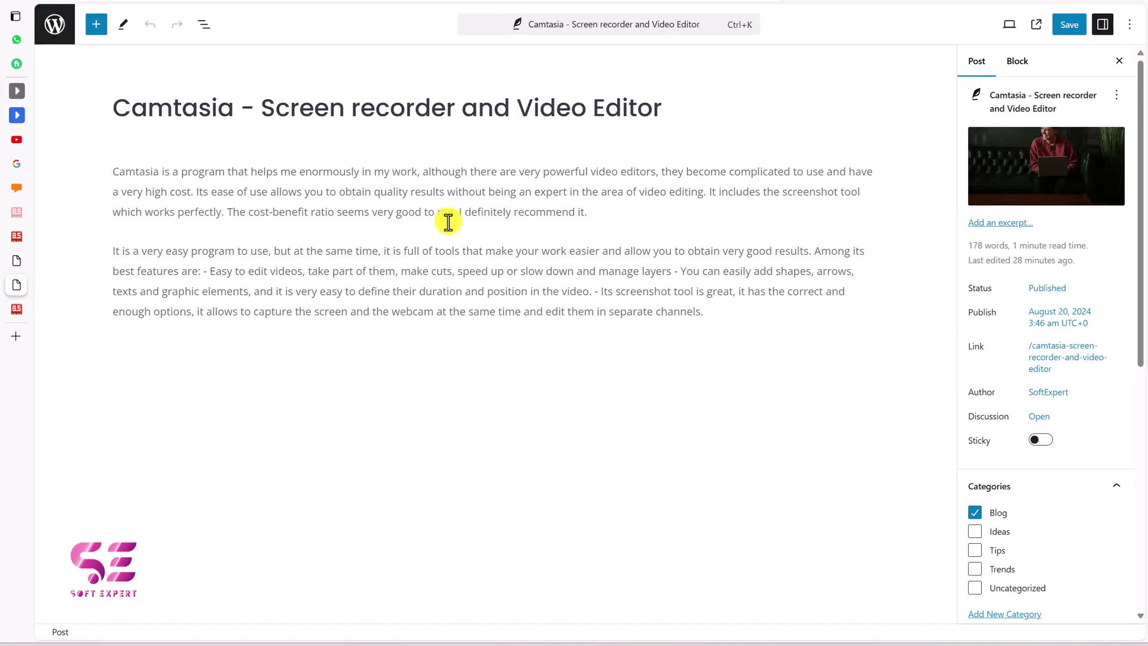
pyautogui.click(599, 214)
pyautogui.press('Return')
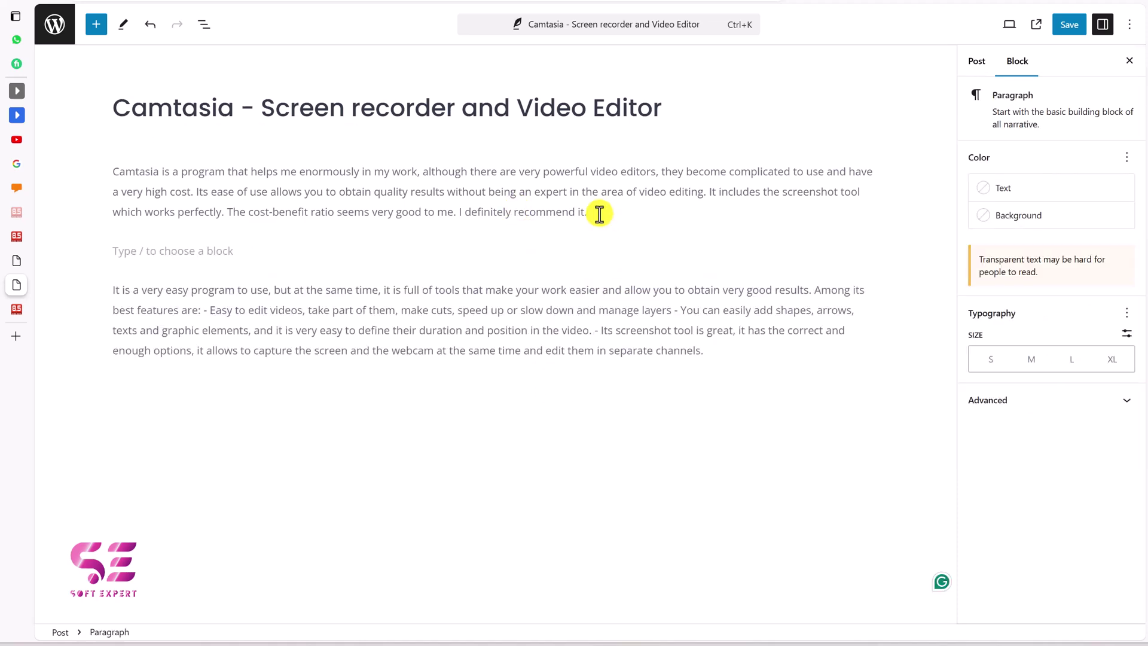
# Insert a Shortcode block at the empty paragraph containing [editorial-rating id="172"]
pyautogui.click(872, 249)
pyautogui.write('sho')
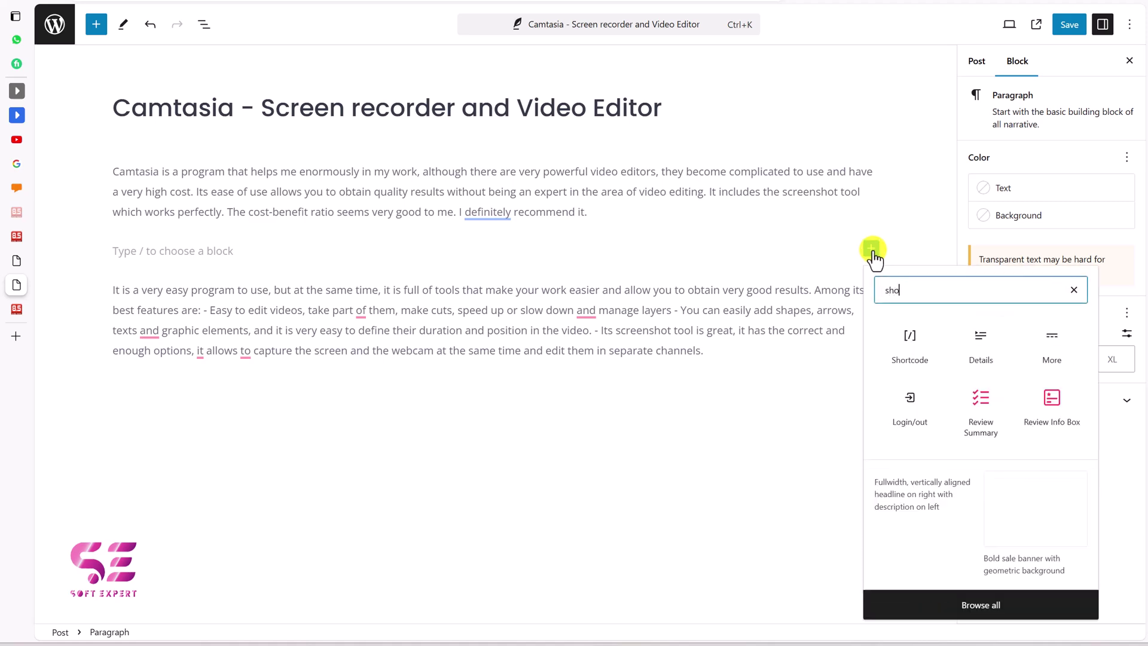
pyautogui.click(903, 338)
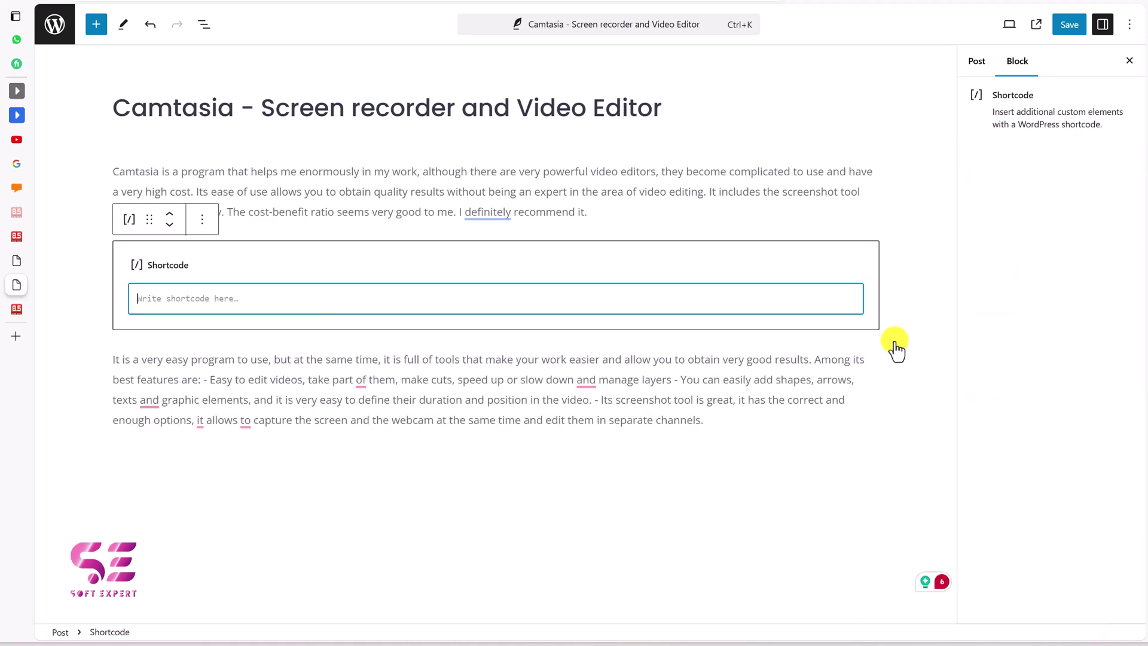
pyautogui.write('[editorial-rating id="172"]')
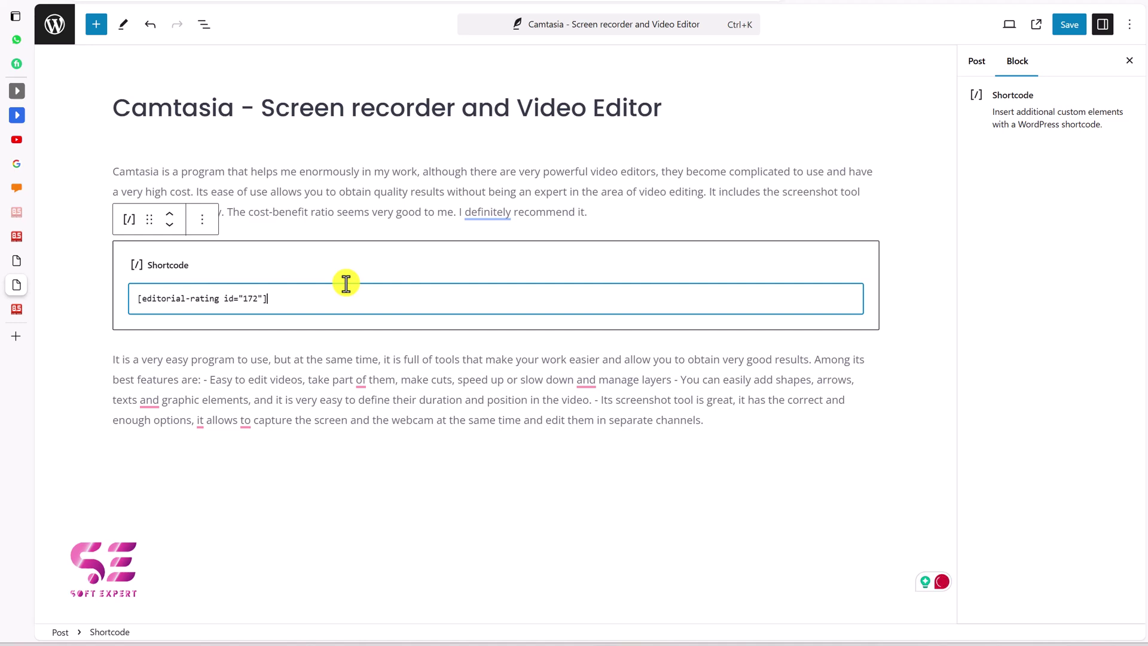
# Save the post and view it on the site to inspect the embedded Camtasia review, from its score down to the bottomline
pyautogui.click(1066, 27)
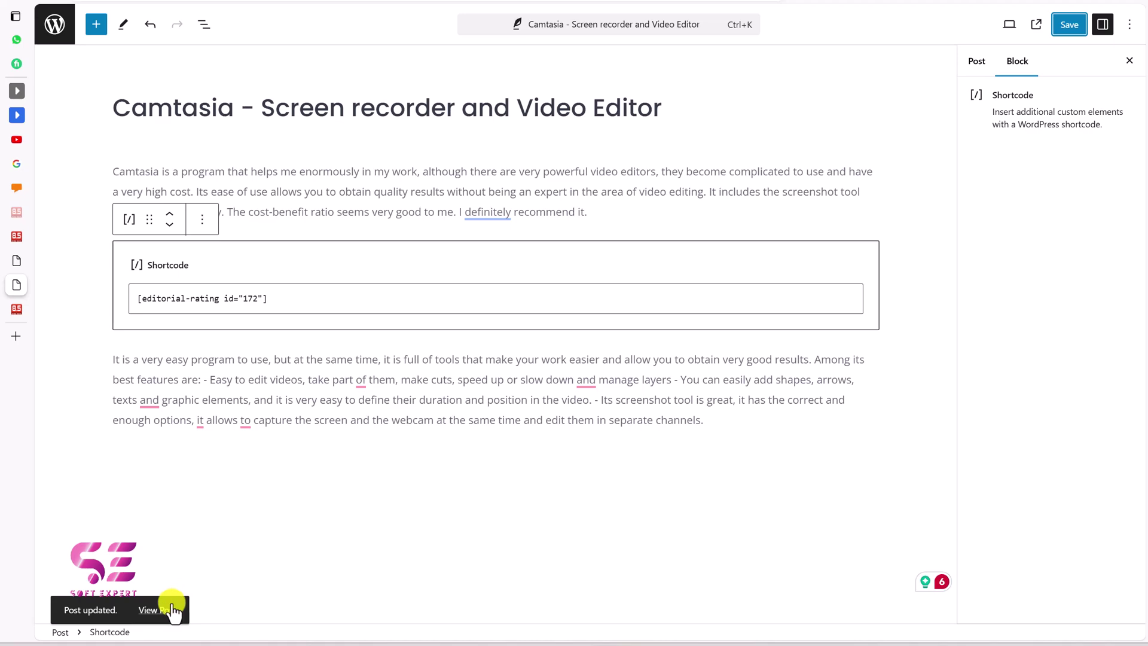
pyautogui.click(172, 610)
pyautogui.scroll(-3, 558, 482)
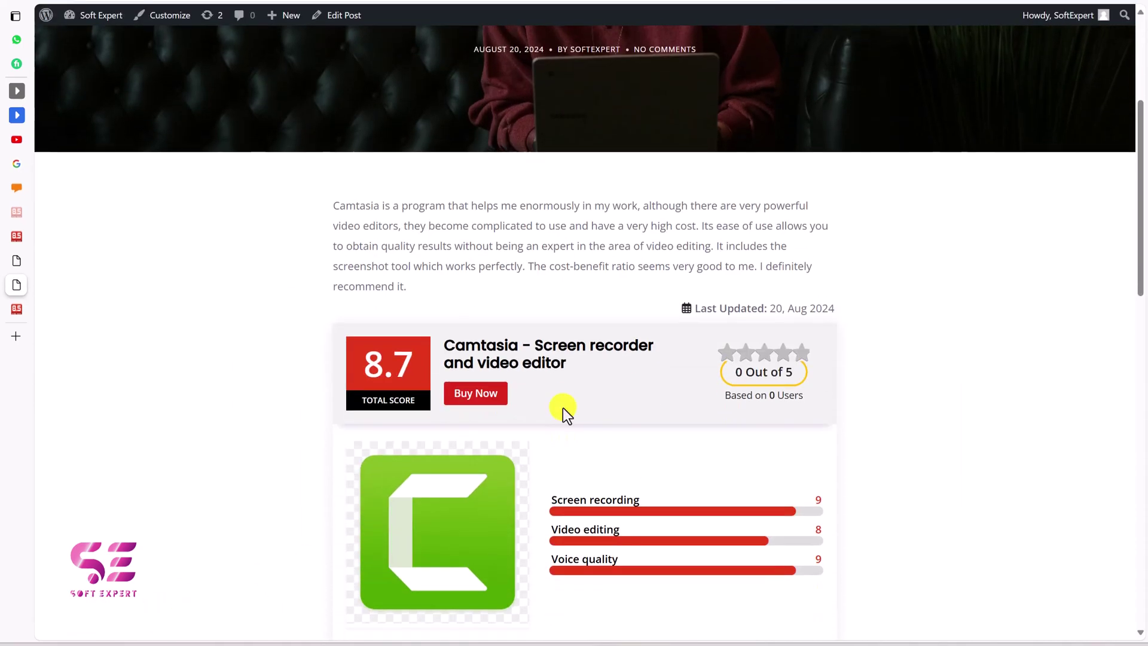
pyautogui.scroll(-3, 562, 408)
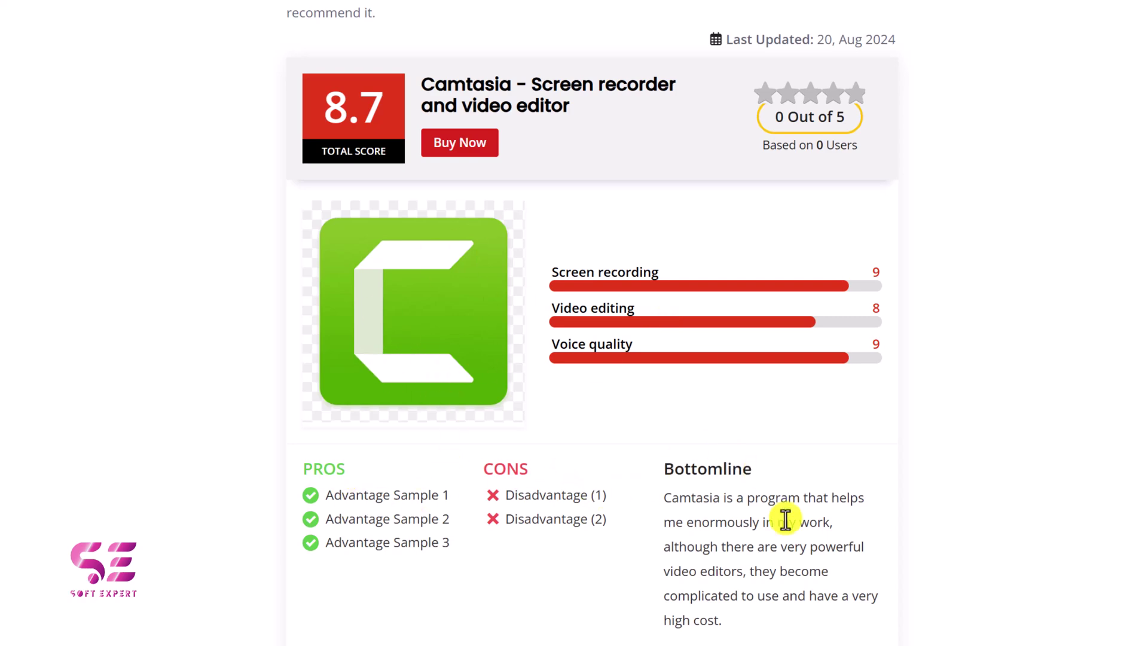
# Examine the rest of the embedded Camtasia review and browse the Editorial Rating and Editorial Cross Rating demos on the Pluginic site
pyautogui.scroll(-7, 743, 553)
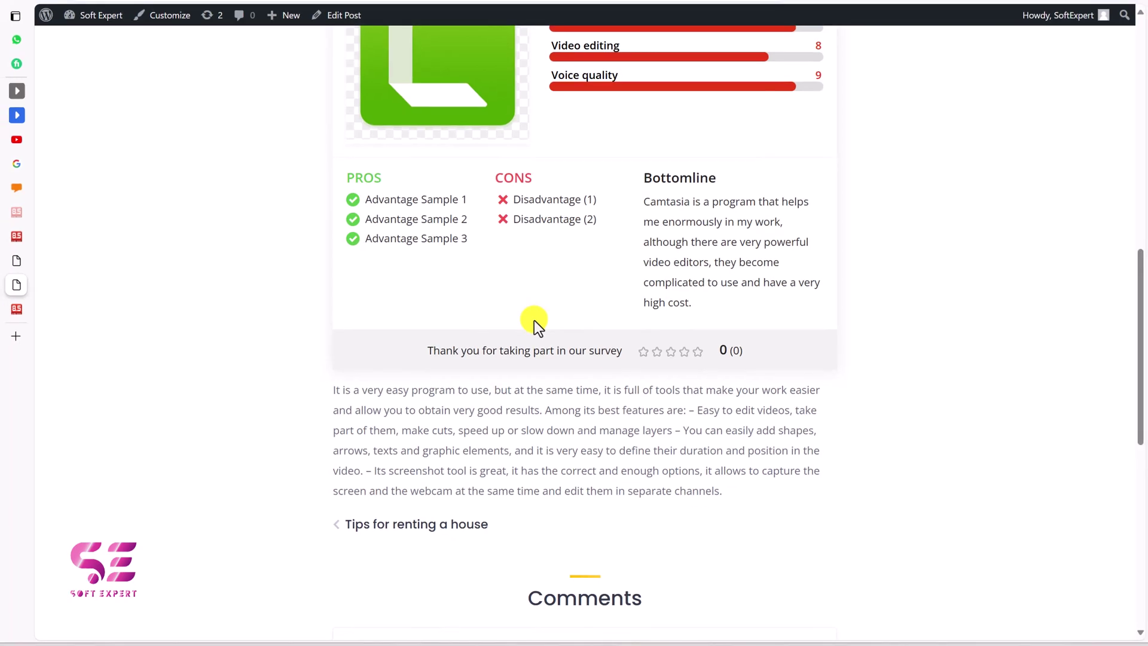
pyautogui.scroll(5, 534, 321)
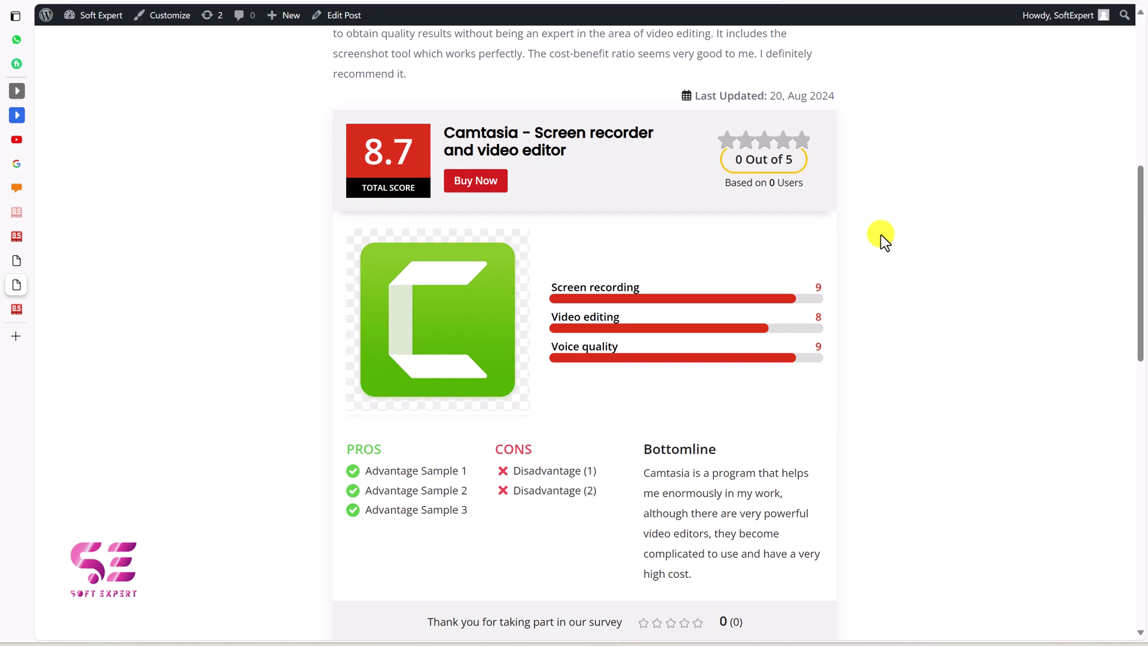
pyautogui.hotkey('ctrl', 'Tab')
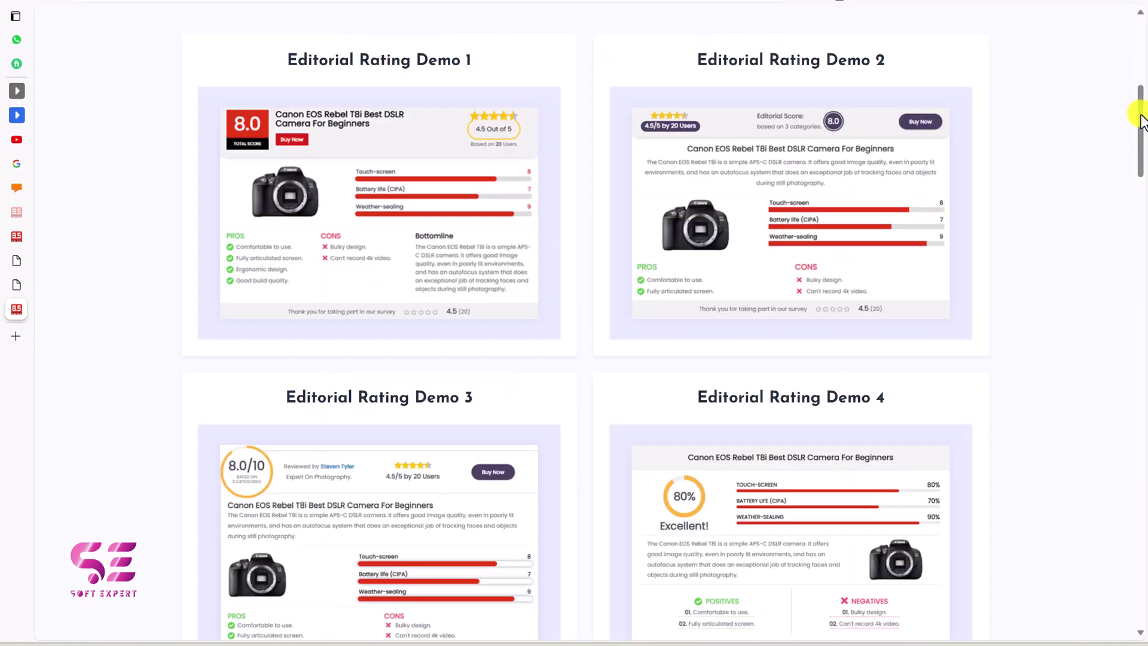
pyautogui.moveTo(1141, 117); pyautogui.dragTo(1142, 361)
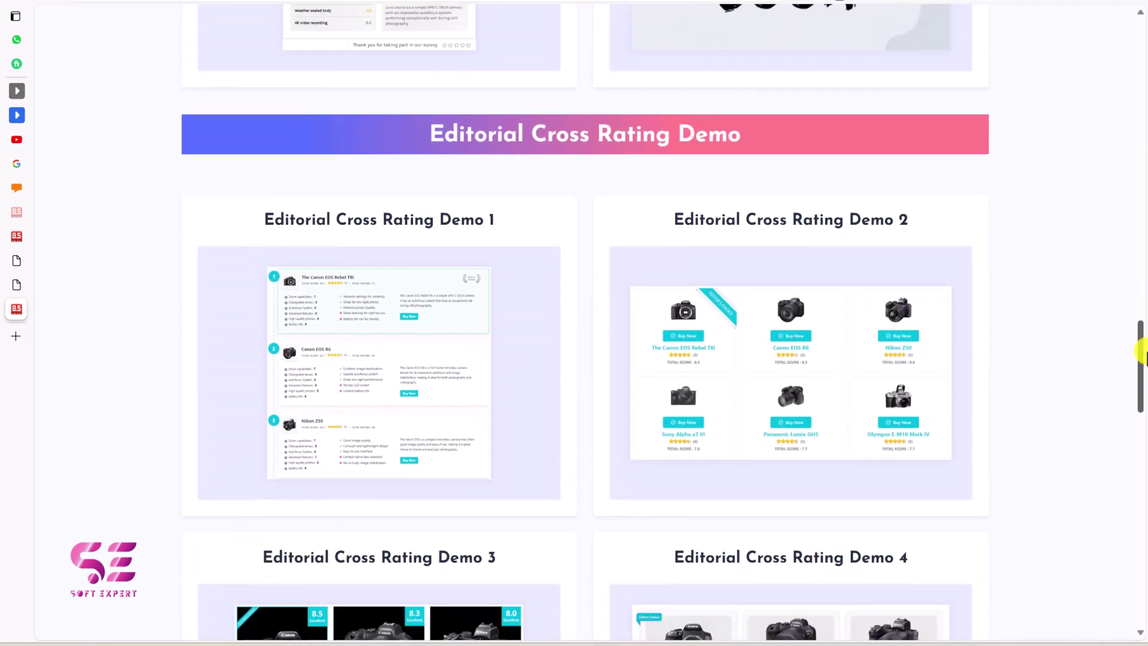
pyautogui.scroll(-2, 873, 302)
pyautogui.moveTo(422, 249)
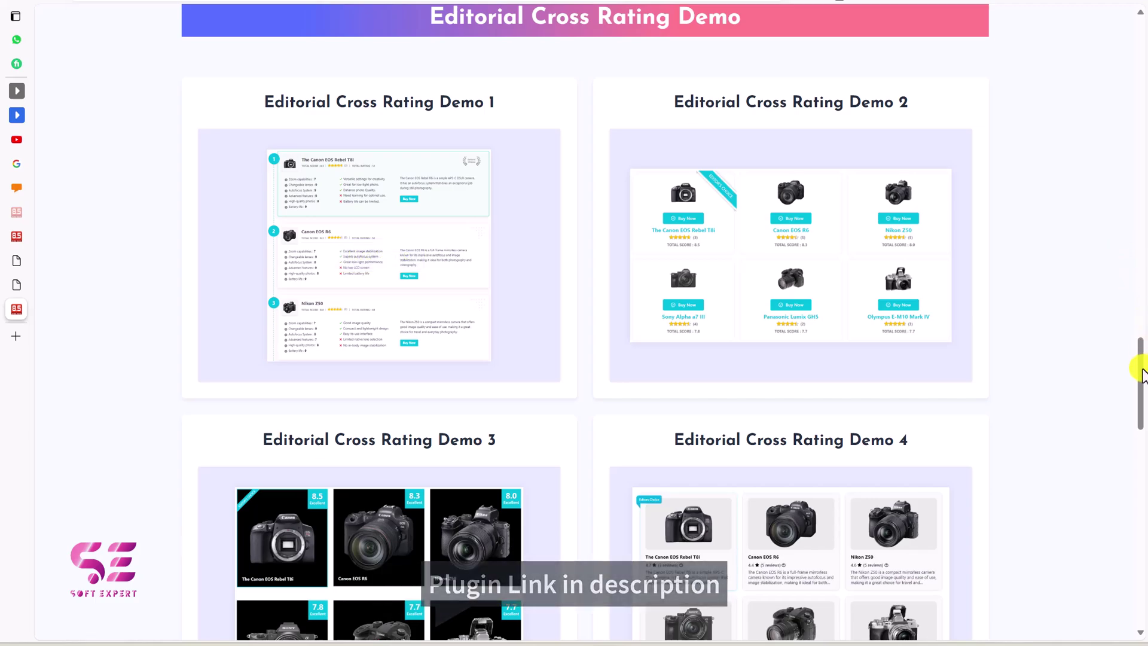
pyautogui.moveTo(1142, 381); pyautogui.dragTo(1141, 60)
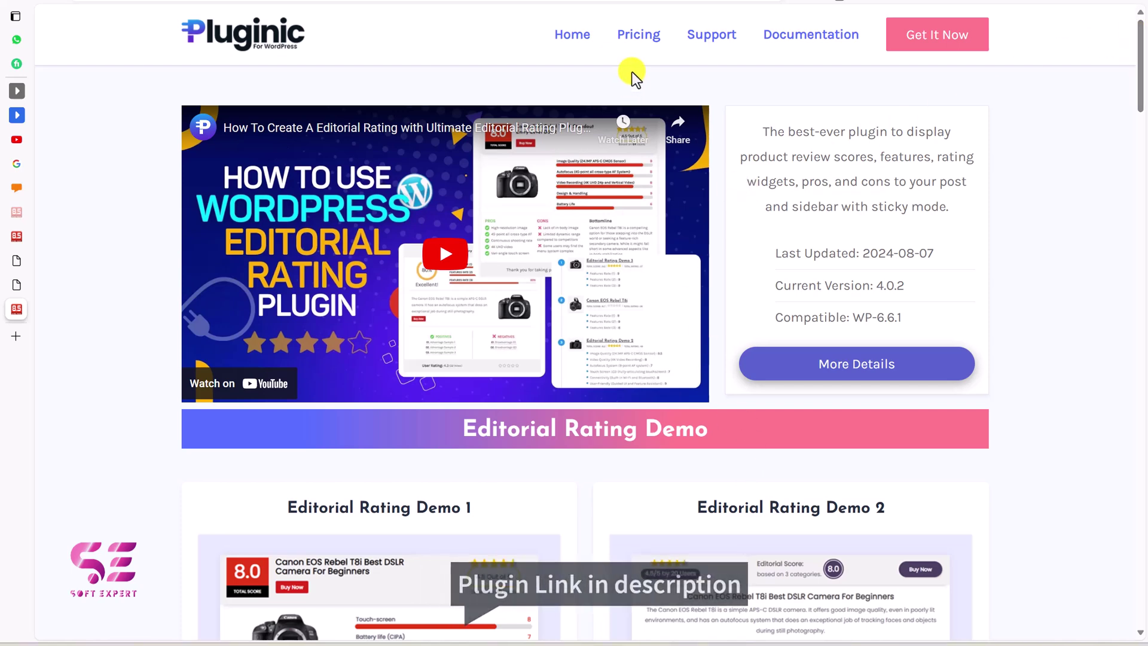
# Open the Editorial Rating pricing page and compare the yearly, lifetime and bundle plans
pyautogui.click(638, 37)
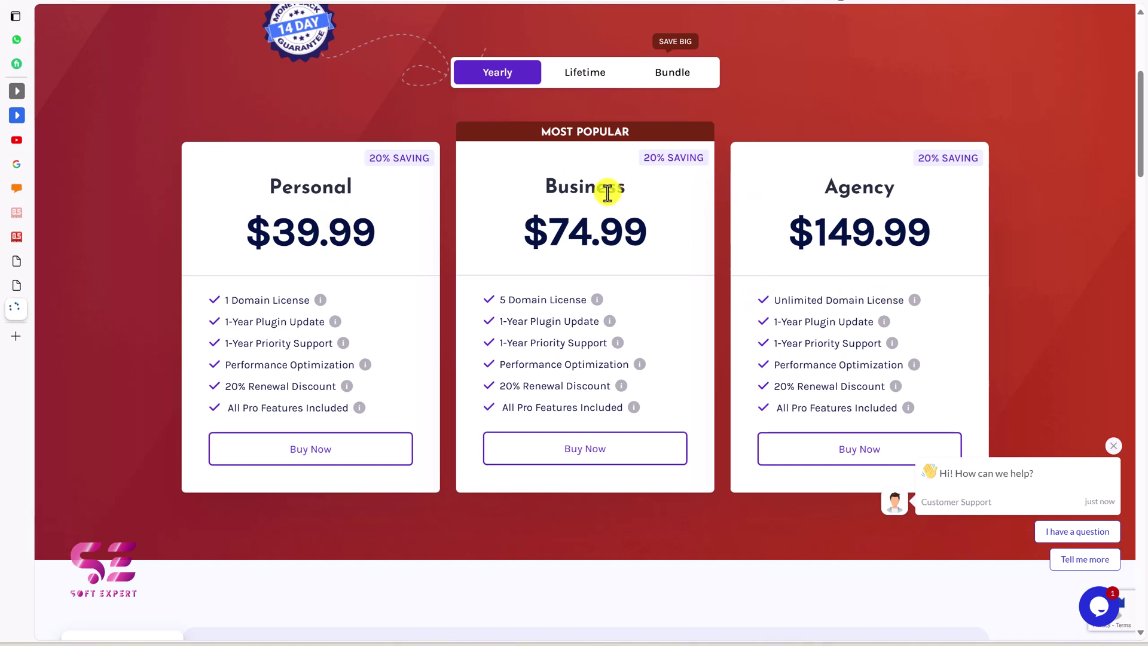
pyautogui.click(568, 83)
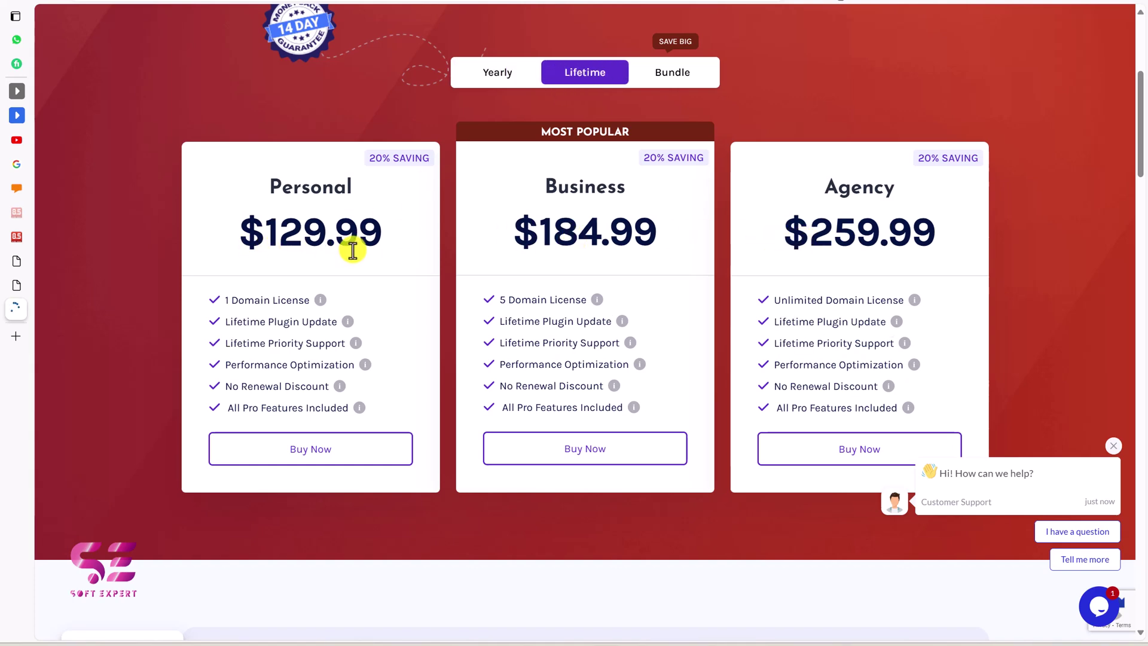
pyautogui.click(670, 76)
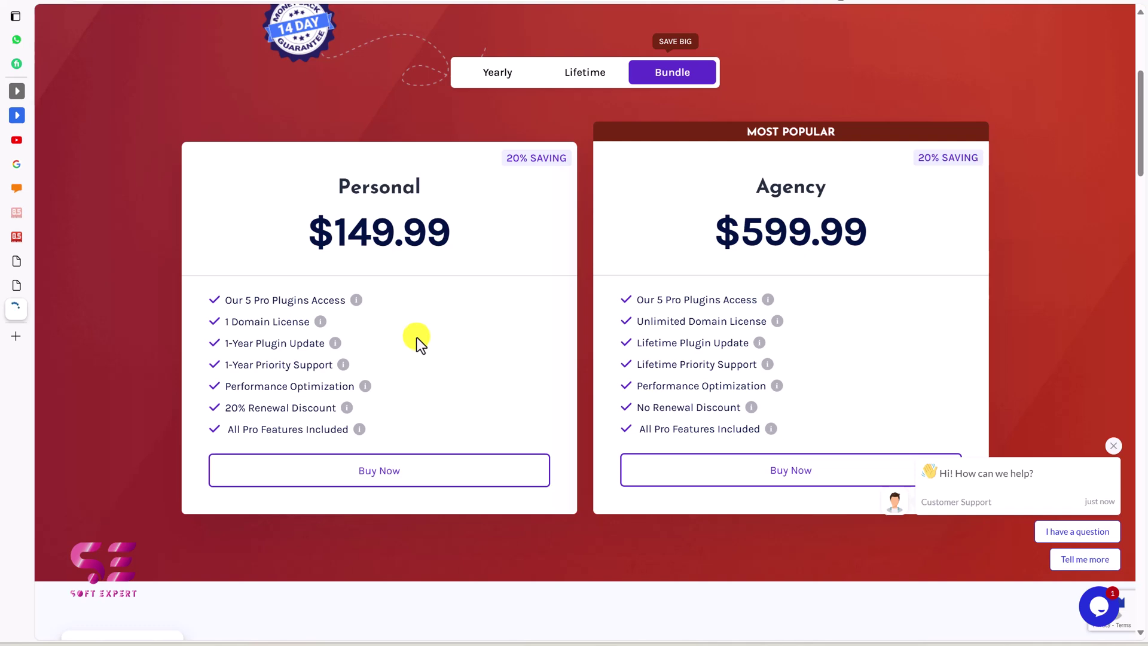
pyautogui.click(586, 73)
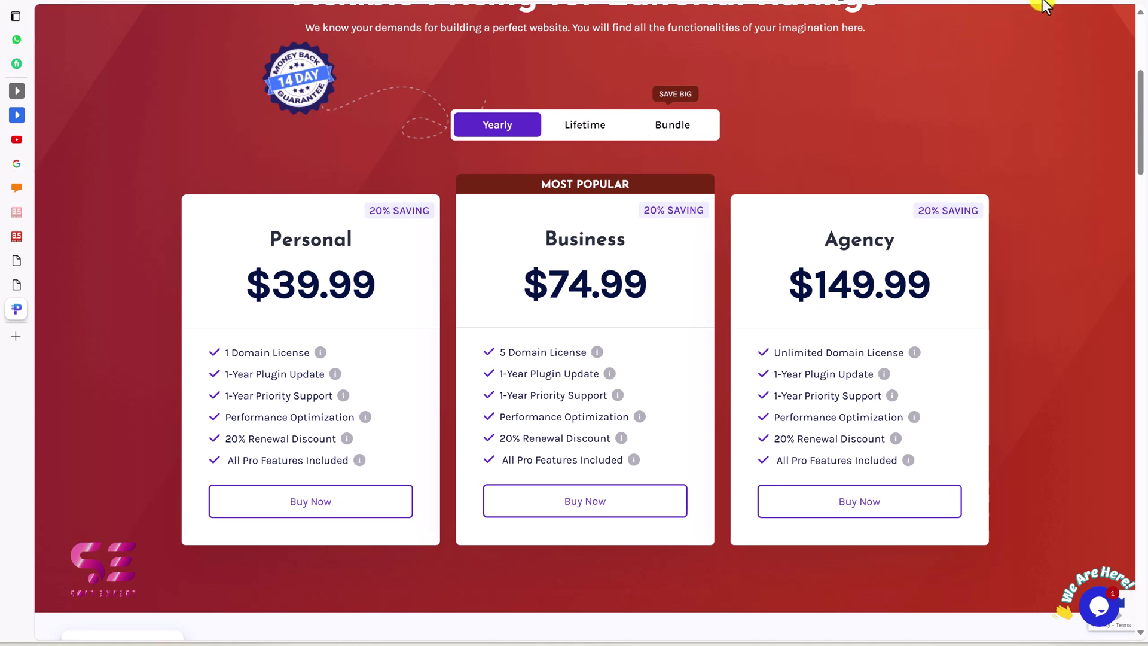
pyautogui.click(1043, 6)
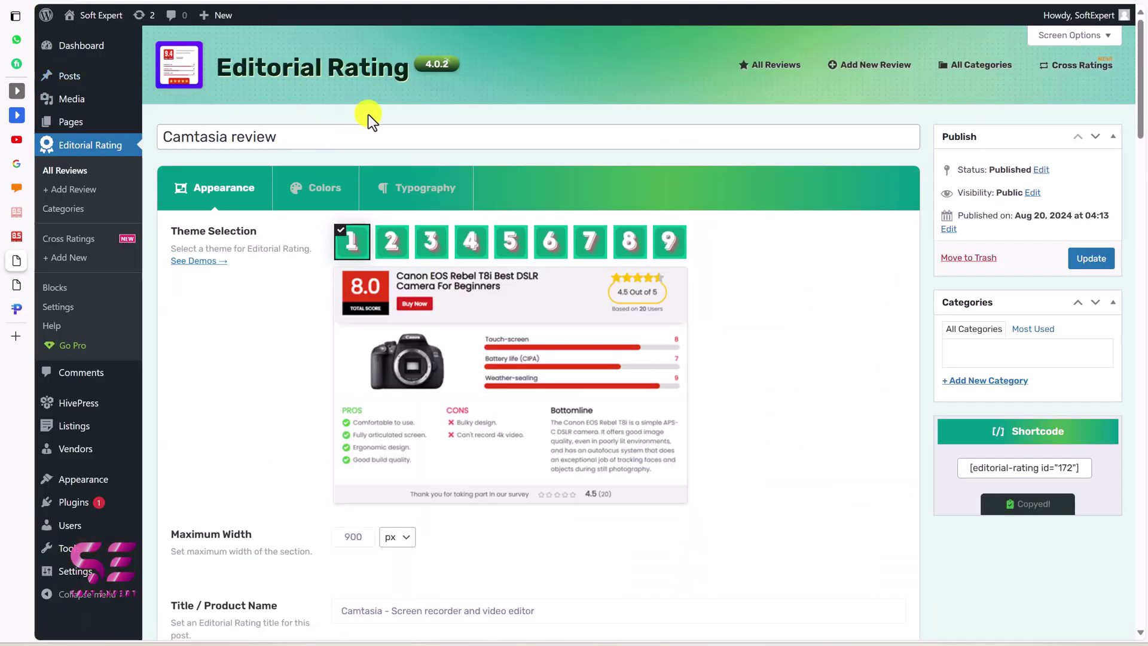
# Upload editorial-rating-pro-13.July.2024.zip as a new plugin in WordPress and install it
pyautogui.moveTo(72, 502)
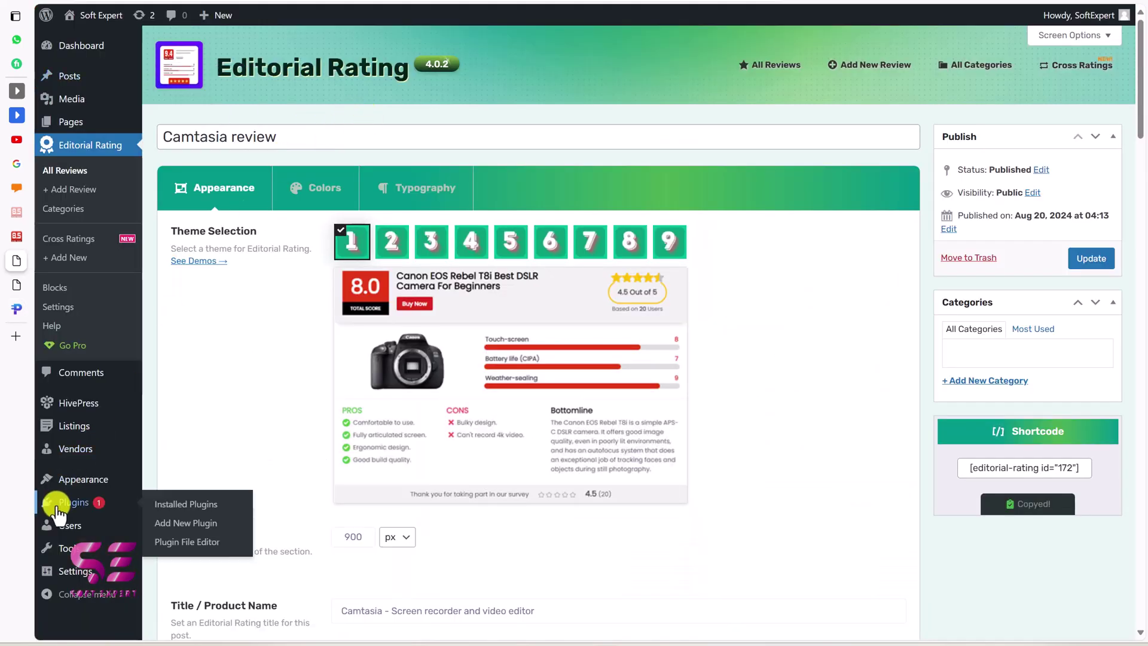
pyautogui.click(182, 524)
pyautogui.click(283, 52)
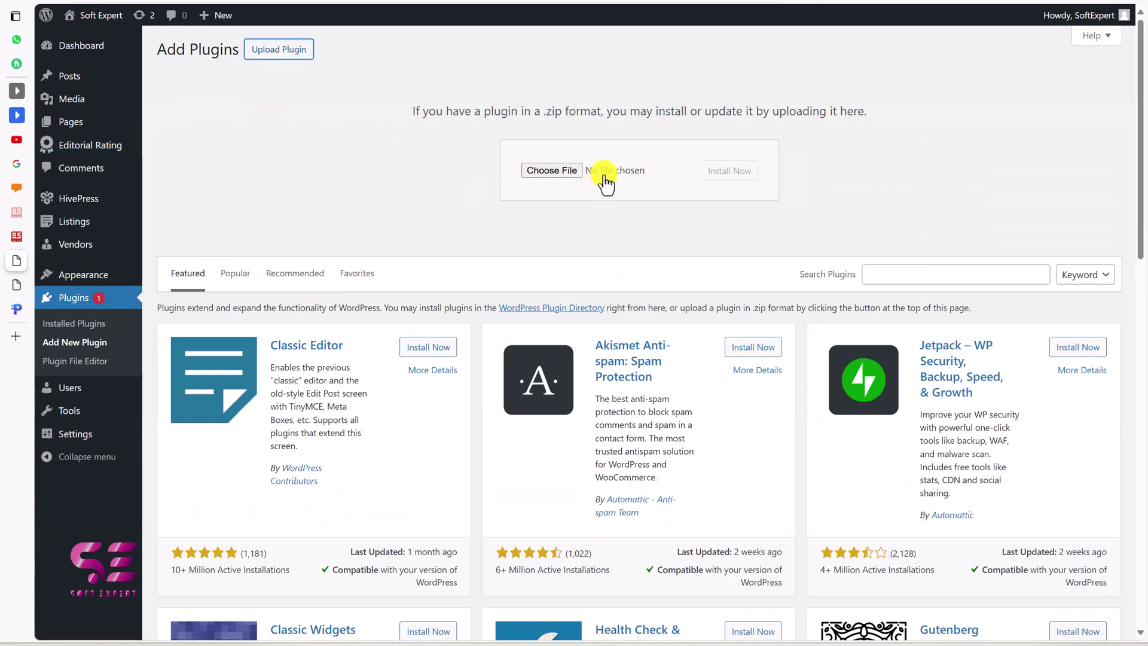
pyautogui.click(1038, 6)
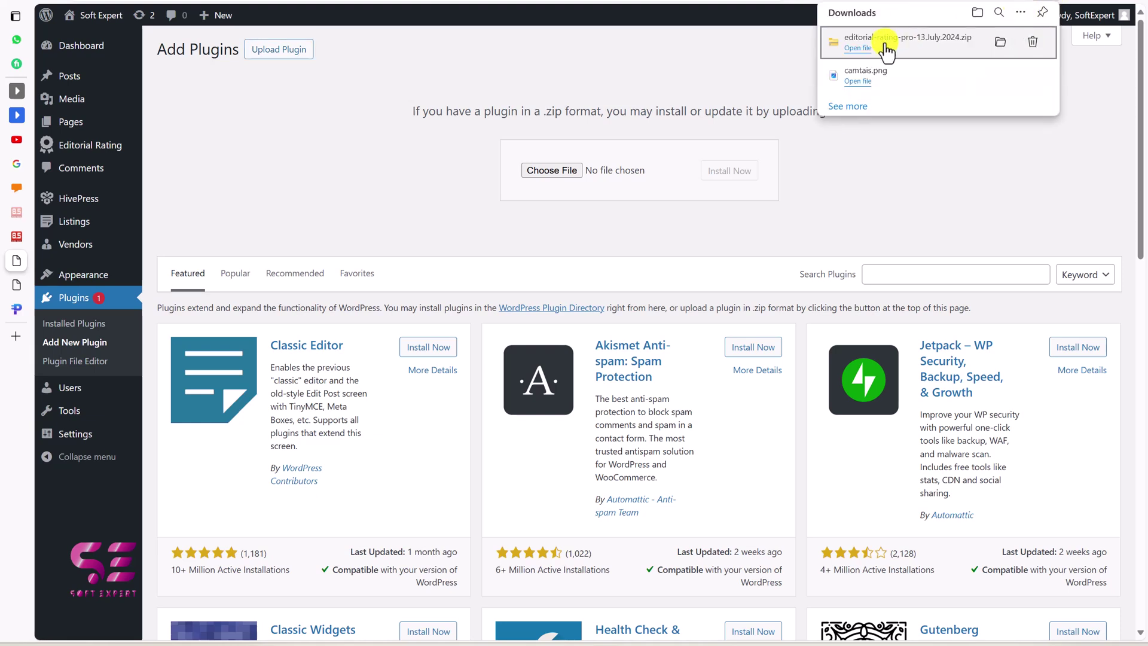
pyautogui.moveTo(867, 40); pyautogui.dragTo(569, 167)
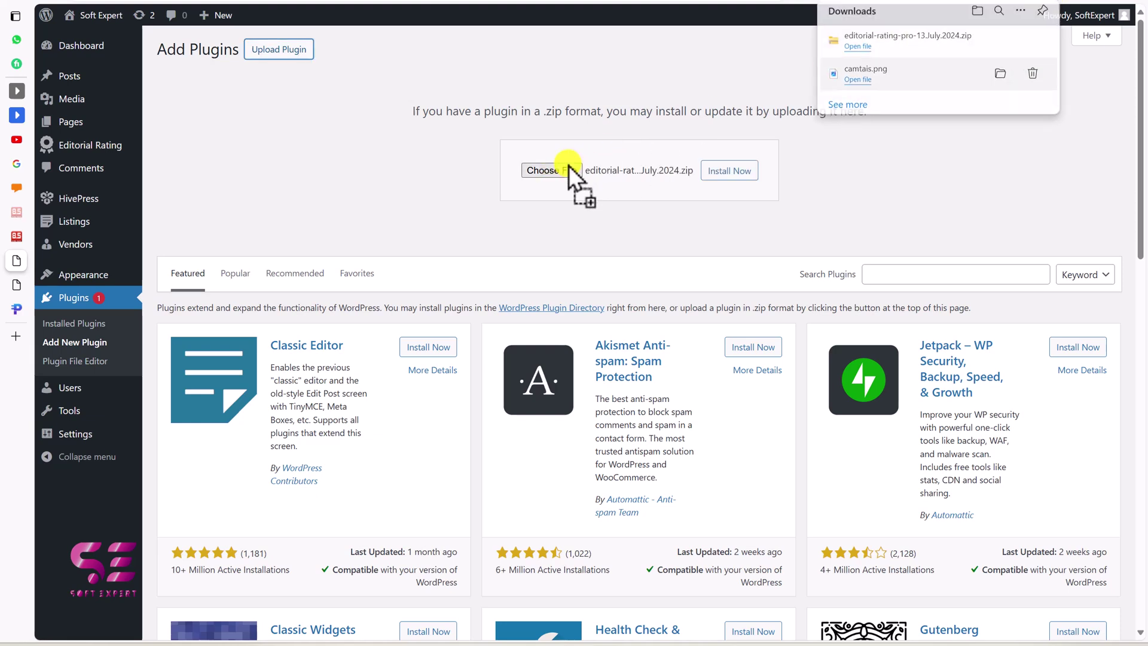
pyautogui.click(731, 175)
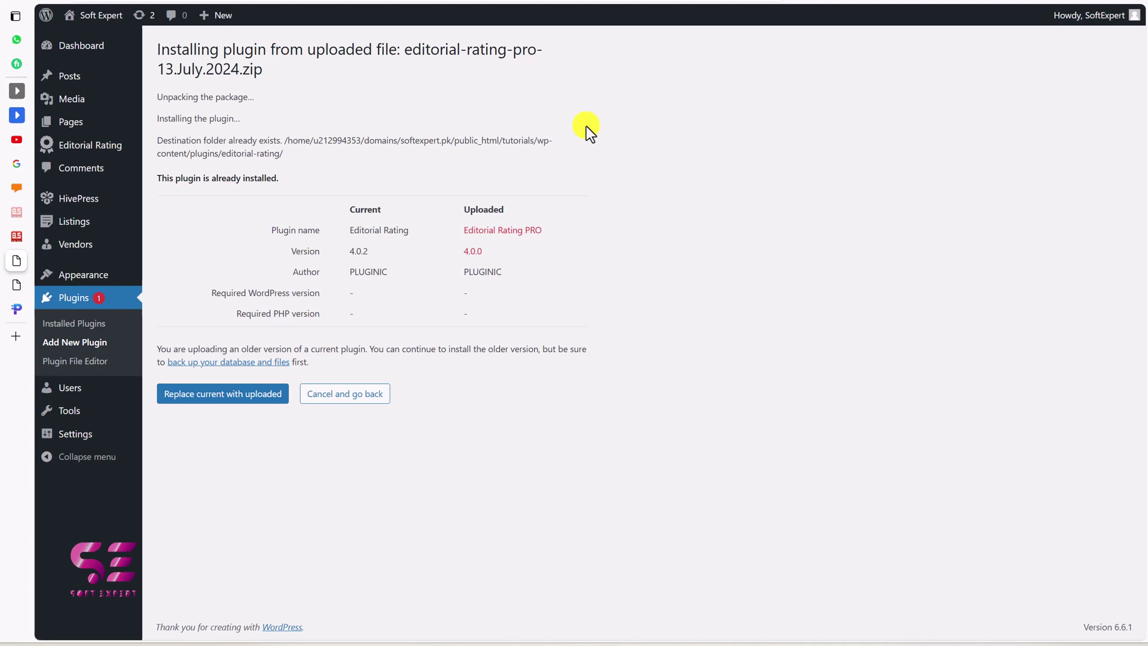
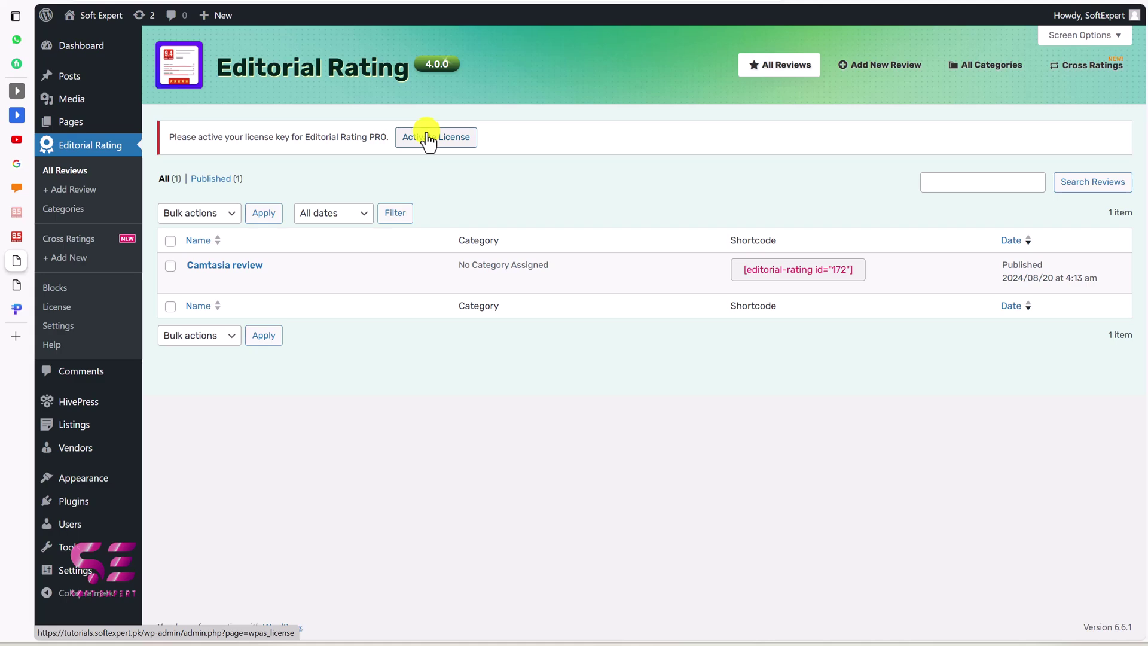
# Open the Editorial Rating PRO licensing page, paste the license code and activate the license
pyautogui.click(432, 143)
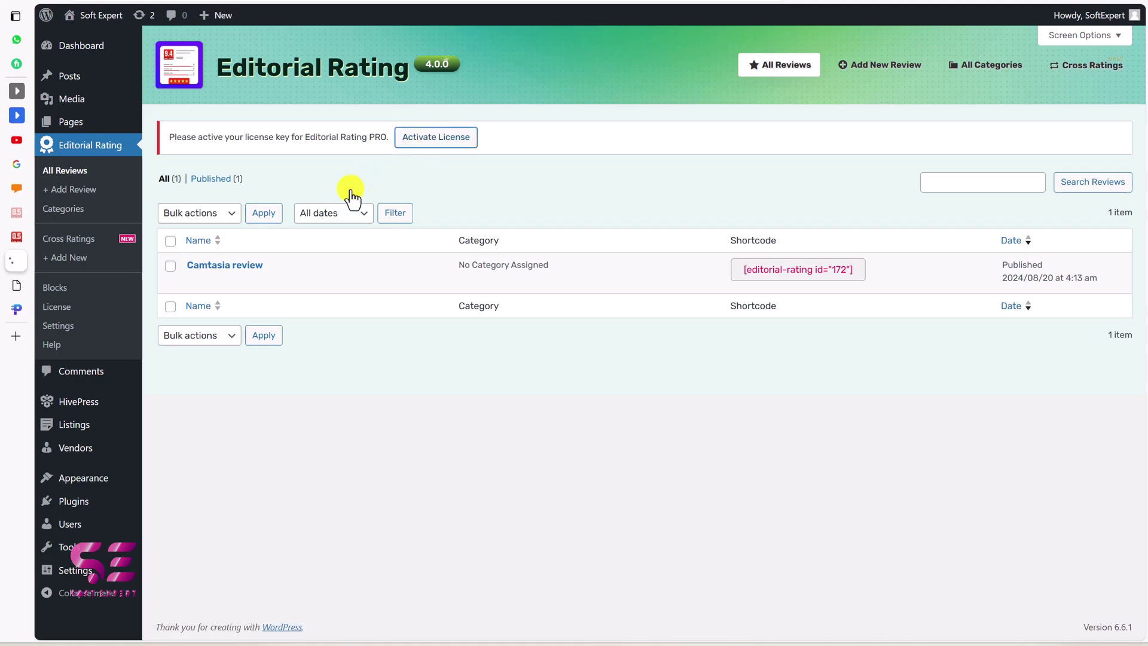
pyautogui.click(233, 271)
pyautogui.hotkey('ctrl', 'v')
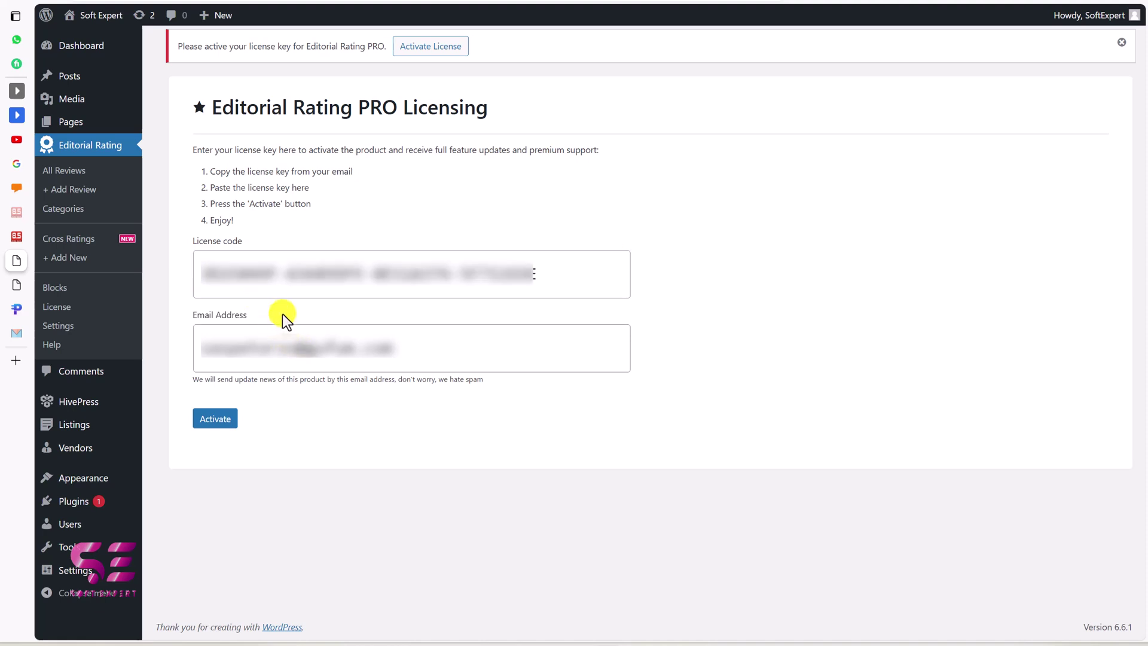
pyautogui.click(221, 422)
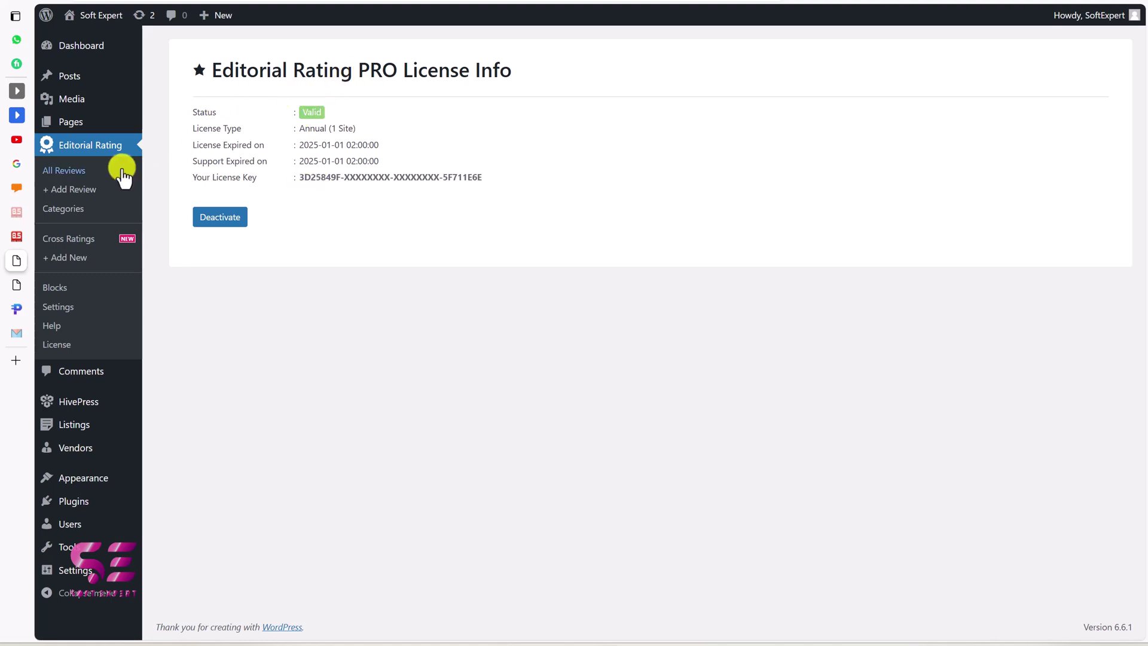
# Open the Camtasia review for editing and change its theme to number 4
pyautogui.click(90, 173)
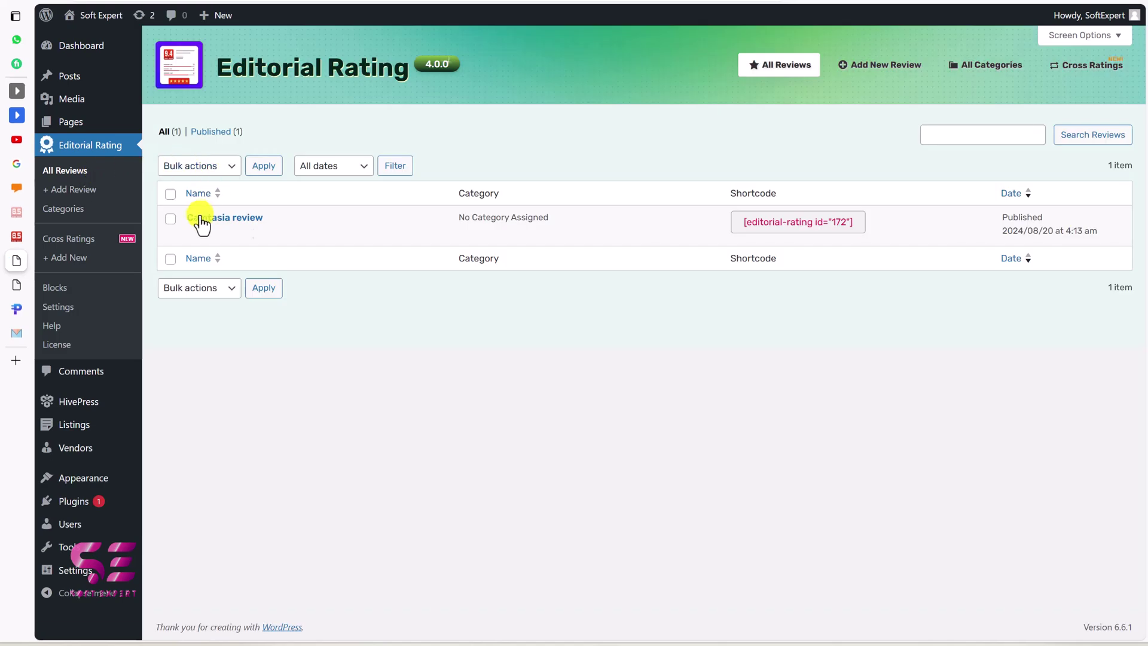
pyautogui.click(195, 234)
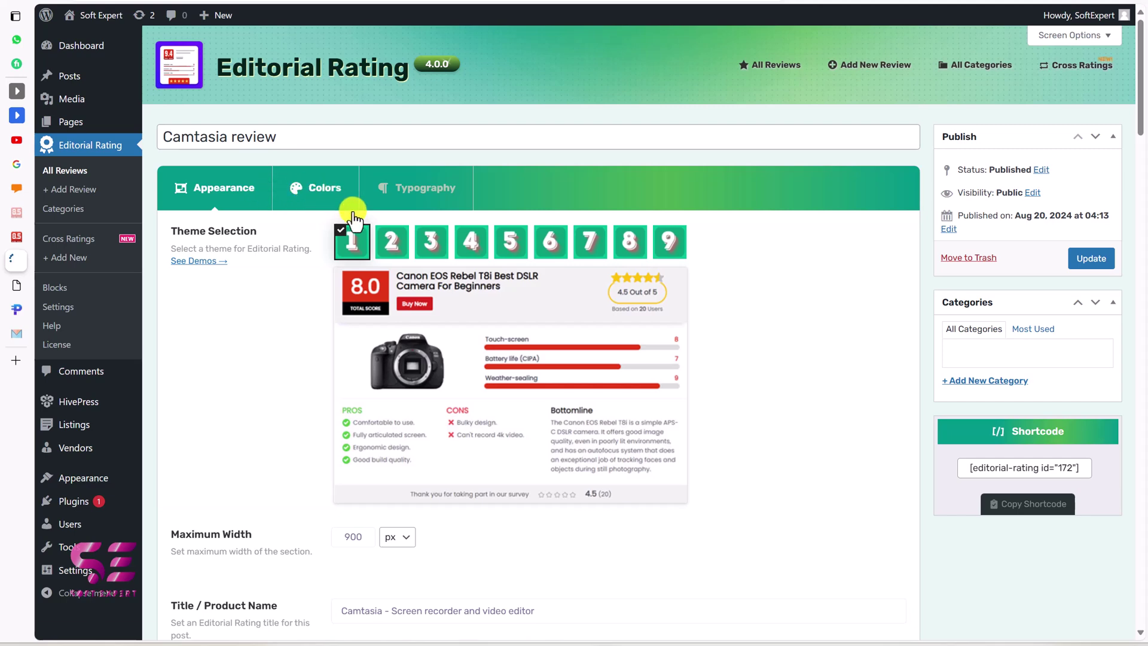
pyautogui.click(392, 241)
pyautogui.click(431, 241)
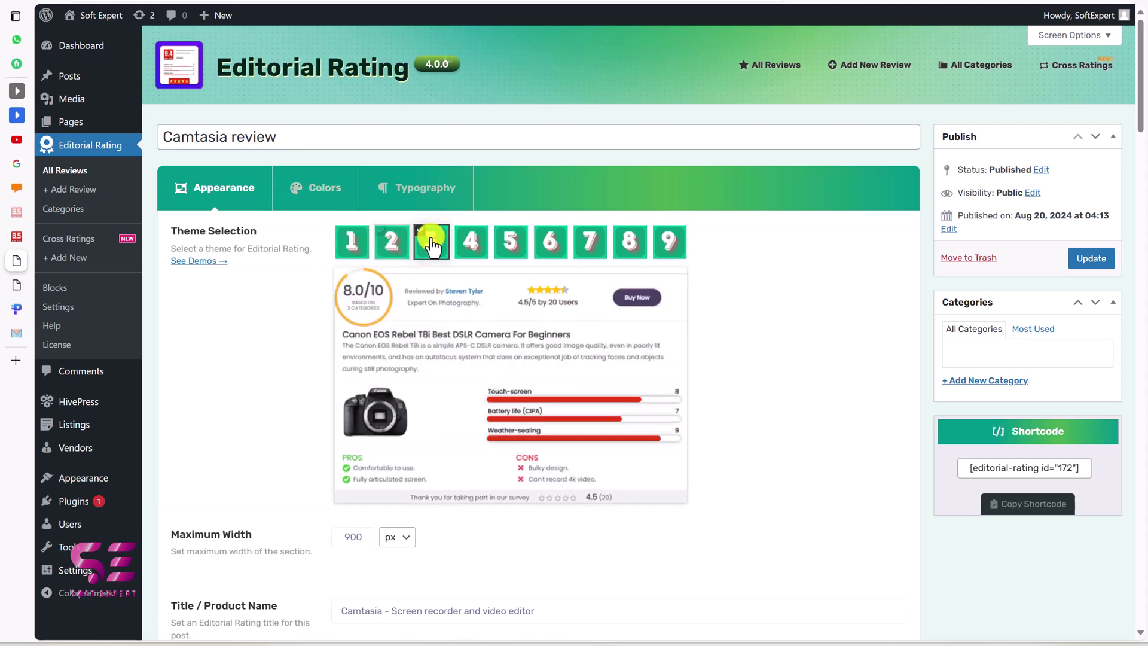
pyautogui.click(472, 242)
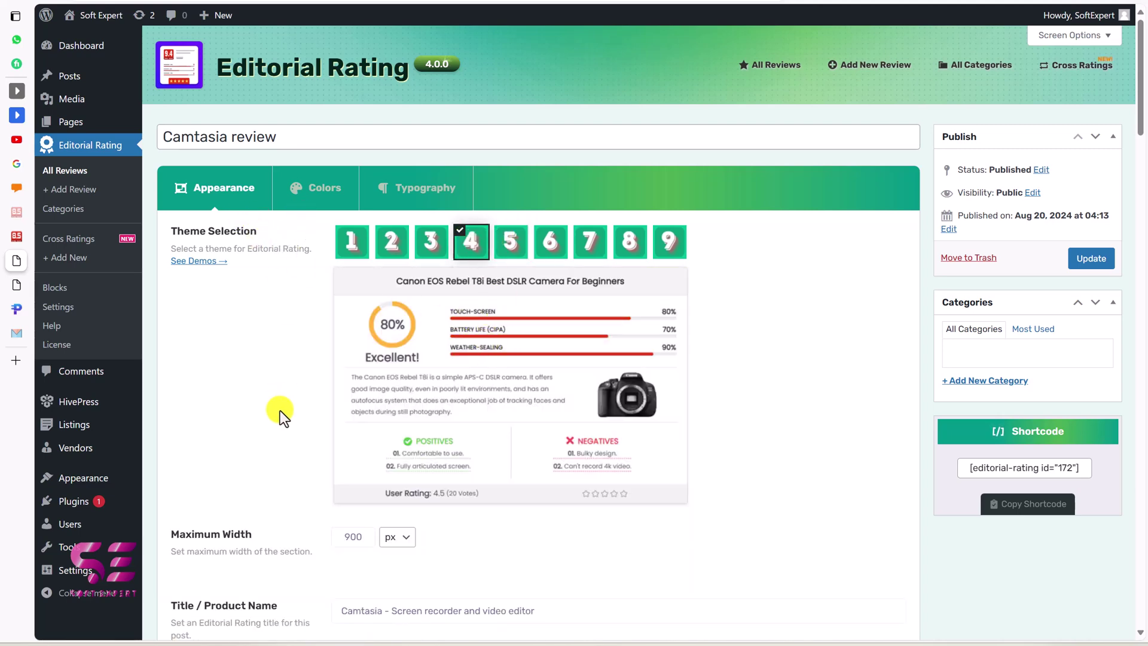
# Examine the review's product link and user rating options and its color settings, from header background to user rating colors
pyautogui.scroll(-20, 280, 411)
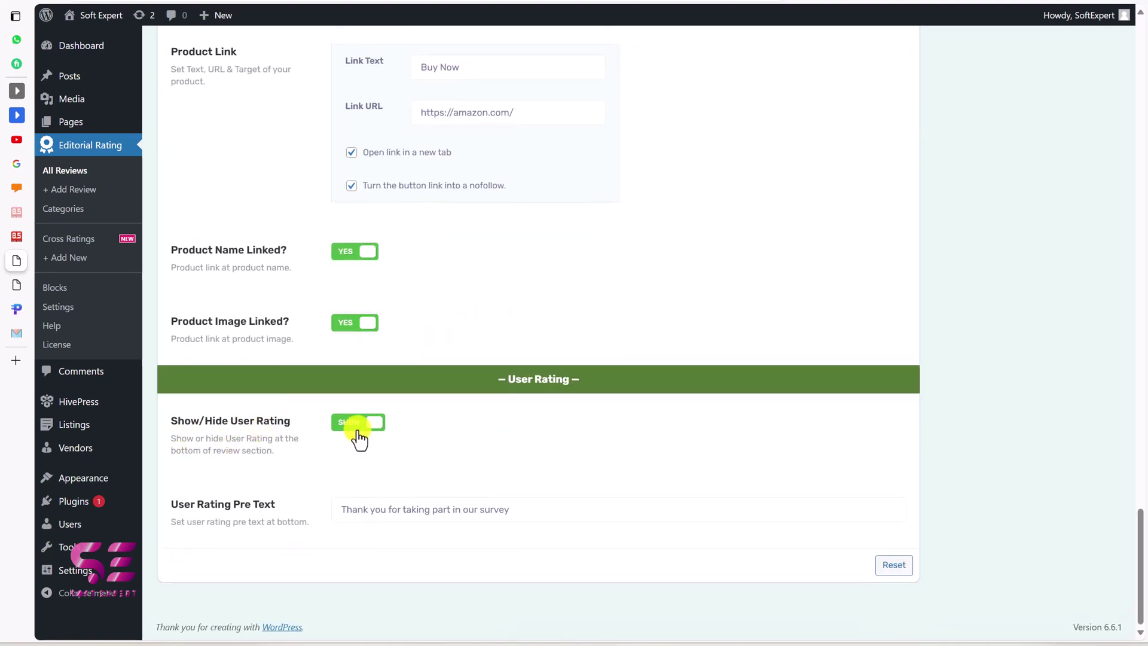
pyautogui.moveTo(336, 510); pyautogui.dragTo(494, 510)
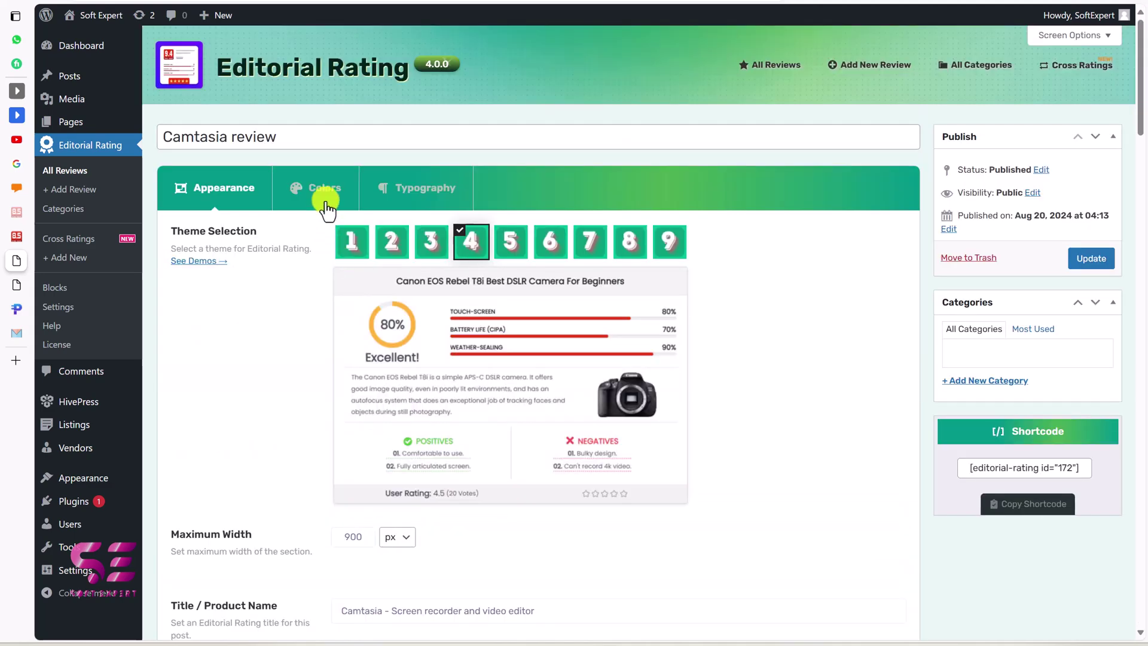
pyautogui.click(328, 192)
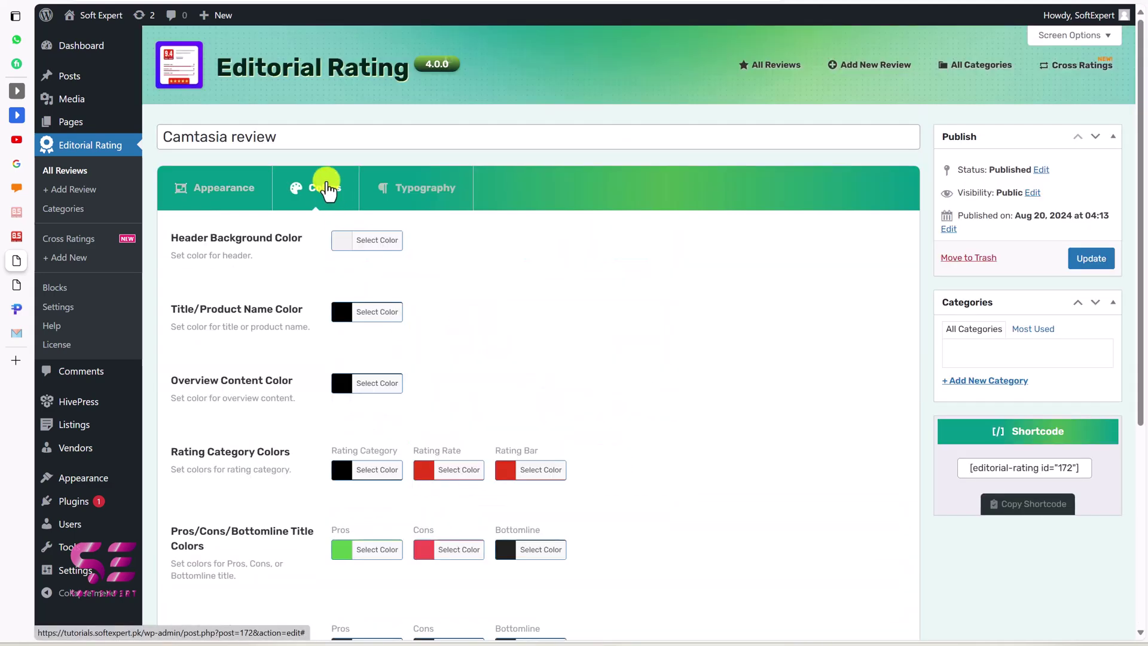
pyautogui.scroll(-1, 385, 285)
pyautogui.scroll(-1, 385, 284)
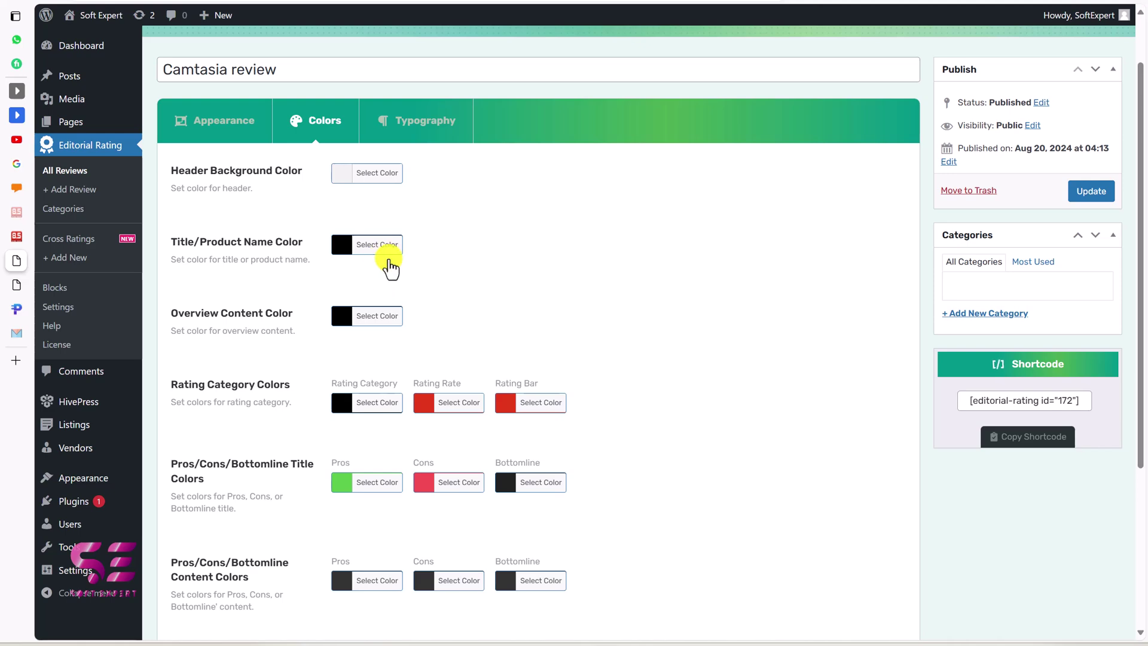
pyautogui.scroll(-3, 328, 293)
pyautogui.scroll(-2, 408, 248)
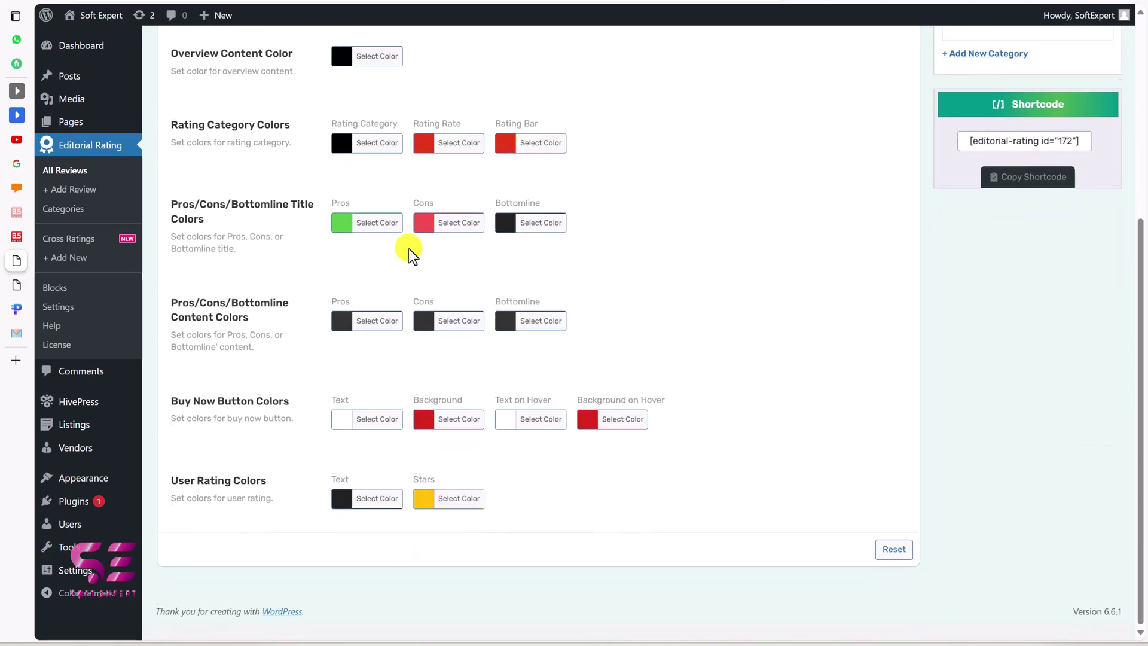
pyautogui.scroll(6, 408, 248)
# Examine the review's typography settings, from the heading and body font families to the Buy Now button typography
pyautogui.click(421, 198)
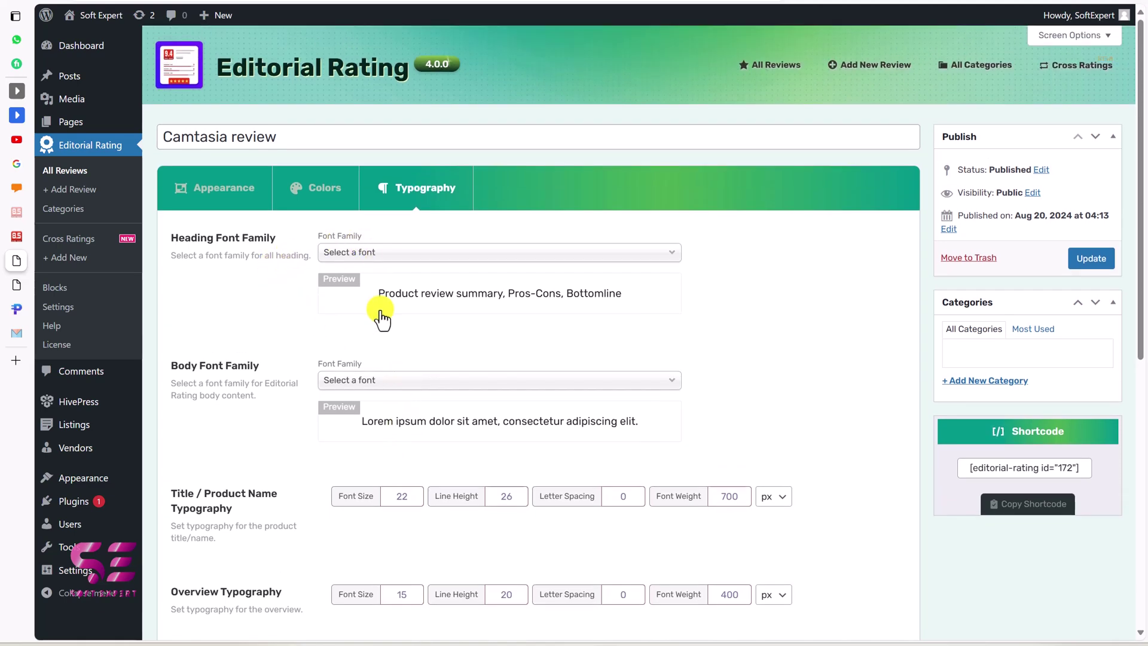
pyautogui.scroll(-1, 389, 364)
pyautogui.scroll(-5, 482, 377)
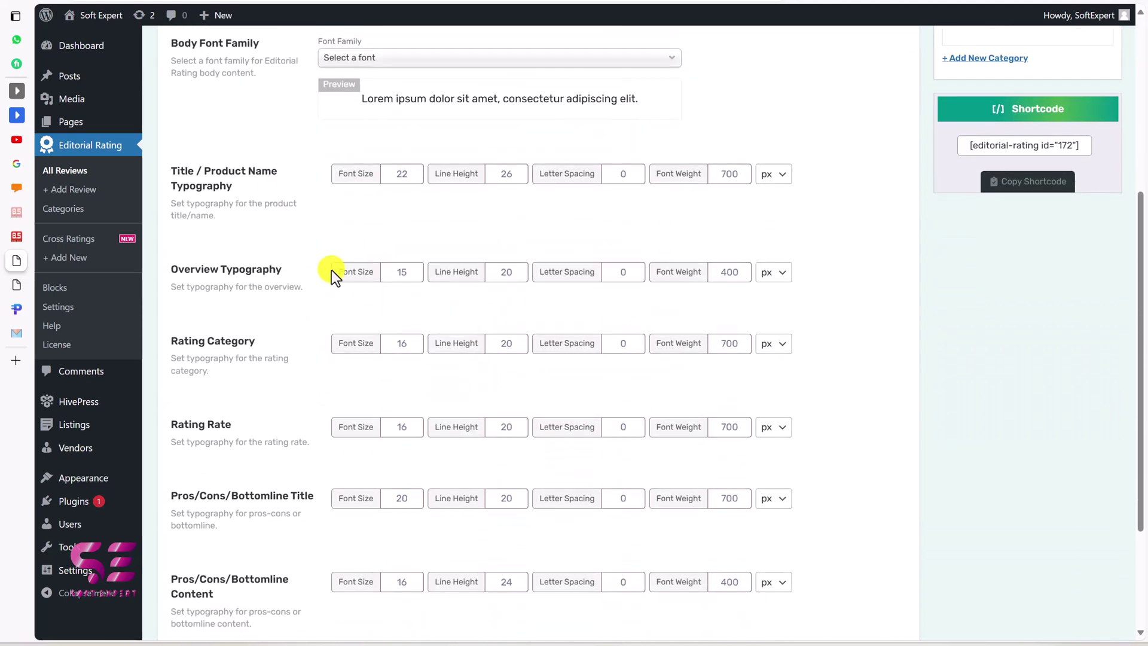
pyautogui.scroll(-2, 436, 233)
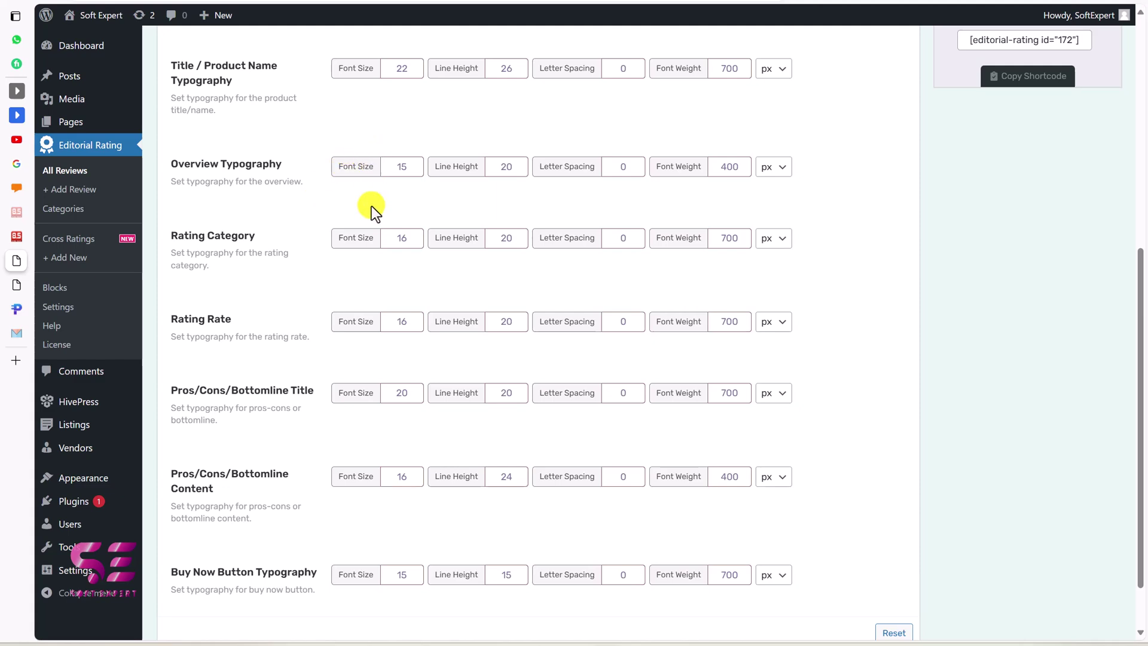
pyautogui.scroll(7, 420, 281)
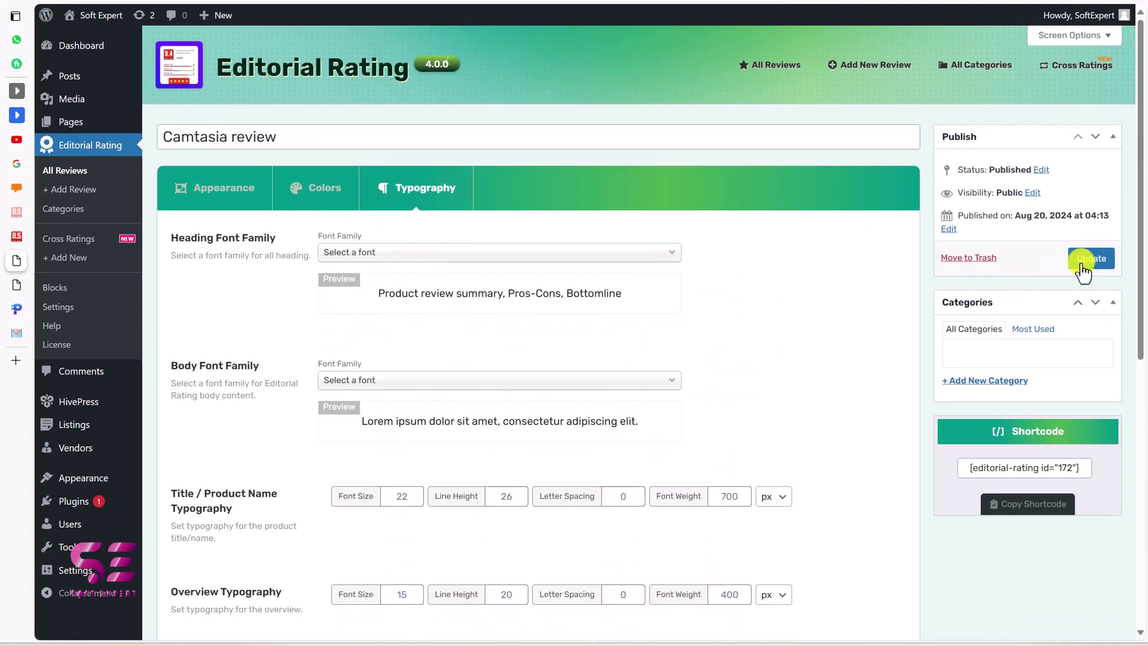
# Save the Camtasia review and reload its published post to check the new theme
pyautogui.click(1085, 263)
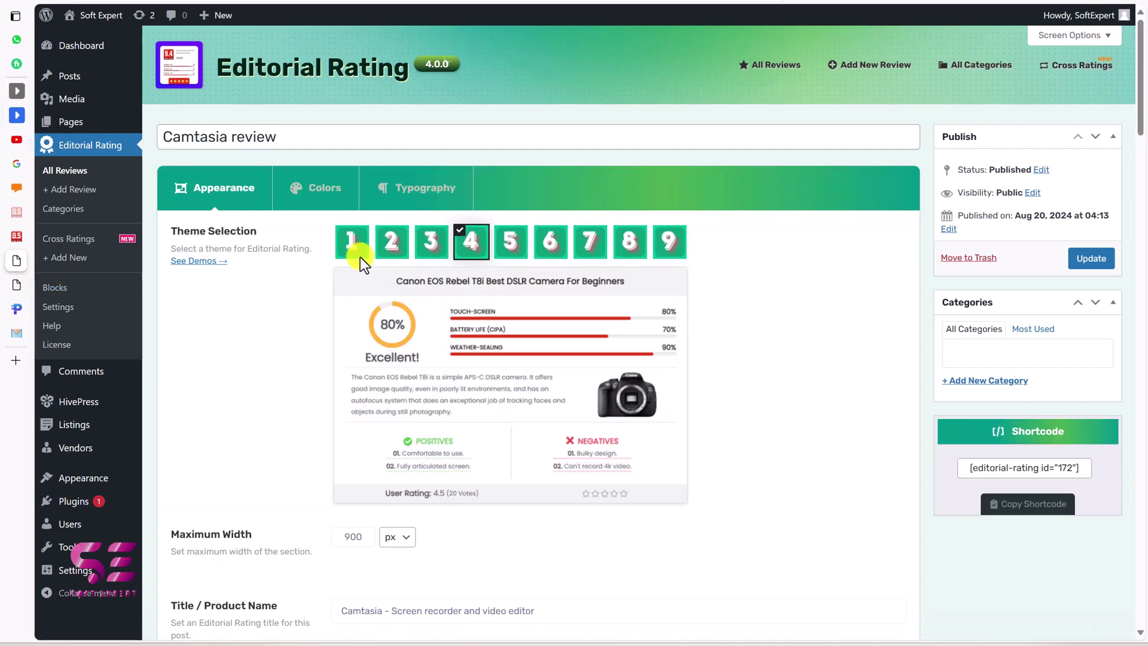
pyautogui.click(18, 283)
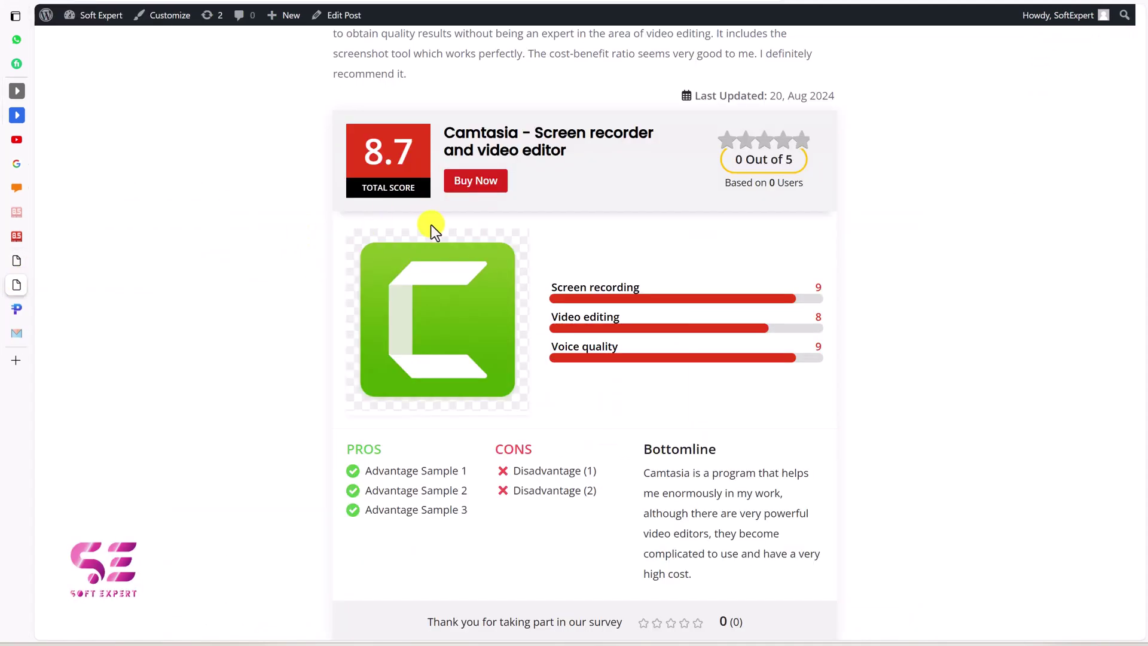
pyautogui.press('F5')
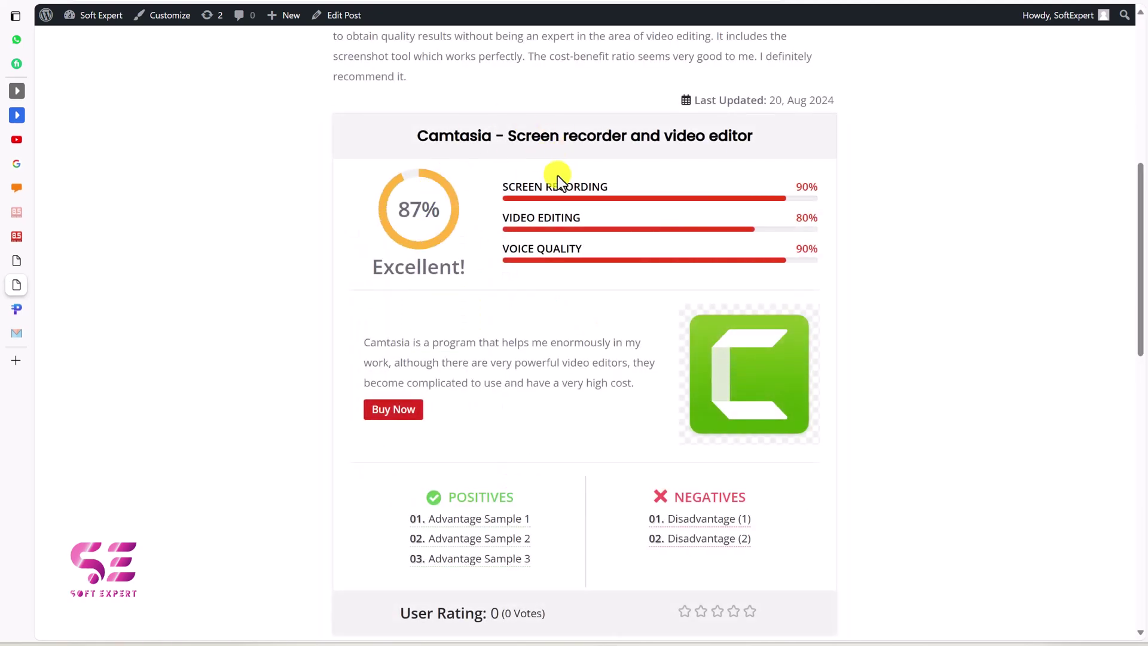
pyautogui.scroll(-6, 567, 192)
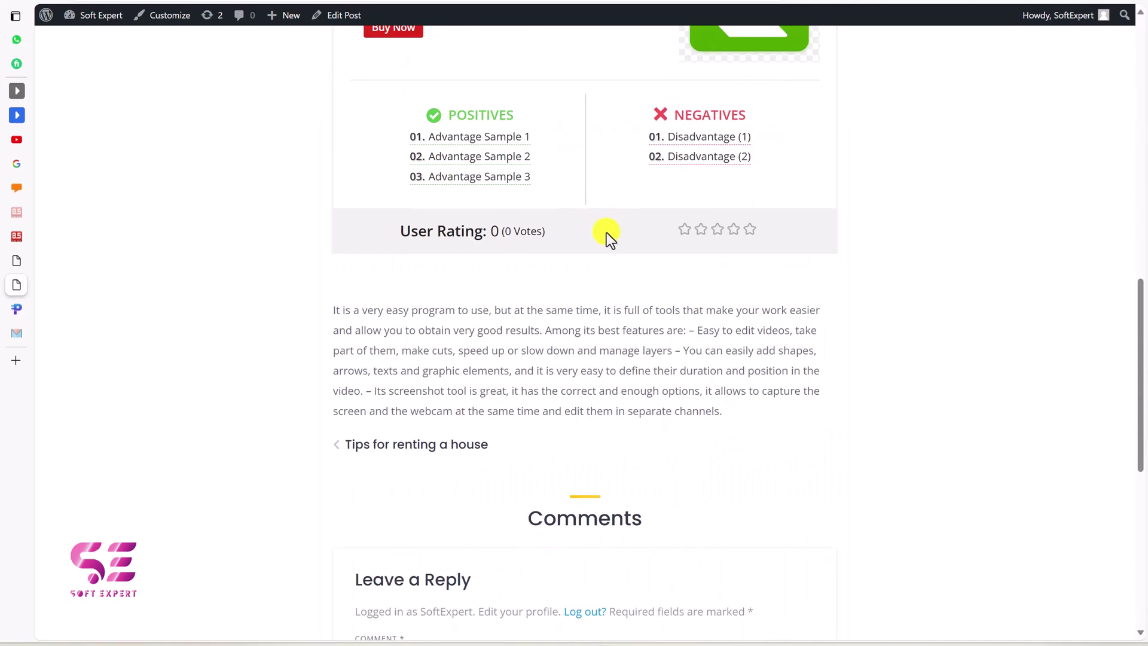
# Give the Camtasia review a four-star user rating on the published post and check the rating bar
pyautogui.moveTo(434, 240); pyautogui.dragTo(640, 239)
pyautogui.click(622, 234)
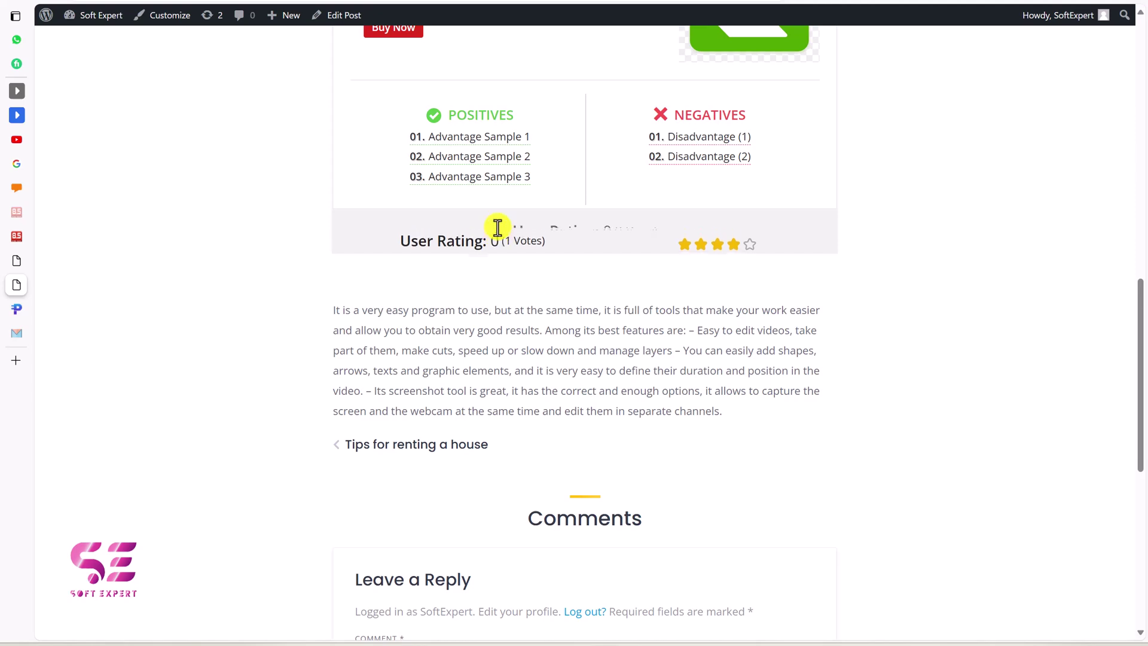
pyautogui.scroll(5, 648, 236)
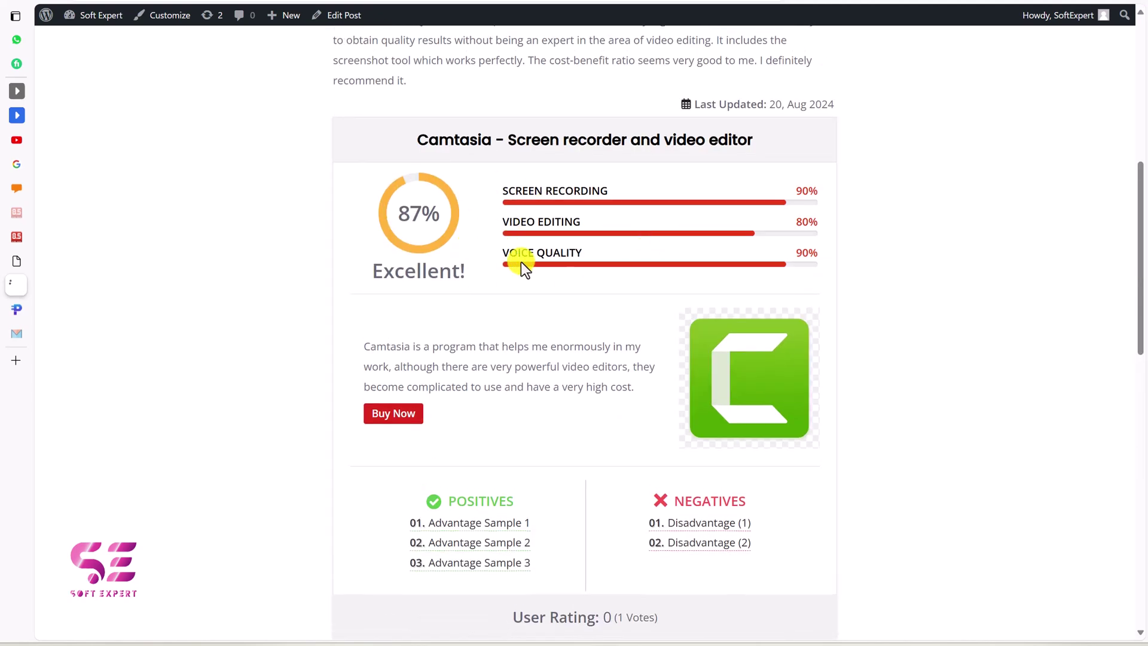
pyautogui.scroll(-1, 594, 596)
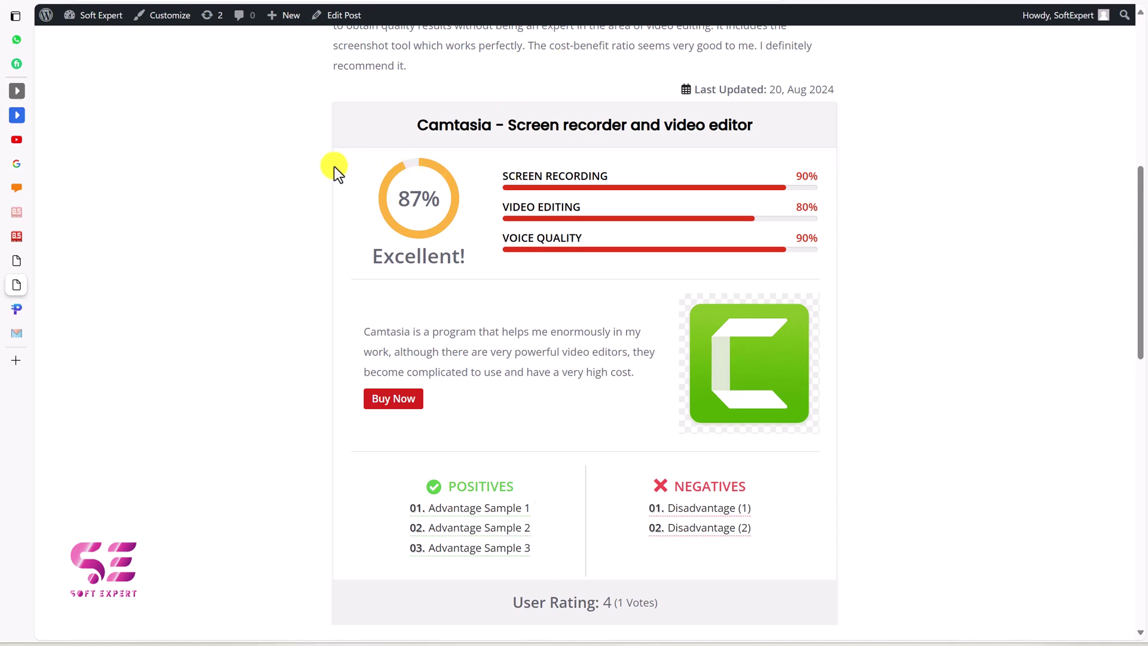
# Return to the Camtasia review editor and add a new review category named Software
pyautogui.hotkey('ctrl', 'shift', 'Tab')
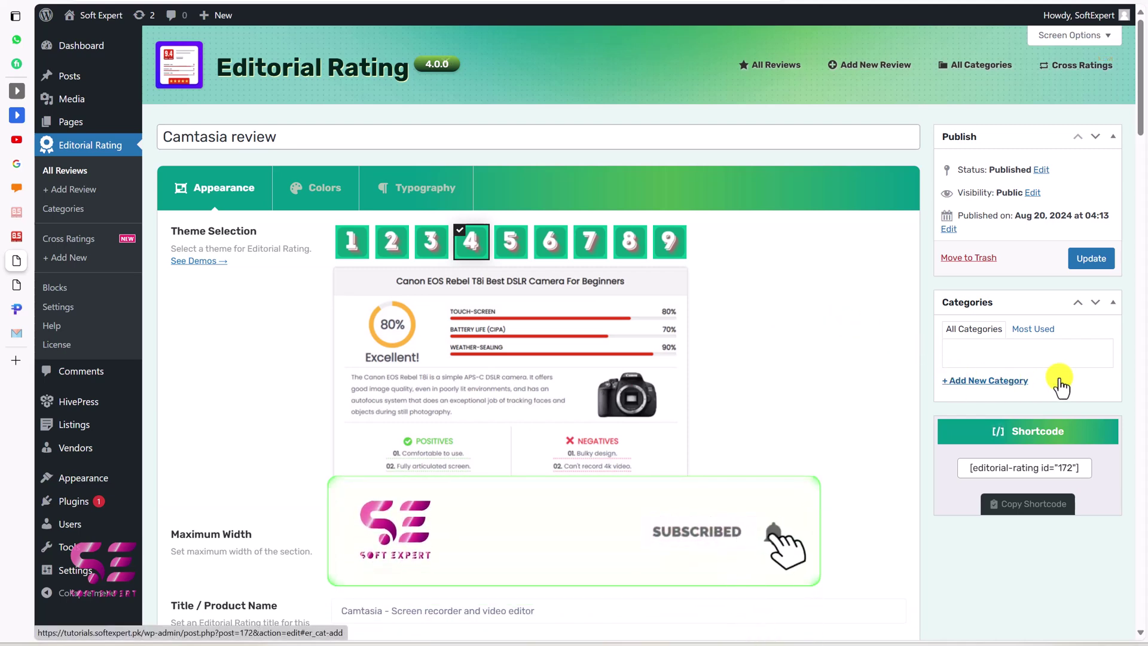
pyautogui.click(975, 380)
pyautogui.click(971, 412)
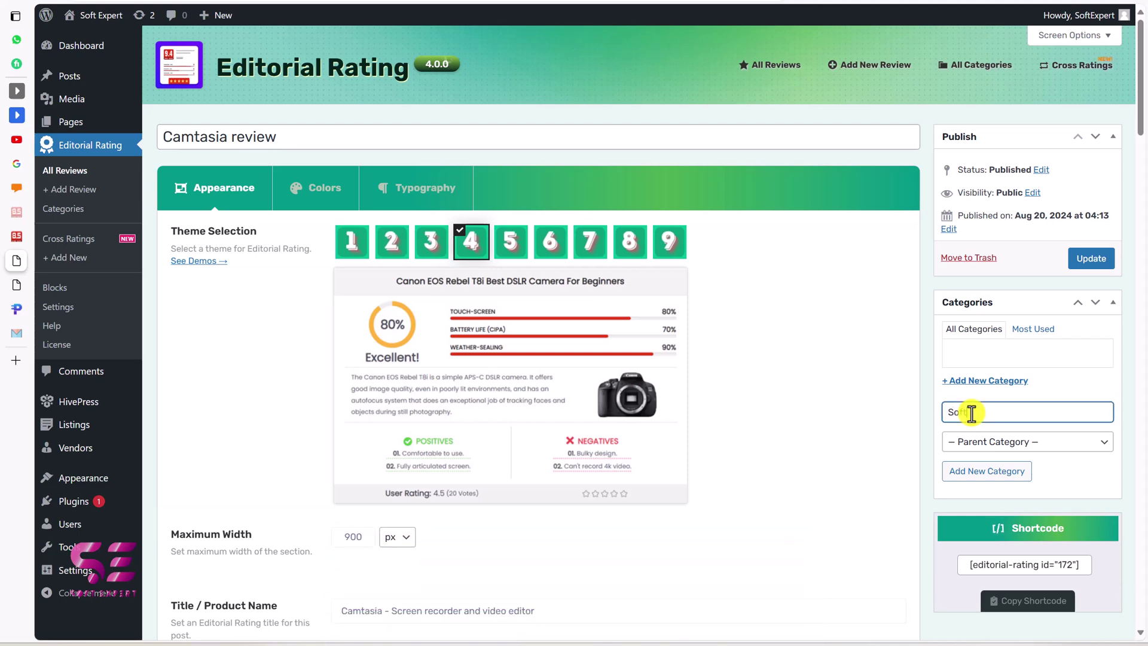
pyautogui.click(974, 475)
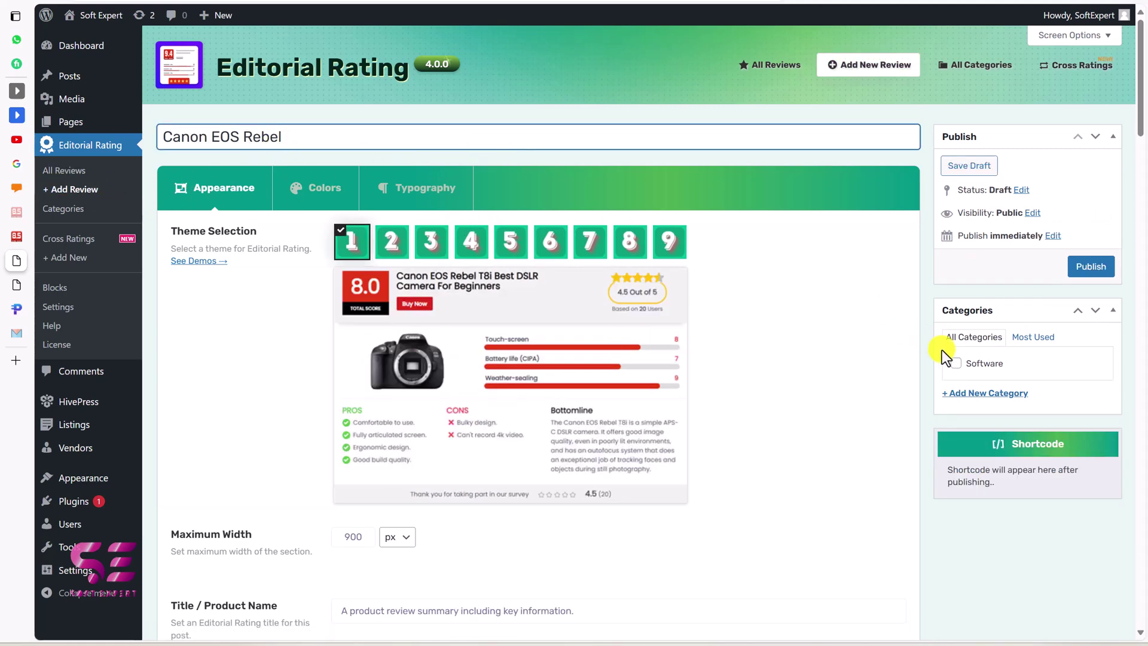
# Assign the Canon EOS Rebel review to the Software category and publish it
pyautogui.click(957, 364)
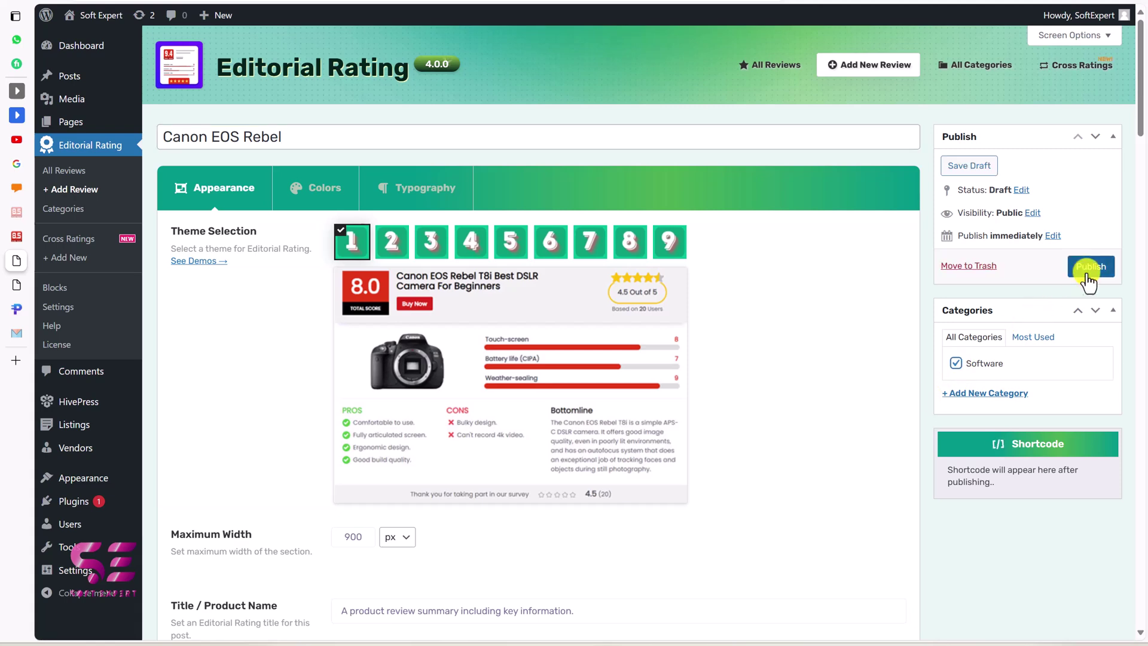
pyautogui.click(1088, 270)
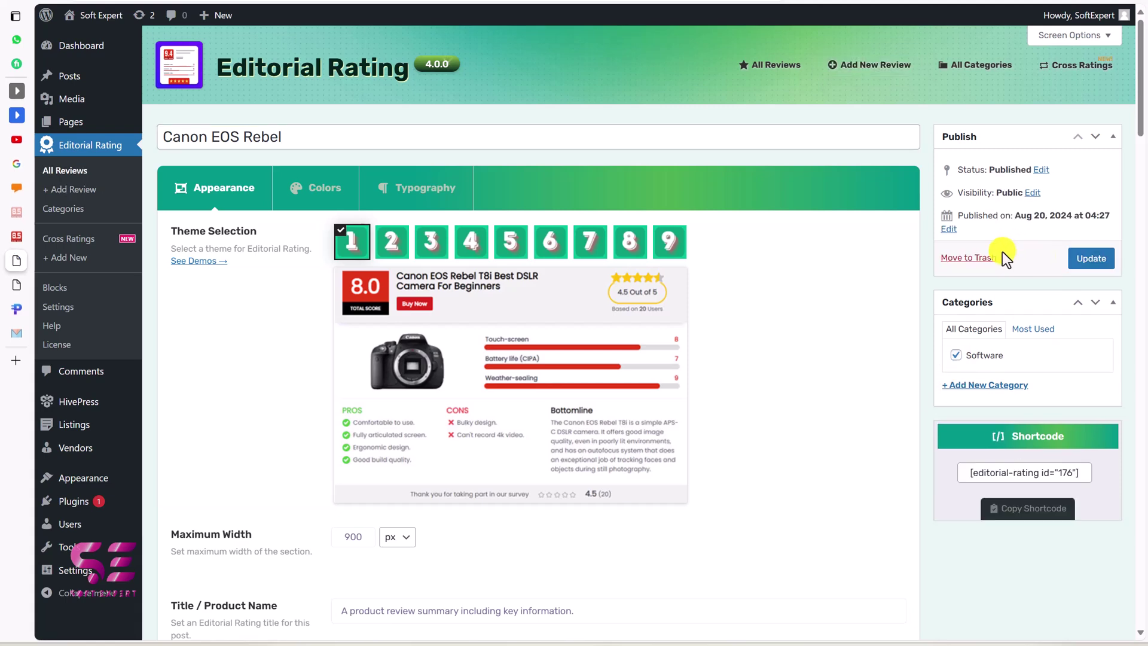
# Create a new cross rating titled "Cross rating" and set its rating category to Software
pyautogui.click(69, 240)
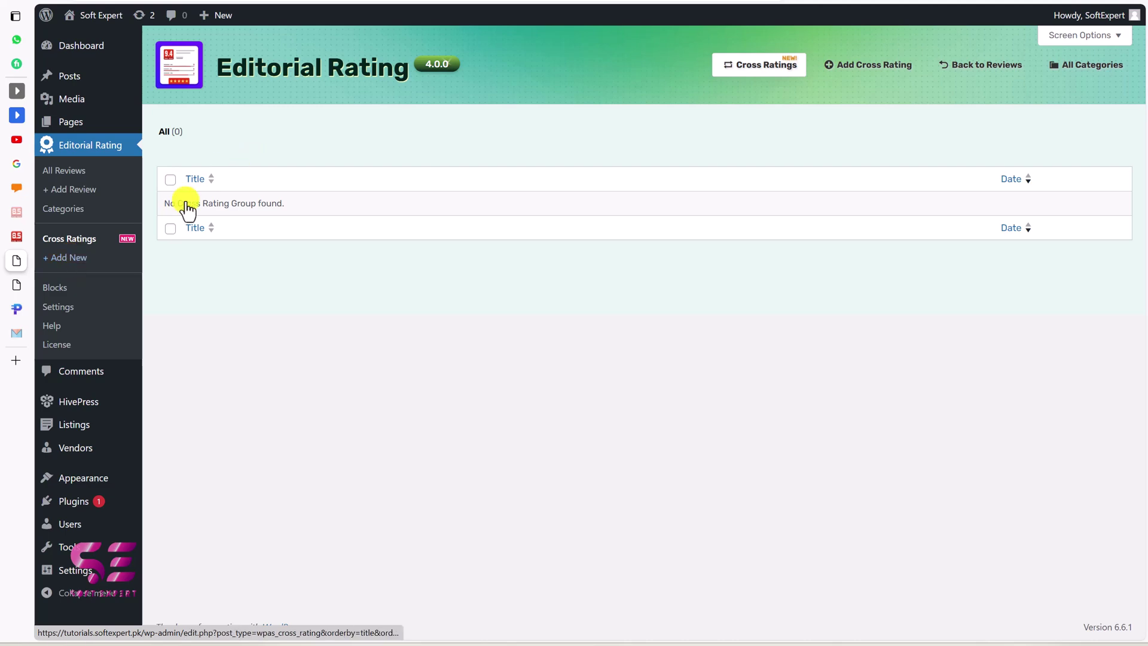
pyautogui.click(86, 260)
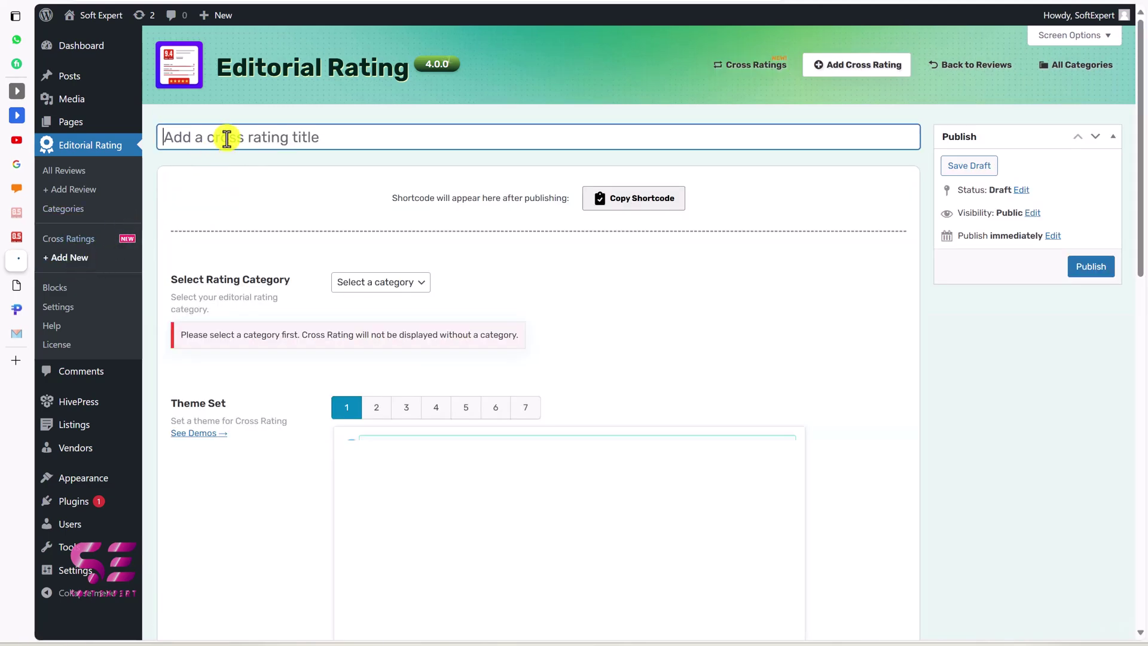
pyautogui.click(261, 137)
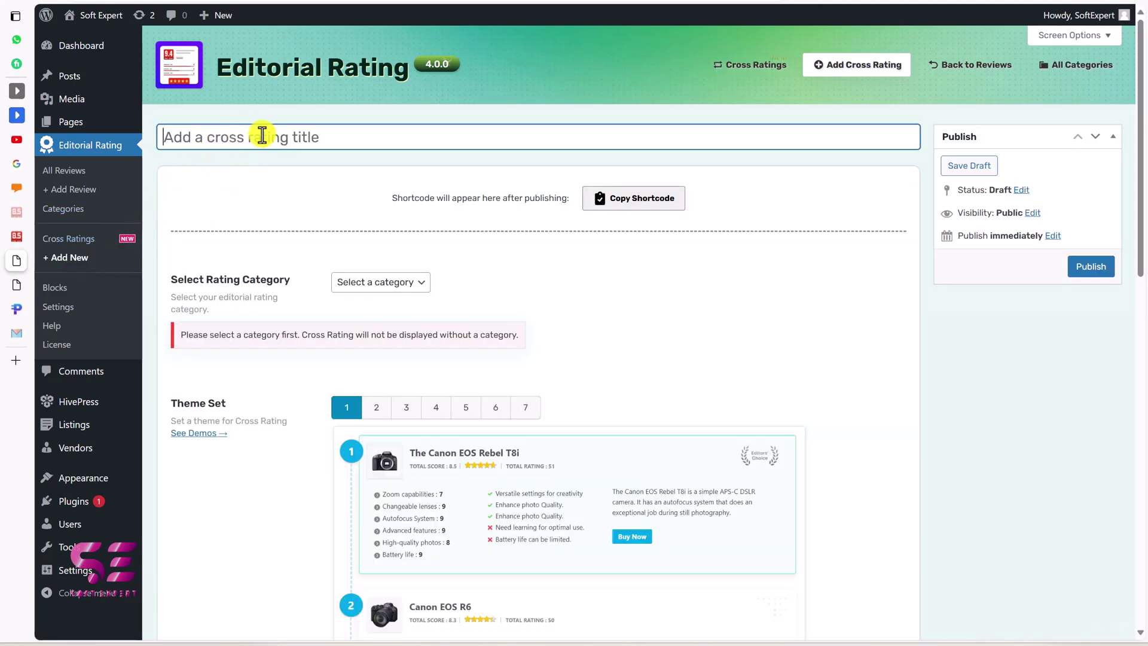
pyautogui.write('Cross rating')
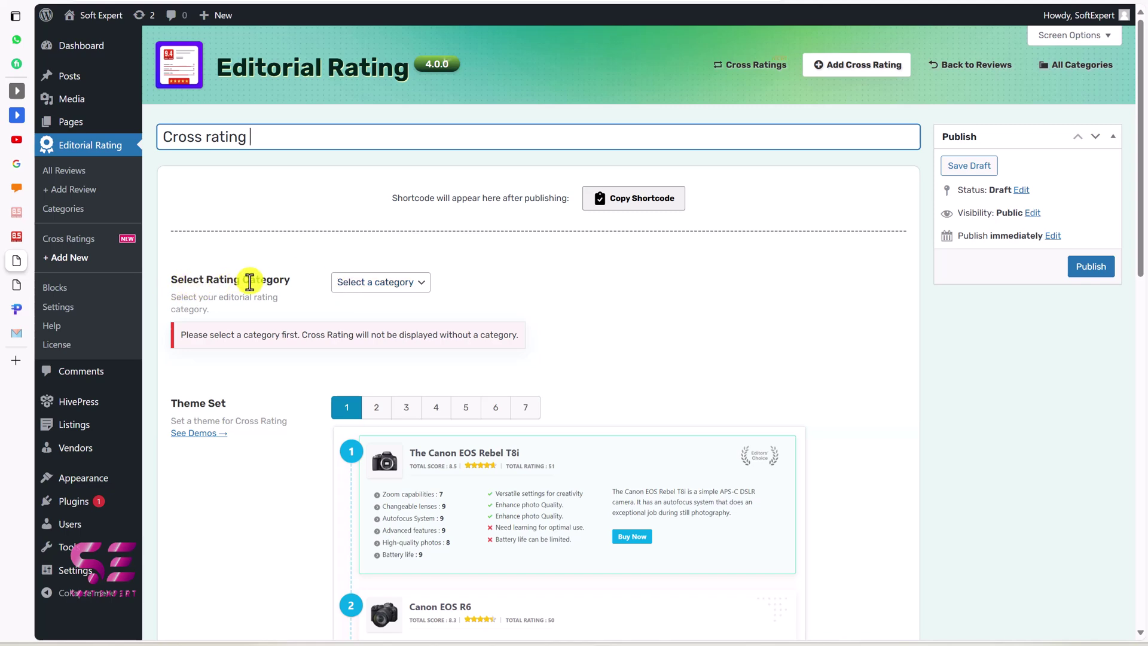
pyautogui.click(353, 282)
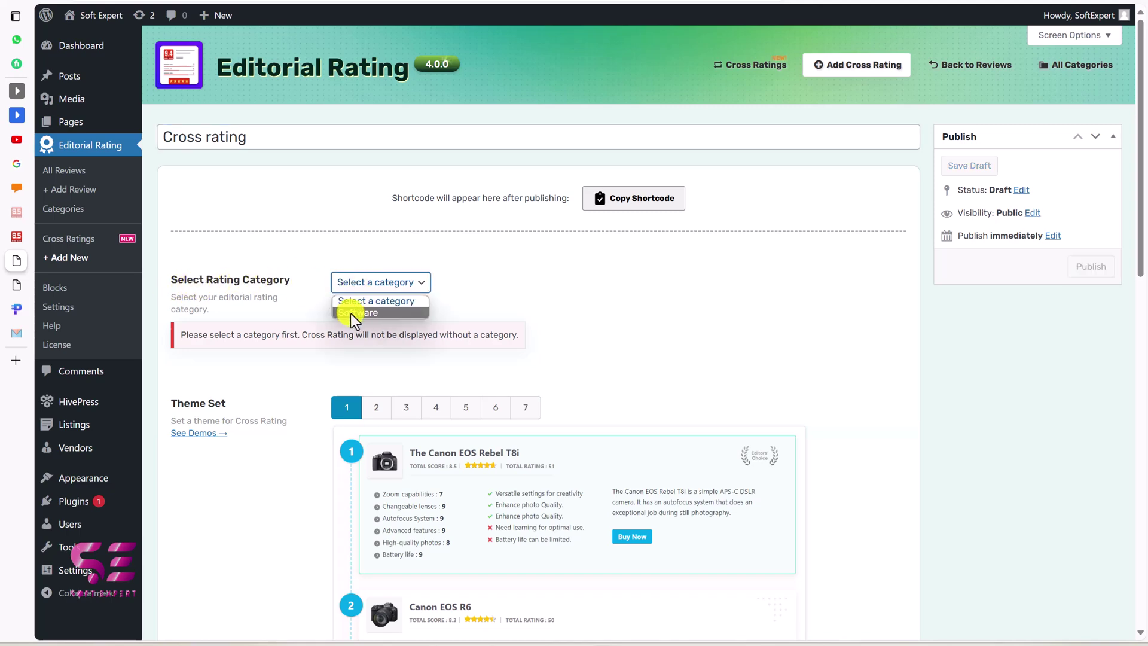
pyautogui.click(351, 313)
# Preview cross rating theme sets 2 through 7, ending with theme 1 selected
pyautogui.scroll(-4, 590, 379)
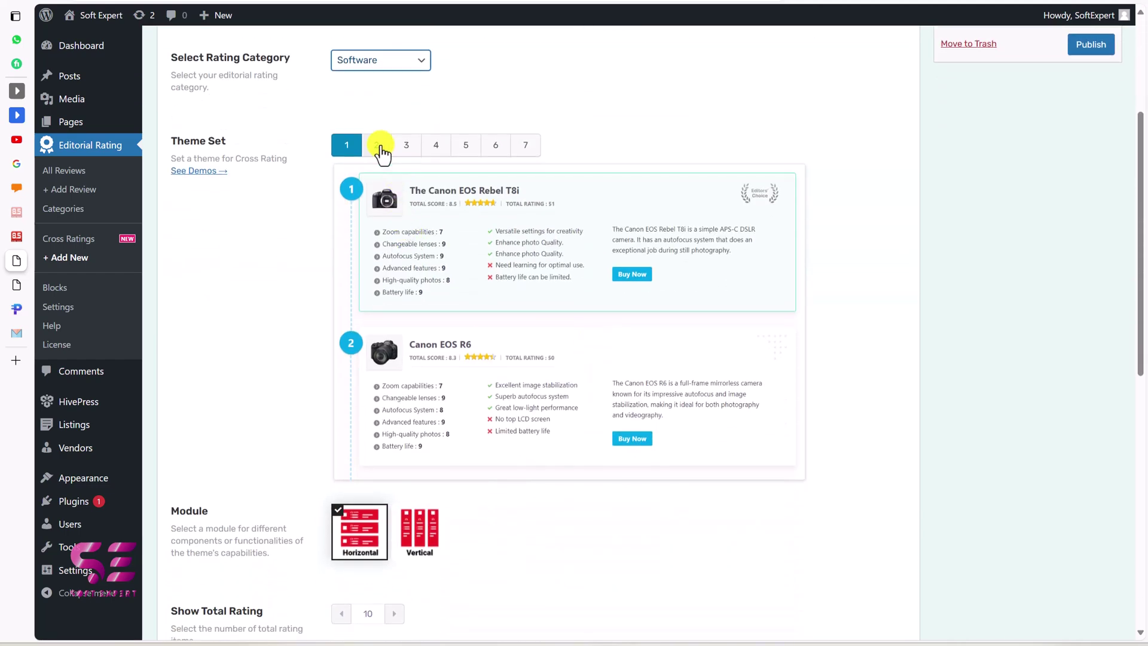
pyautogui.click(380, 148)
pyautogui.click(409, 150)
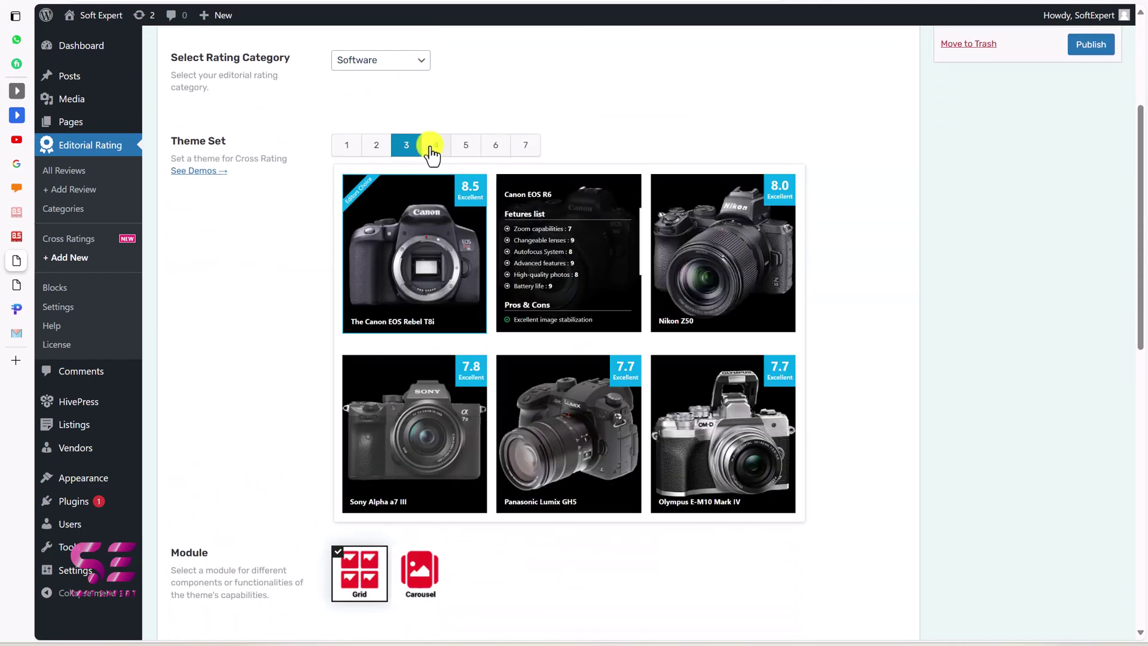
pyautogui.click(434, 149)
pyautogui.click(468, 147)
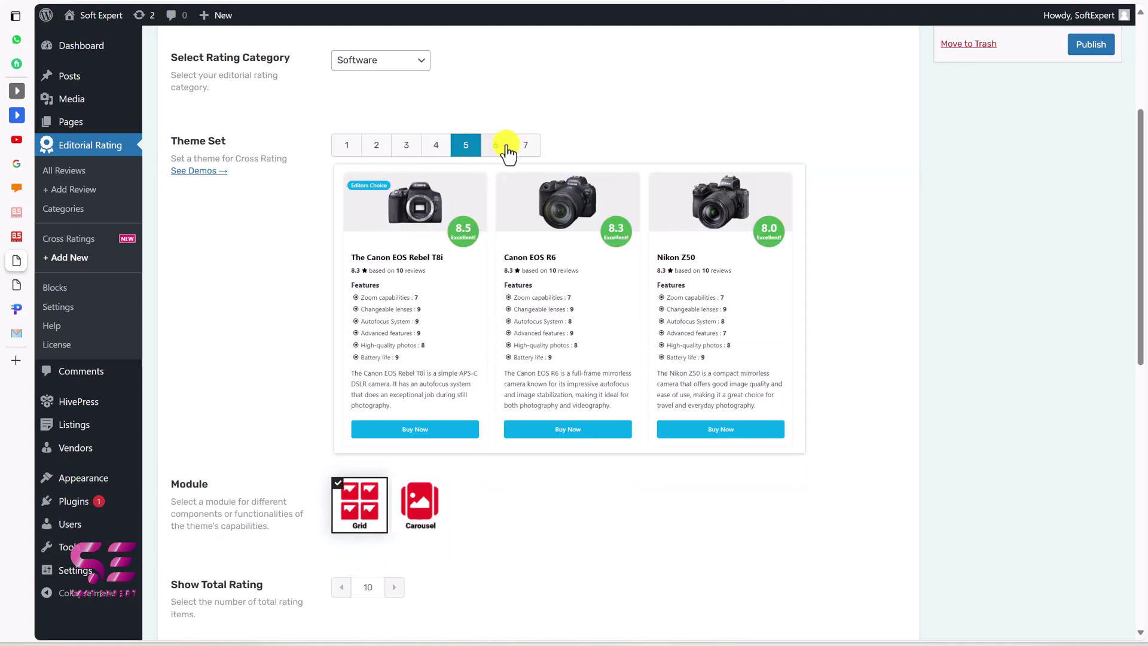
pyautogui.click(506, 150)
pyautogui.click(537, 149)
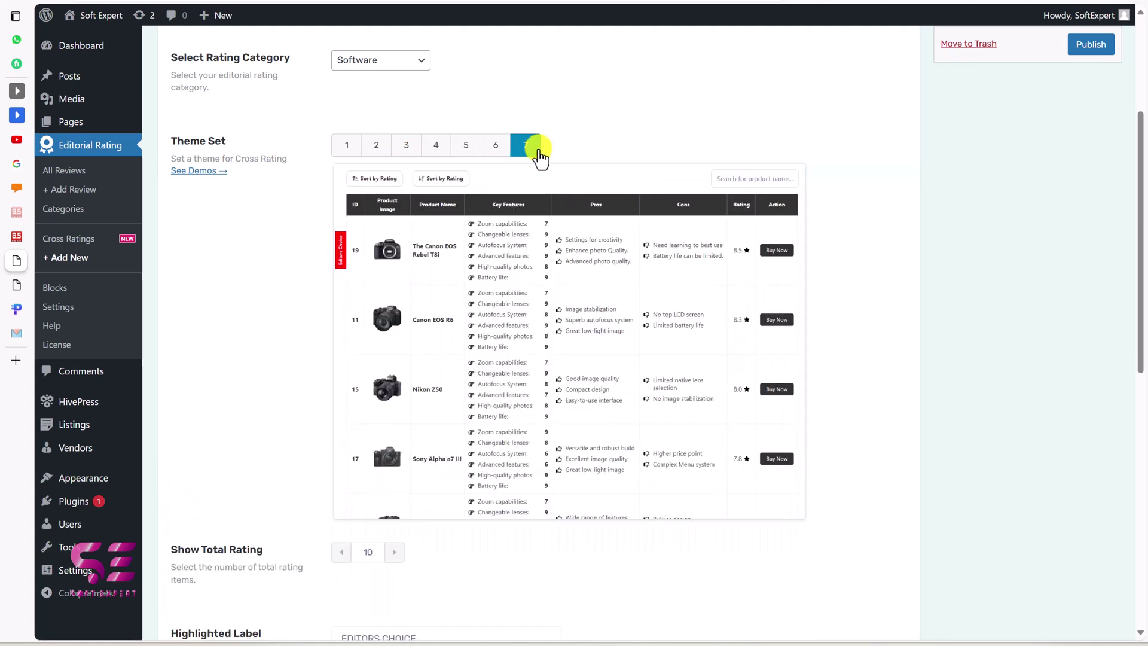
pyautogui.click(351, 145)
# Try the Vertical module, return to Horizontal, and examine the cross rating's show/hide and brand color settings
pyautogui.scroll(-4, 421, 296)
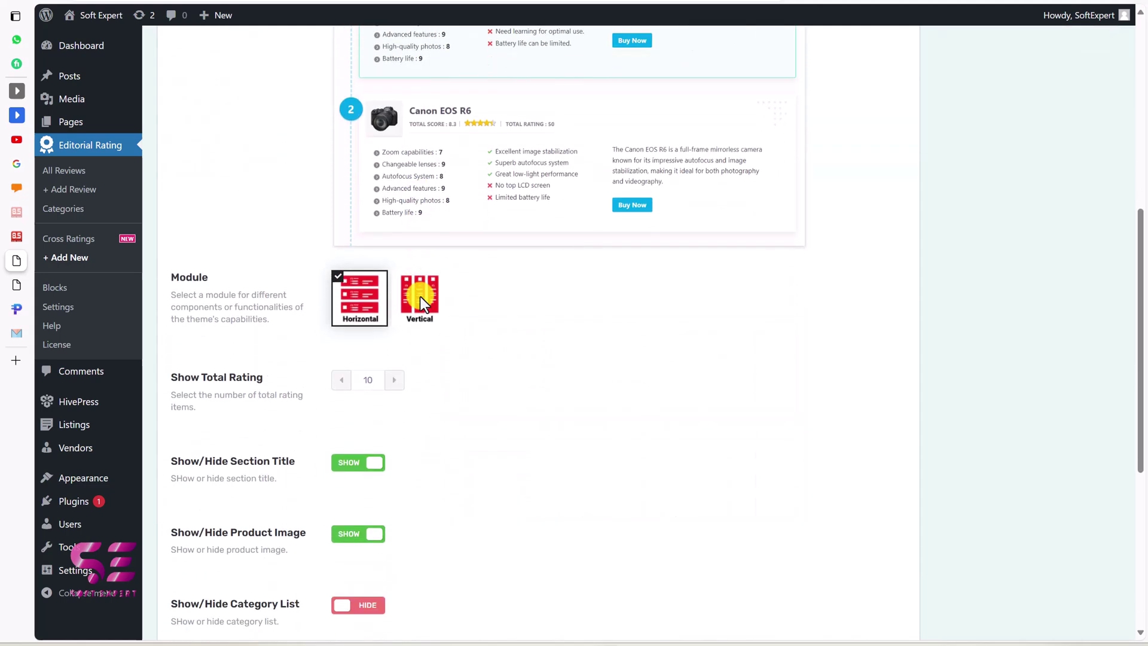
pyautogui.click(407, 302)
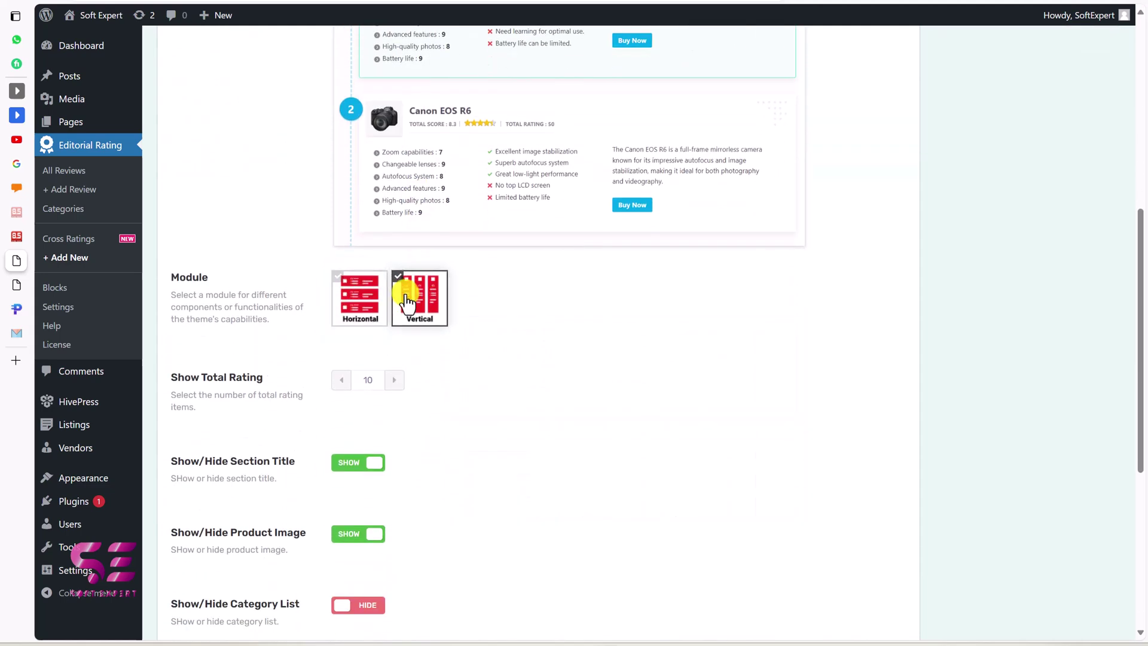
pyautogui.click(366, 291)
pyautogui.scroll(-2, 377, 299)
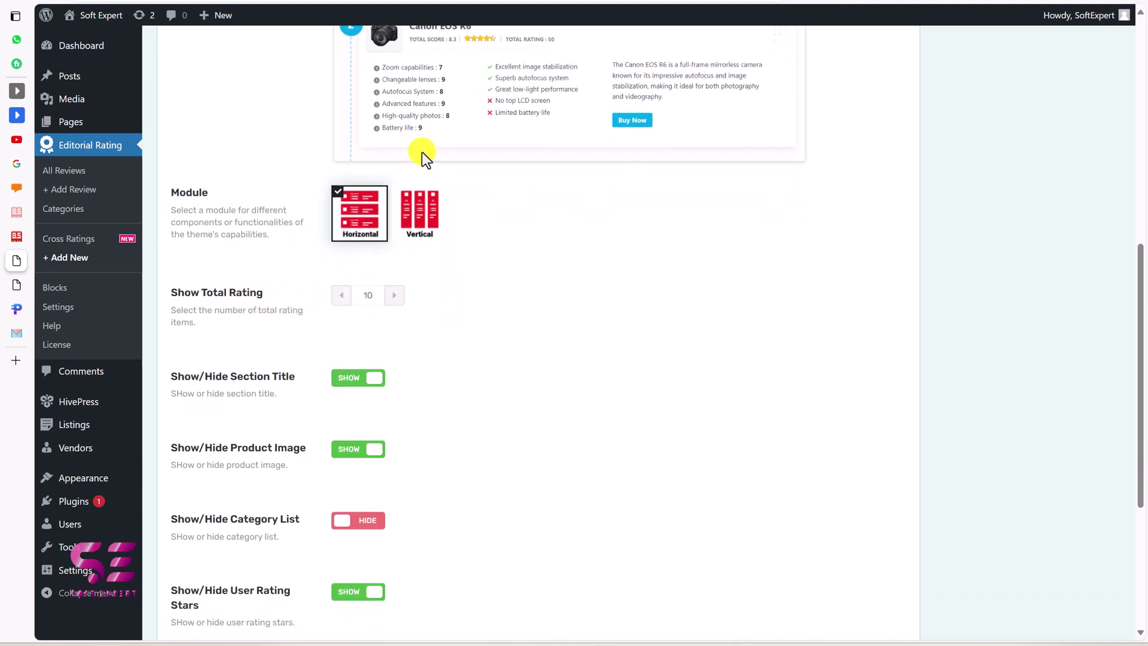
pyautogui.scroll(-5, 411, 344)
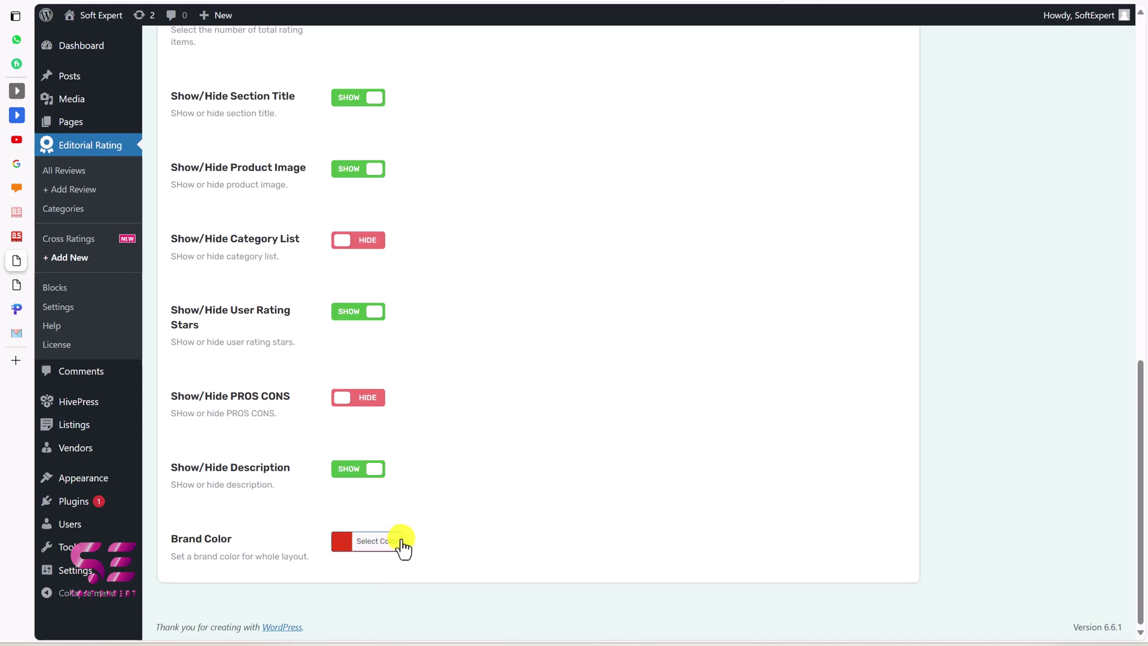
# Publish the cross rating and copy its shortcode
pyautogui.scroll(14, 727, 422)
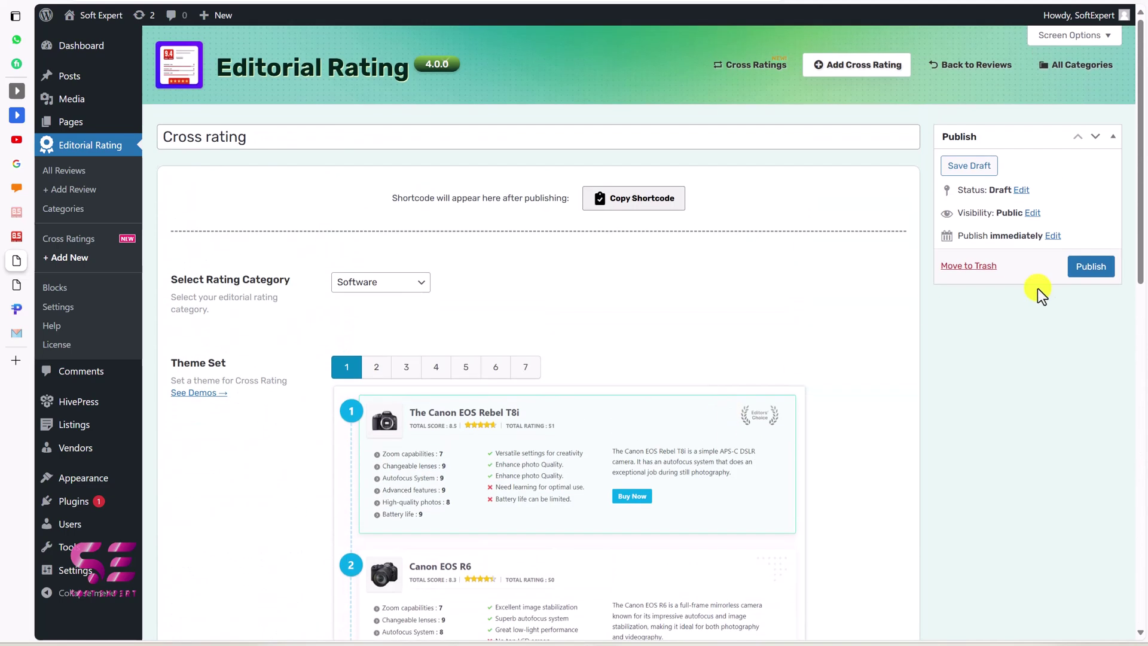
pyautogui.click(1080, 267)
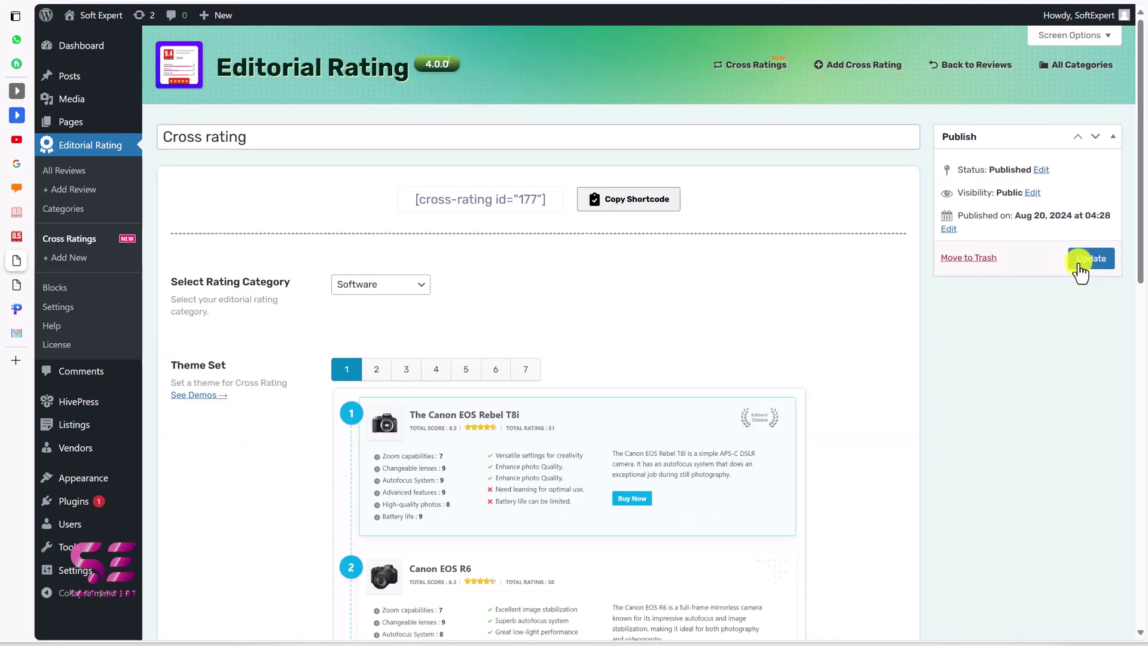
pyautogui.click(641, 197)
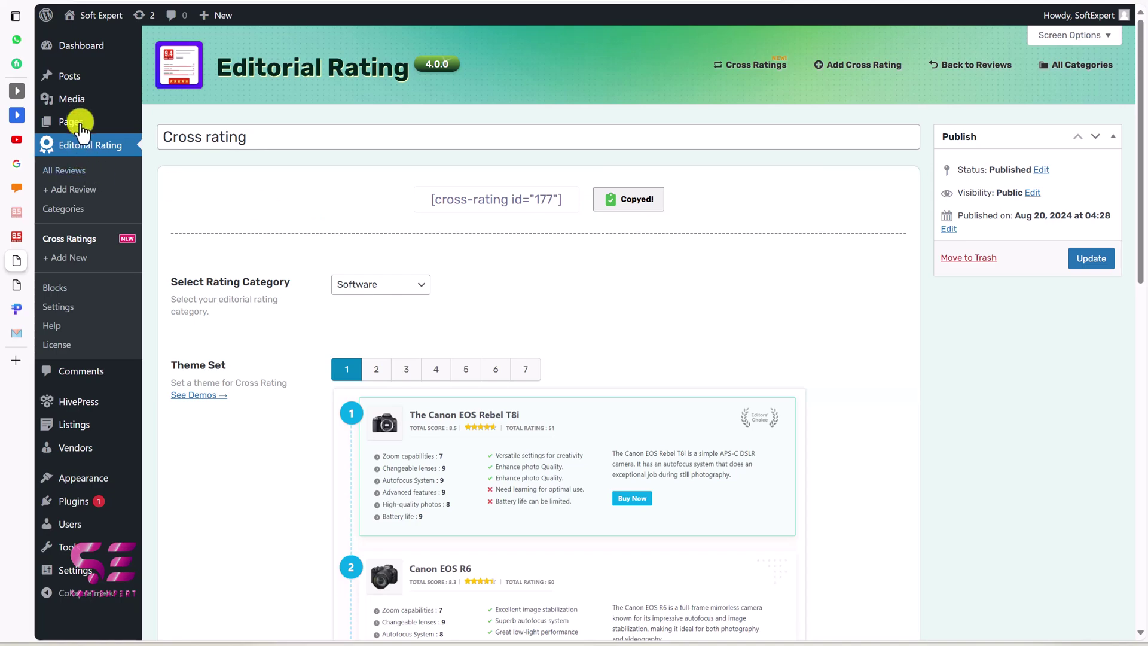
# Add a new page titled "Comparison"
pyautogui.moveTo(79, 122)
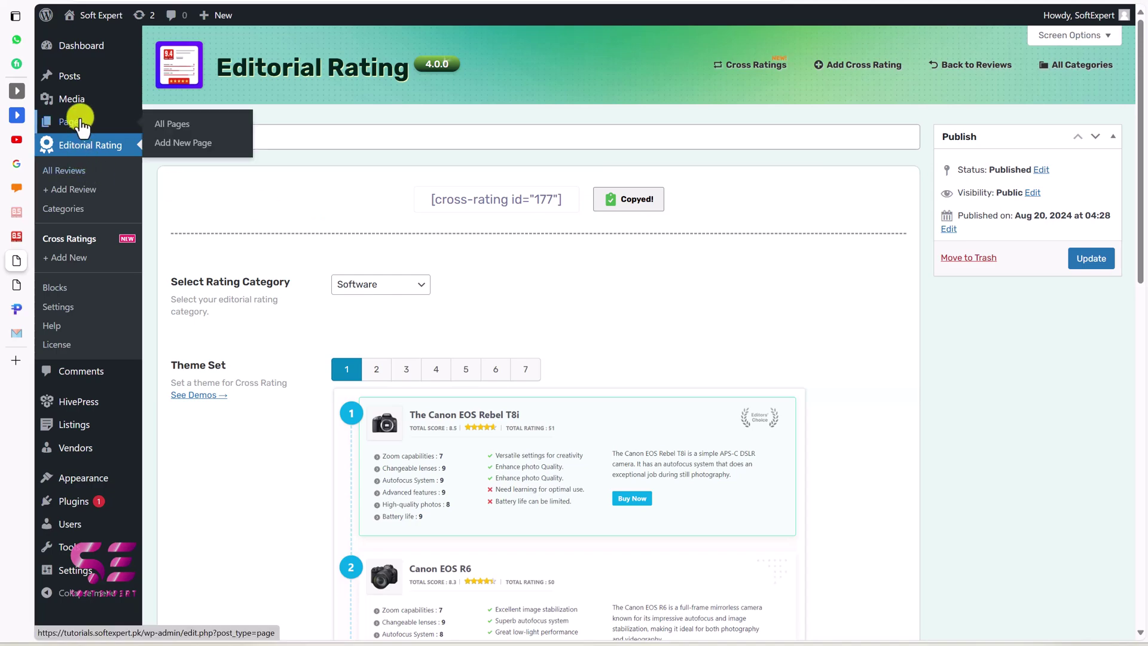
pyautogui.click(176, 142)
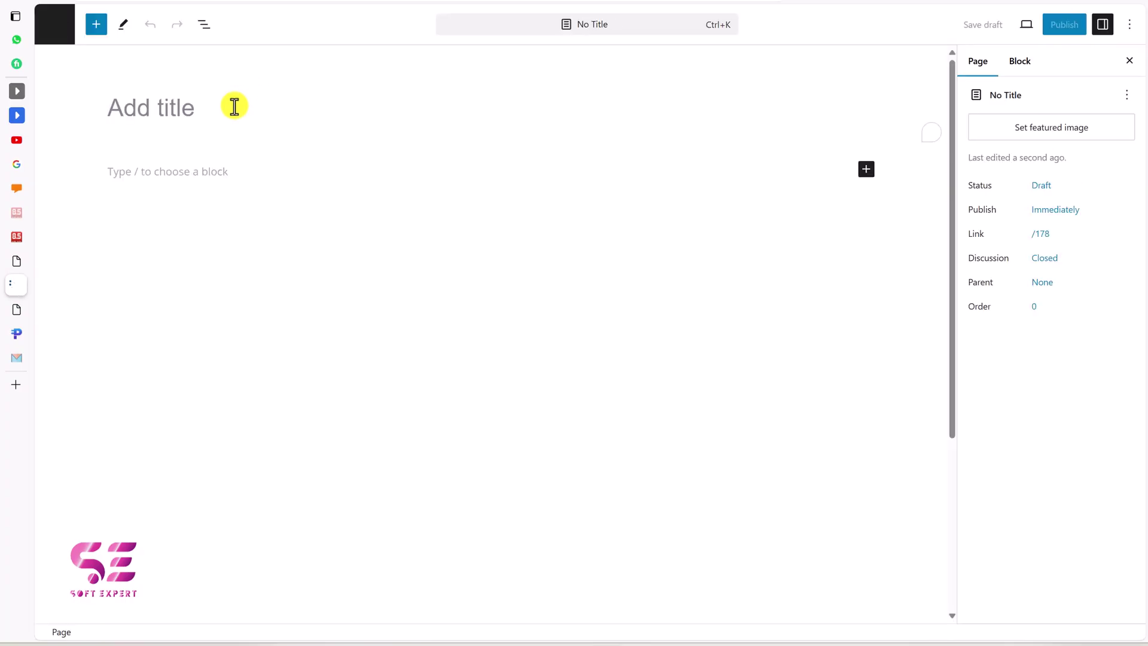
pyautogui.hotkey('ctrl', 'v')
pyautogui.click(220, 170)
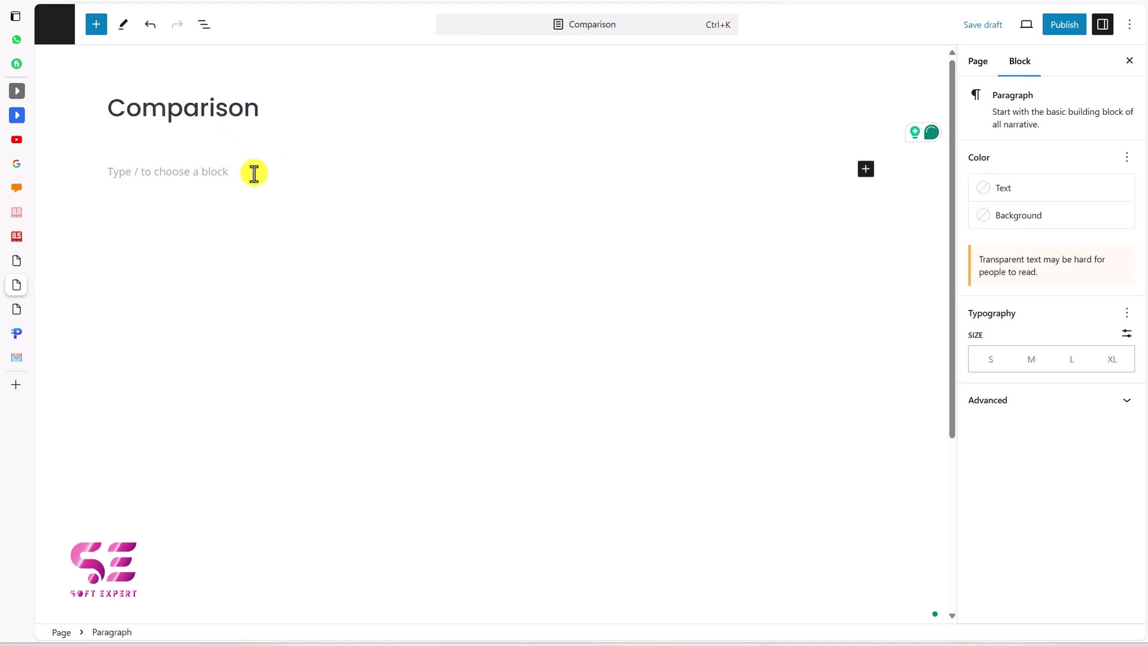
# Insert a Shortcode block in the page body and paste [cross-rating id="177"] into it
pyautogui.click(865, 170)
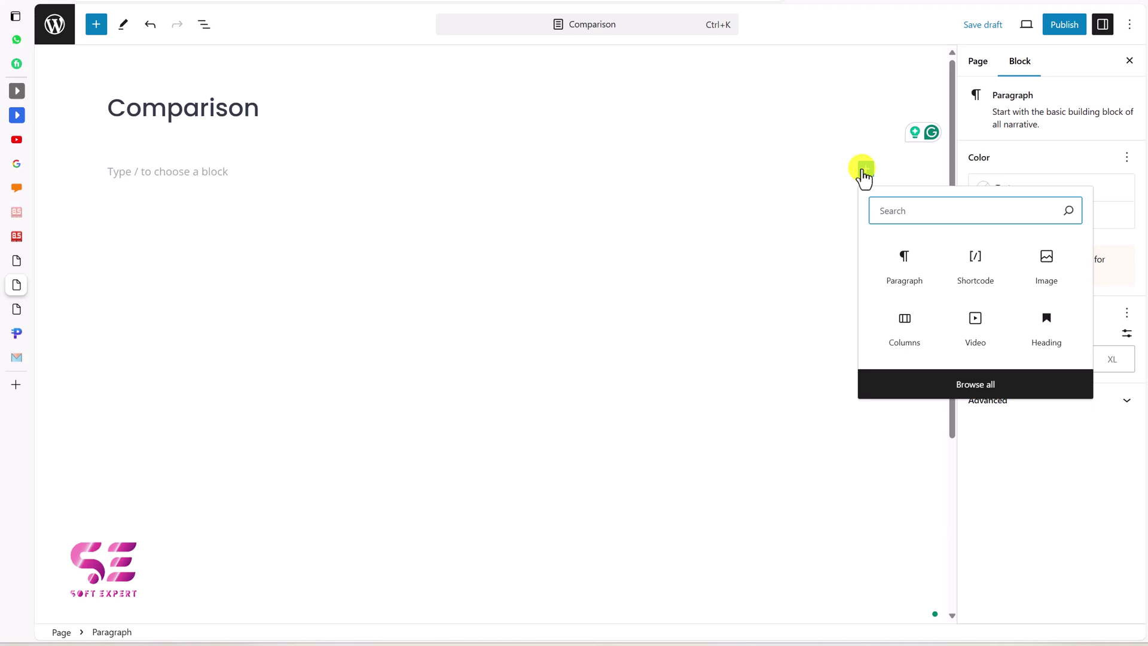
pyautogui.click(973, 270)
pyautogui.hotkey('ctrl', 'v')
# Publish the Comparison page and view the live cross rating of the Camtasia and Canon EOS Rebel reviews
pyautogui.click(1064, 25)
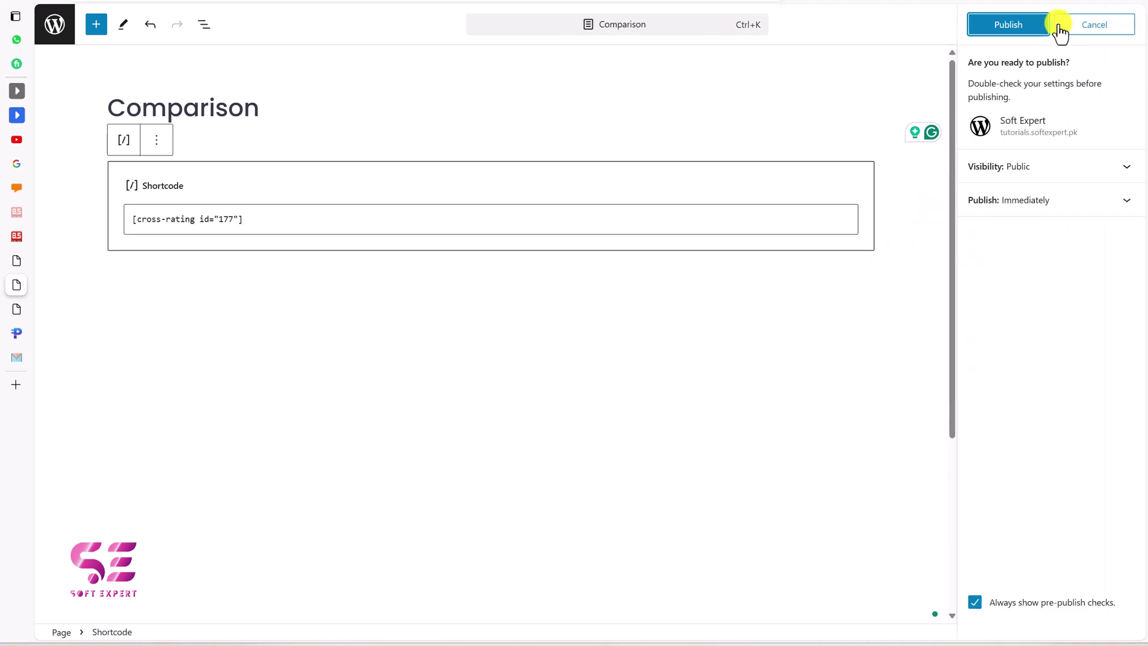
pyautogui.click(990, 30)
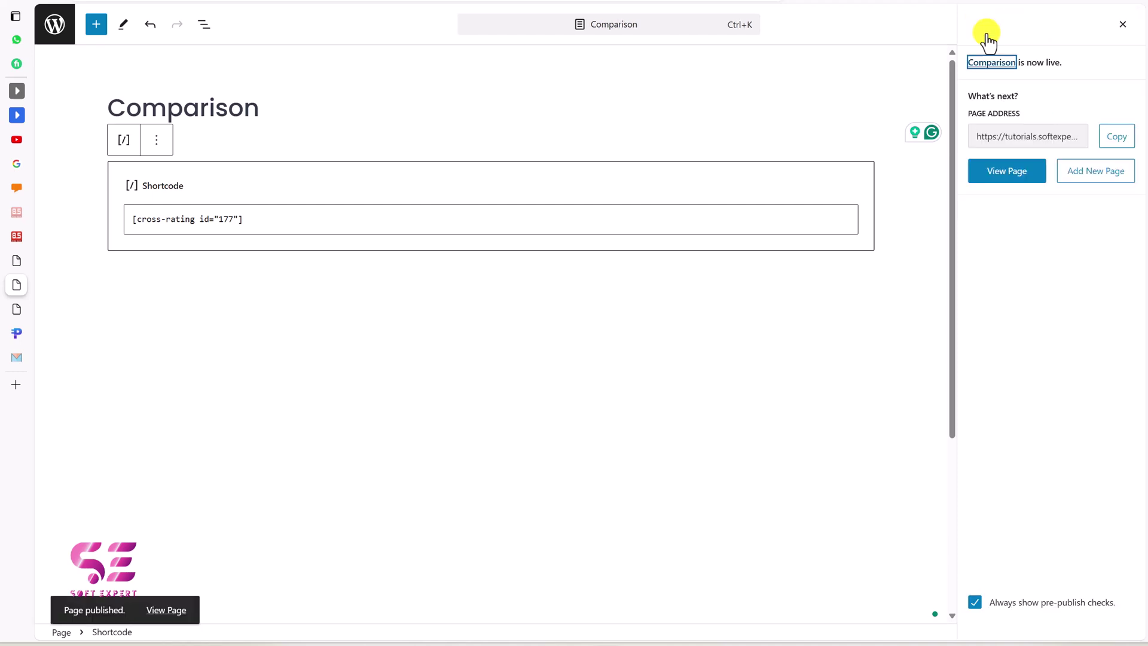
pyautogui.click(170, 611)
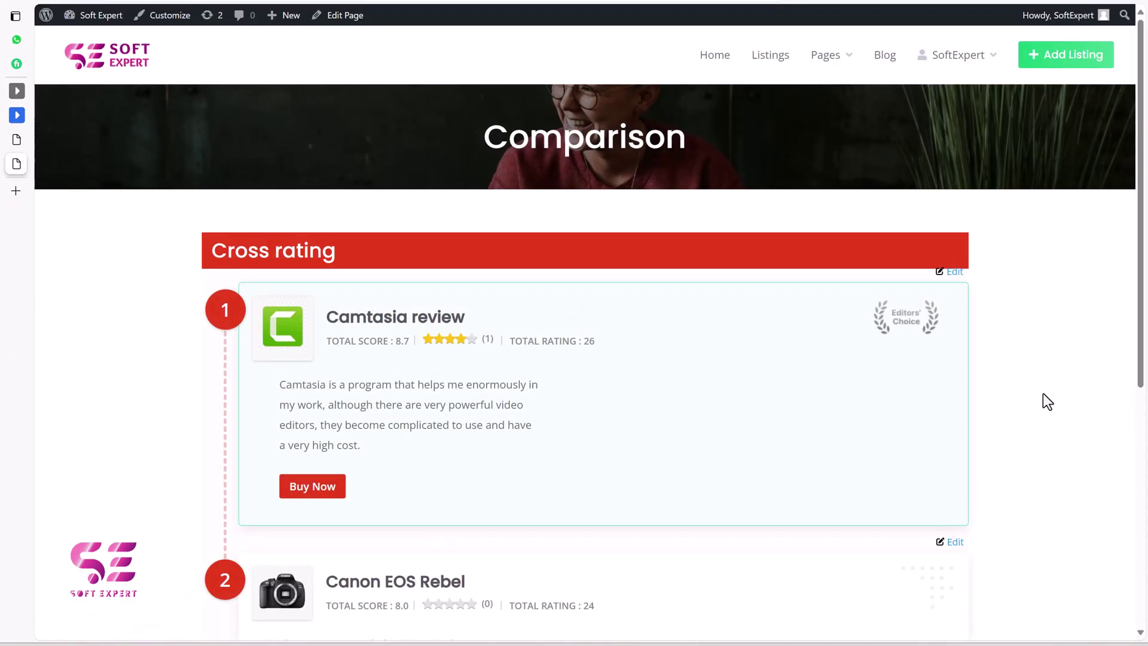
pyautogui.scroll(-3, 1043, 393)
pyautogui.scroll(-2, 1043, 393)
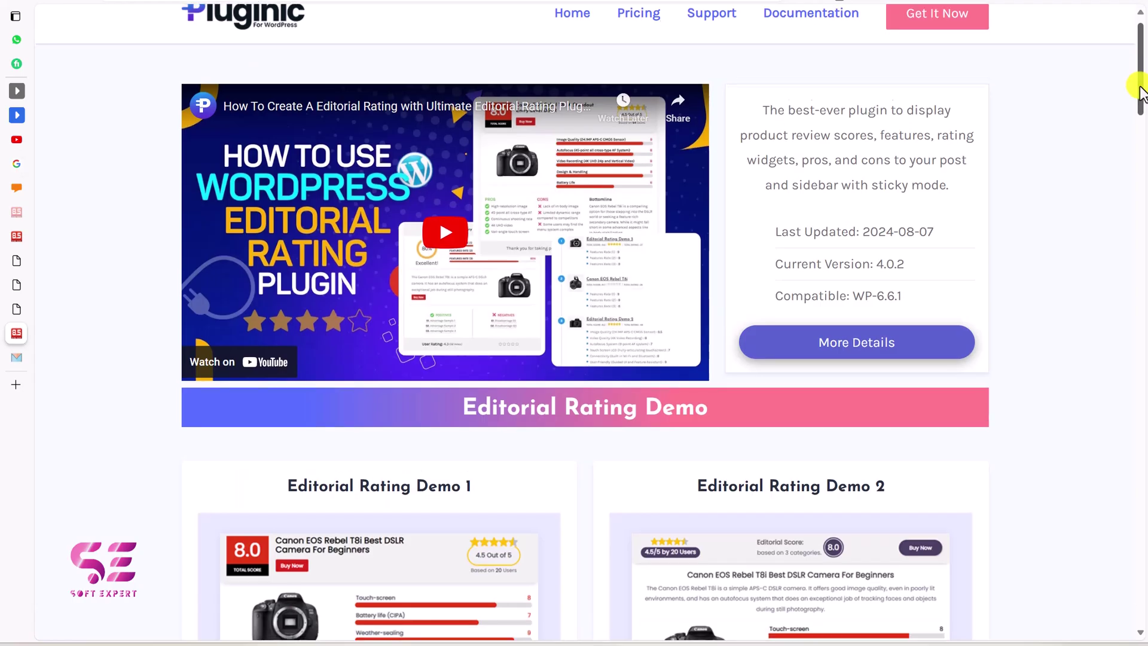
# Browse the Editorial Rating and Editorial Cross Rating demos on the Pluginic website
pyautogui.moveTo(1140, 90); pyautogui.dragTo(1141, 81)
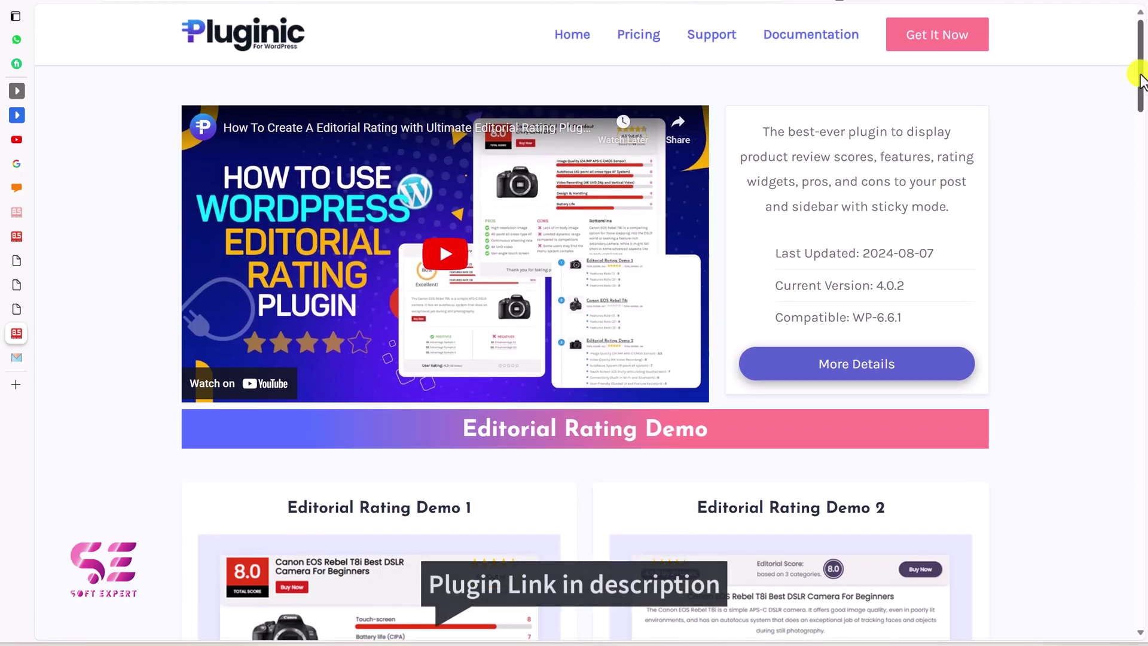
pyautogui.moveTo(1142, 84); pyautogui.dragTo(1141, 448)
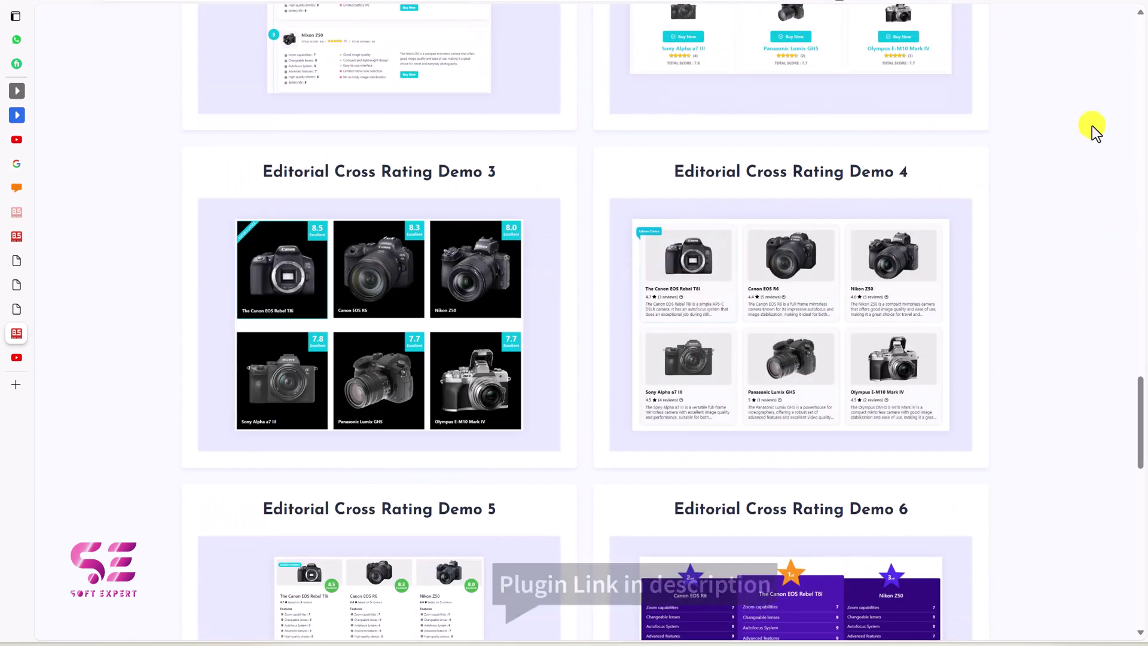
pyautogui.hotkey('ctrl', 'Tab')
pyautogui.moveTo(1139, 87); pyautogui.dragTo(1142, 323)
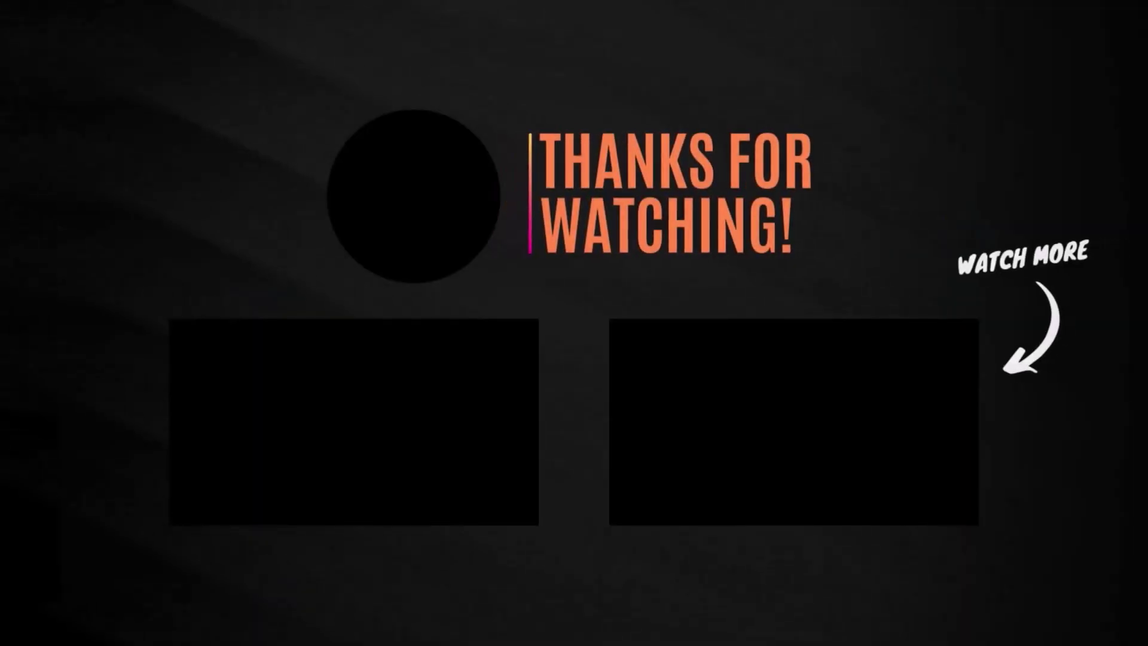